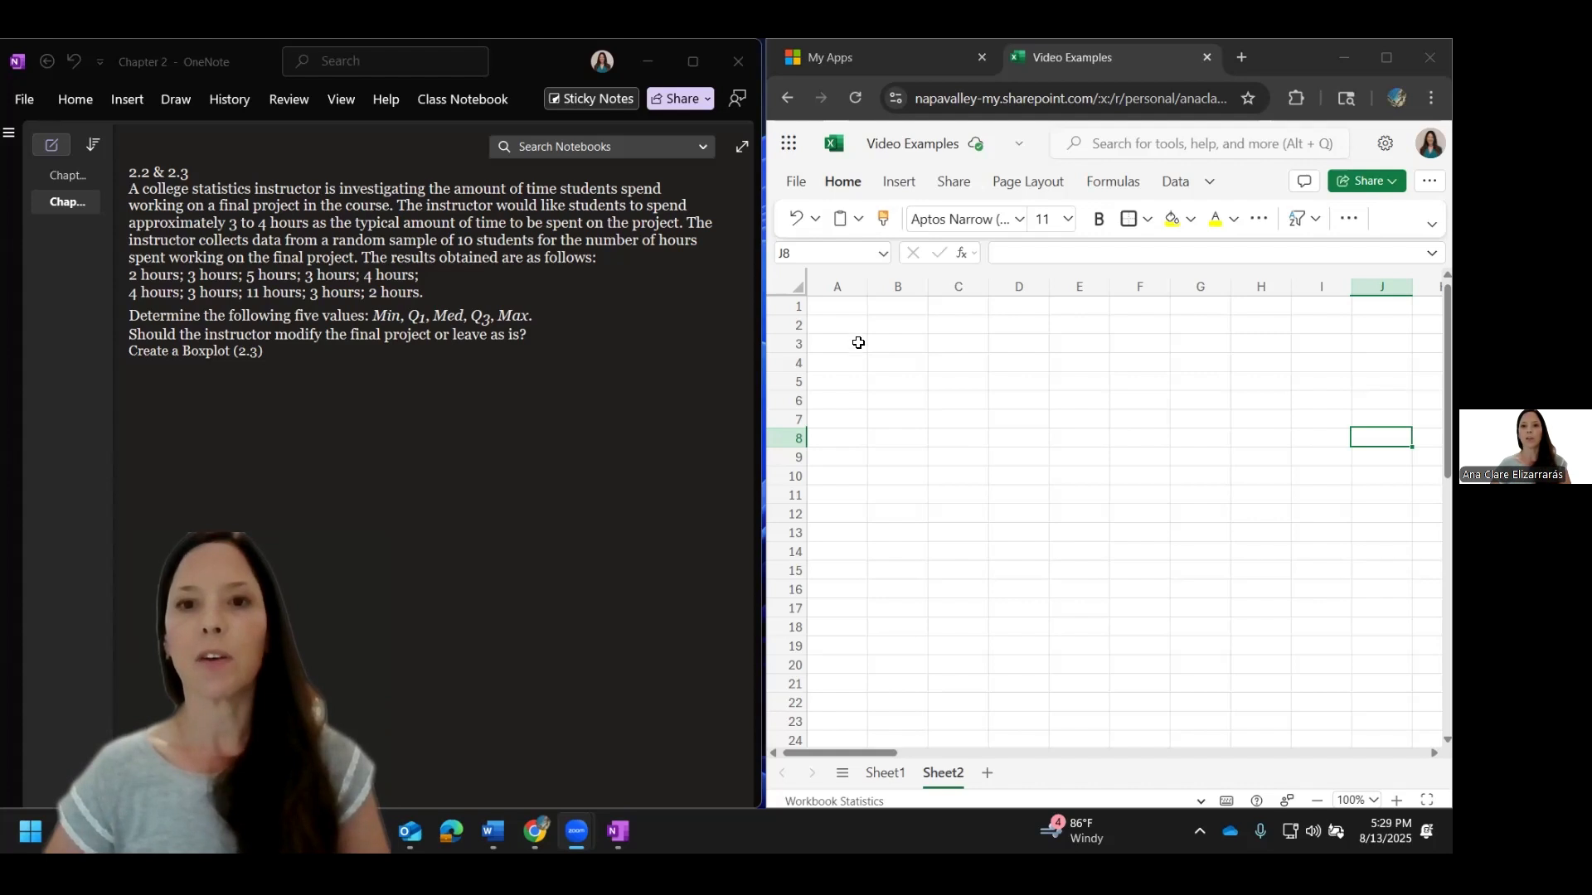
Step: Enter the first five project hours, 2, 3, 5, 3 and 4, down column A in cells A1 to A5
{"action": "left_click", "coordinate": [846, 303]}
{"action": "type", "text": "2"}
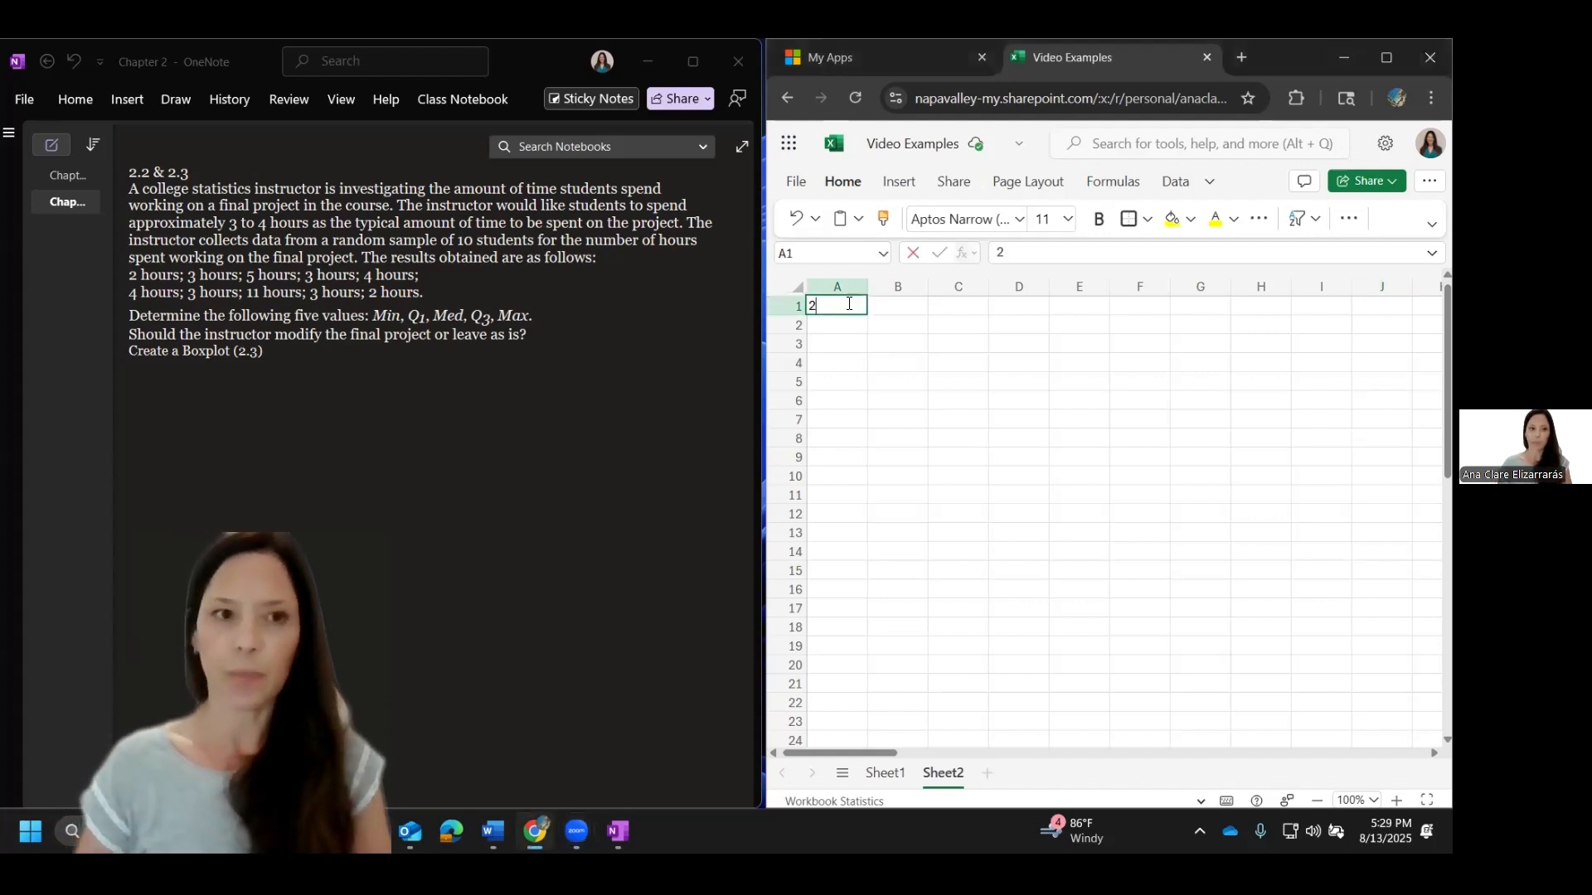
{"action": "key", "text": "Return"}
{"action": "type", "text": "3"}
{"action": "key", "text": "Return"}
{"action": "type", "text": "5"}
{"action": "key", "text": "Return"}
{"action": "type", "text": "3"}
{"action": "key", "text": "Return"}
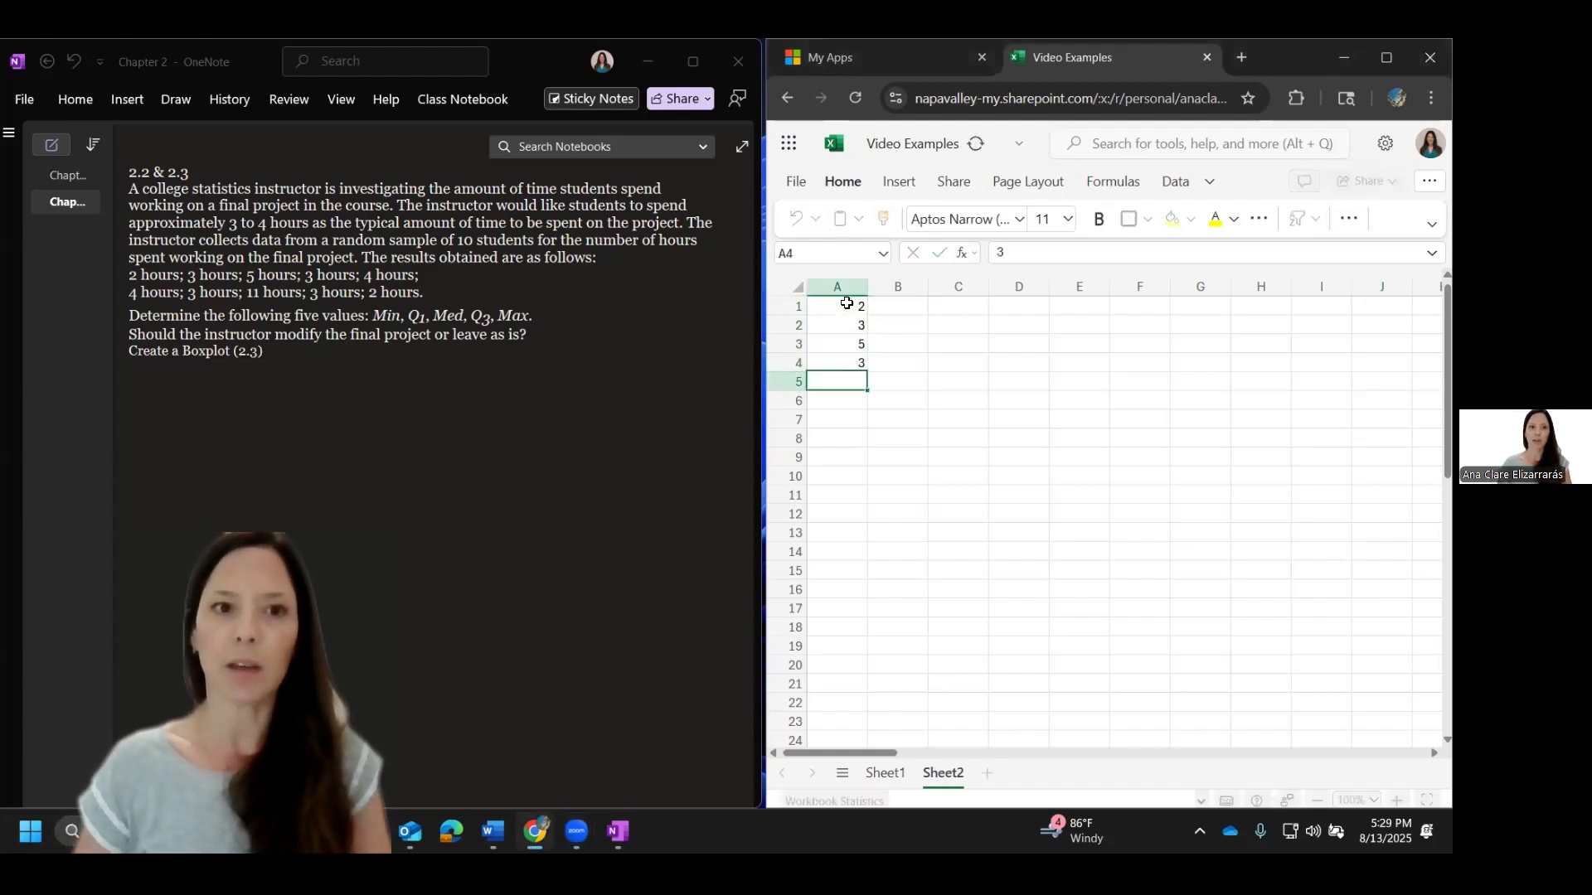
{"action": "type", "text": "4"}
{"action": "key", "text": "Return"}
Step: Enter the remaining project hours, 4, 3, 11, 3 and 2, in cells A6 to A10
{"action": "type", "text": "74"}
{"action": "key", "text": "Return"}
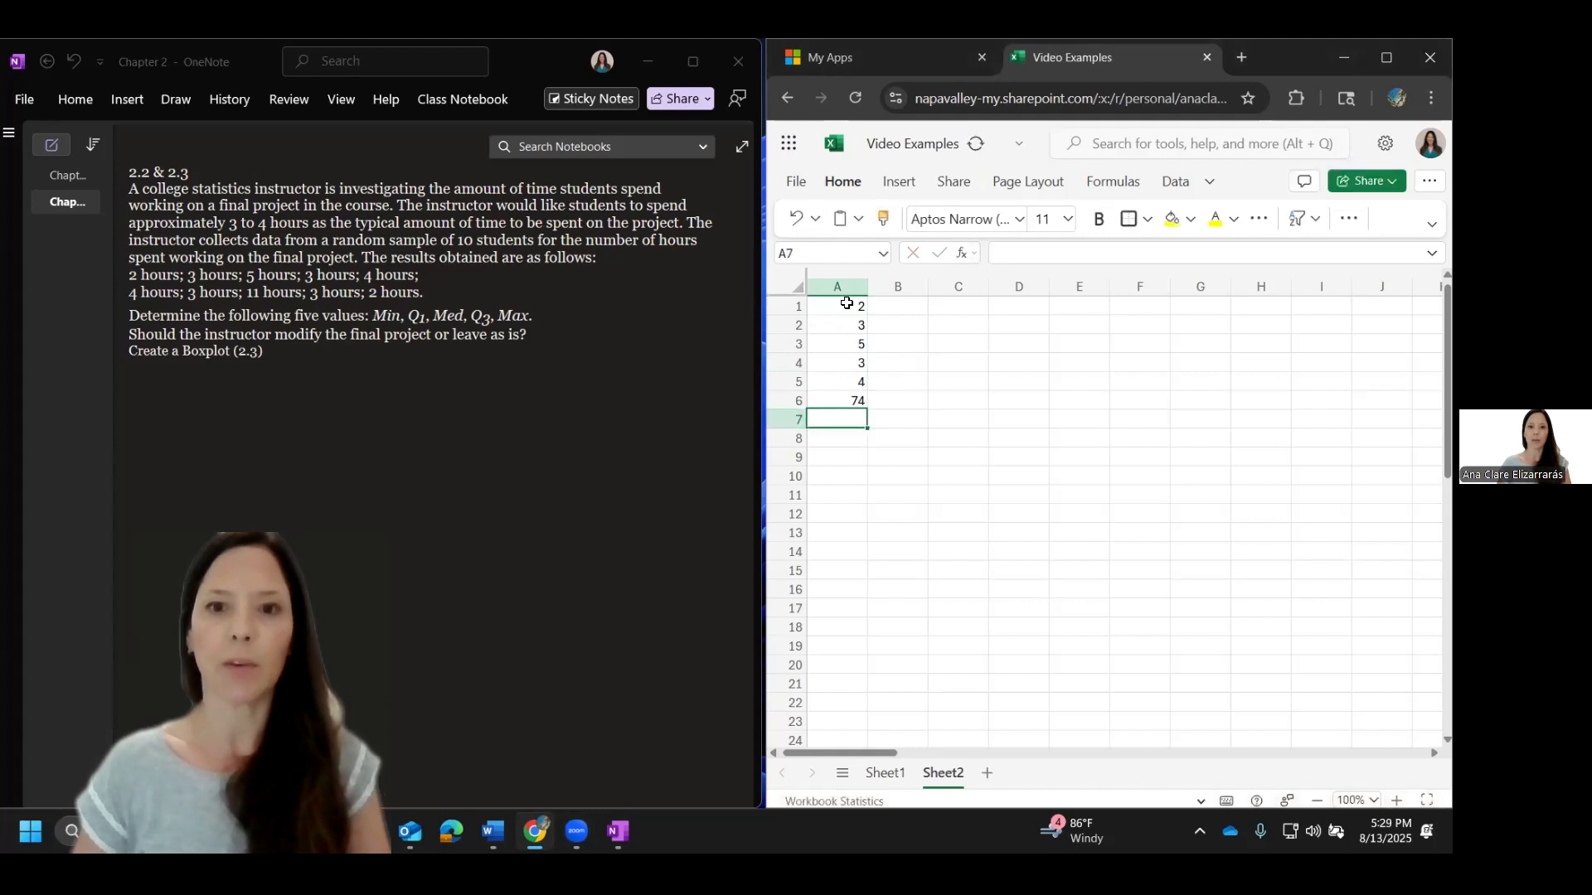
{"action": "key", "text": "Up"}
{"action": "type", "text": "4"}
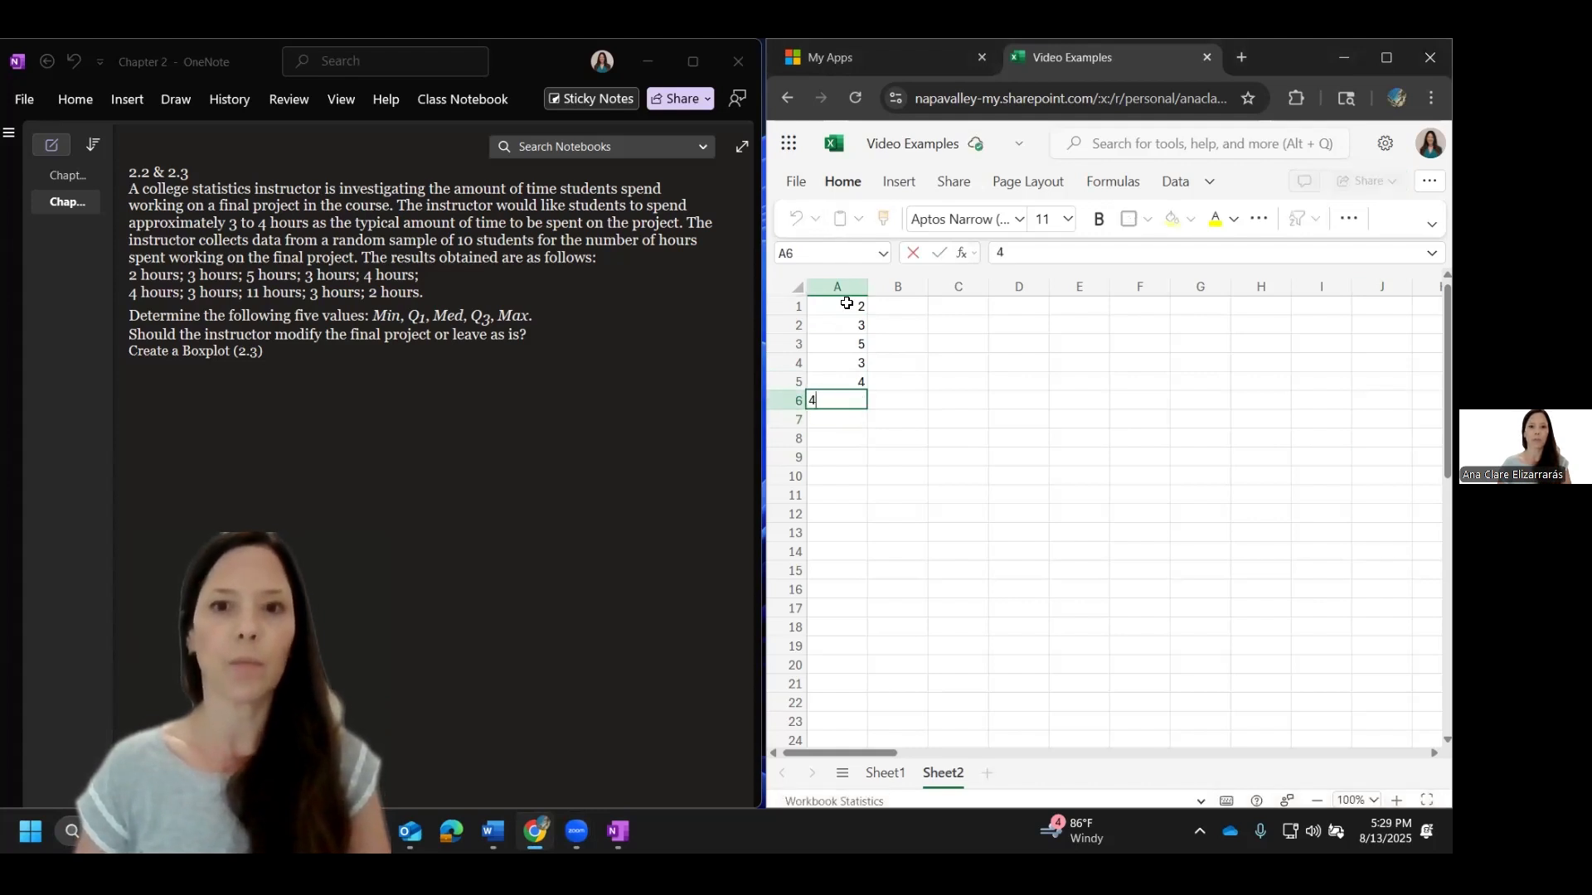
{"action": "key", "text": "Return"}
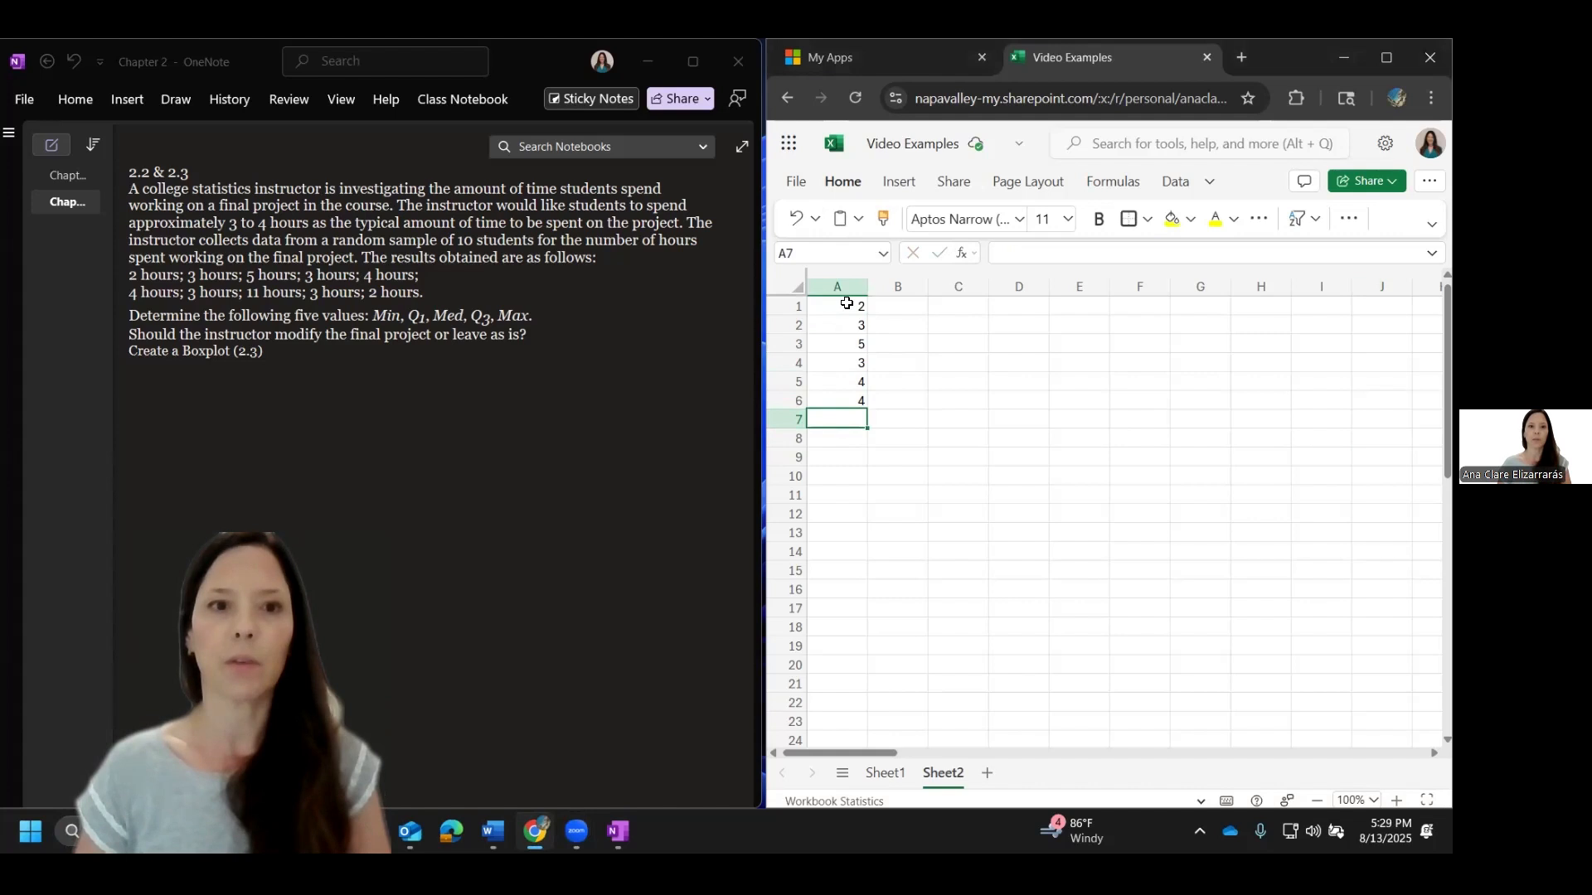
{"action": "type", "text": "3"}
{"action": "key", "text": "Return"}
{"action": "type", "text": "11"}
{"action": "key", "text": "Return"}
{"action": "type", "text": "3"}
{"action": "key", "text": "Return"}
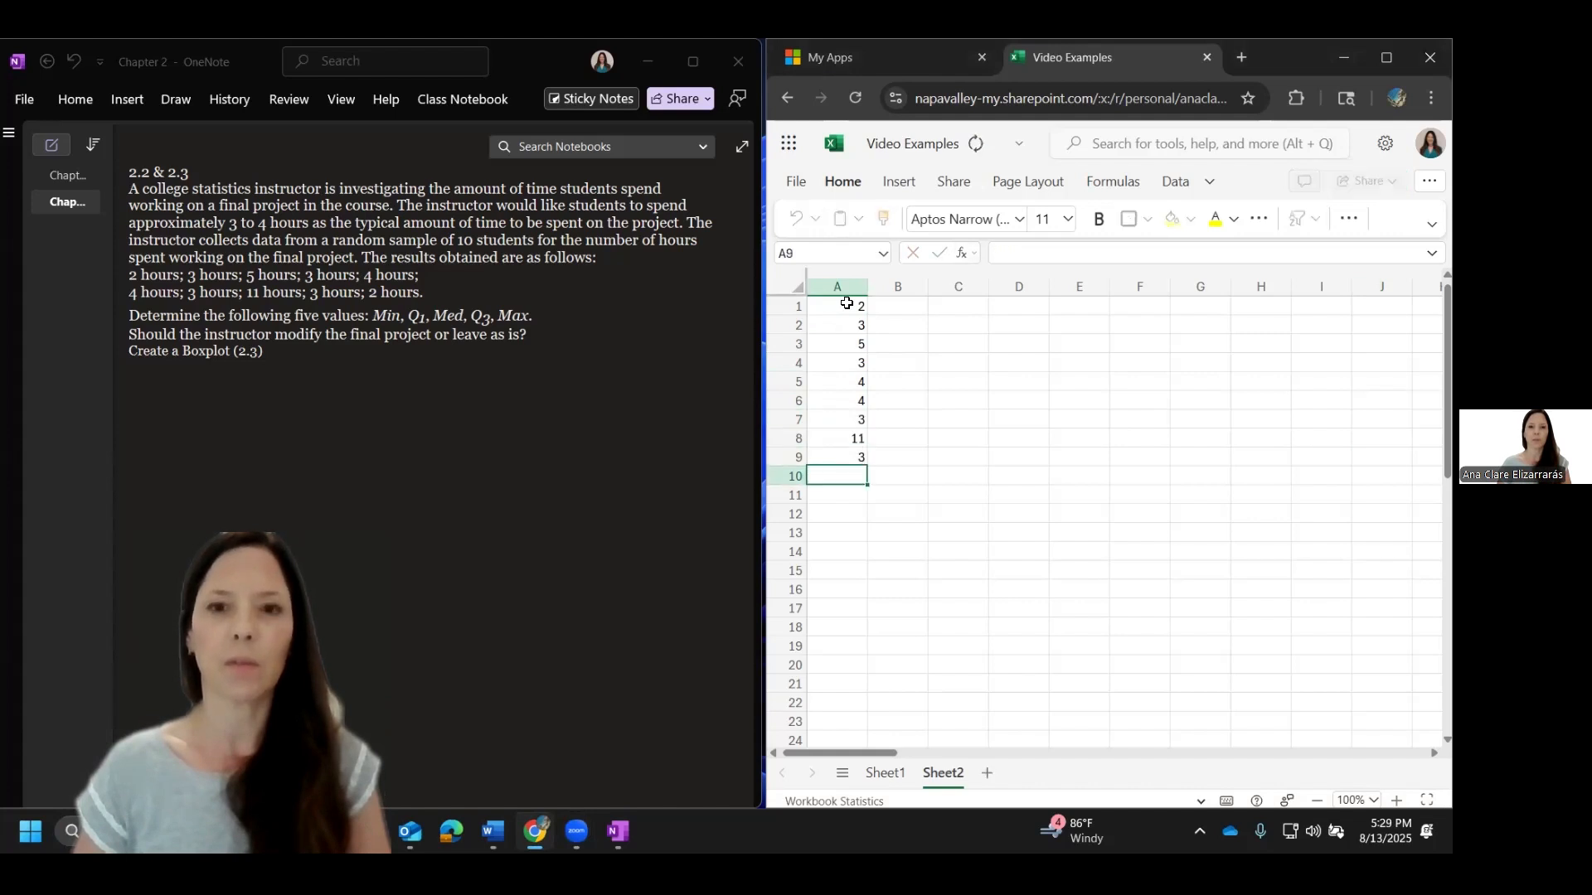
{"action": "type", "text": "2"}
{"action": "key", "text": "Return"}
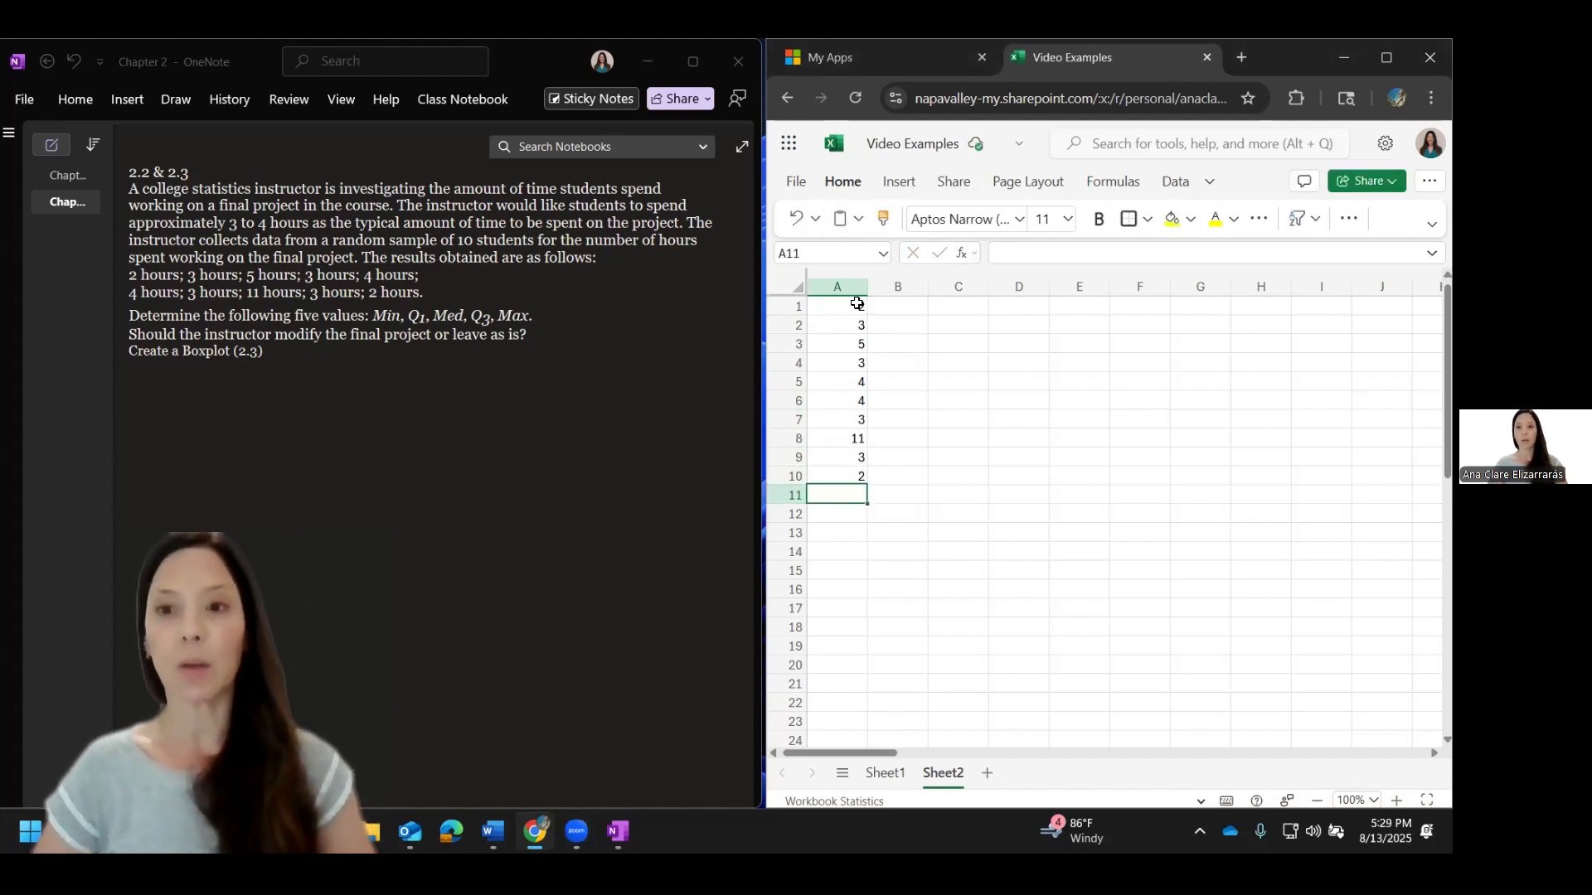
Step: Sort the data into column C with the formula =SORT(A1:A10) in cell C1
{"action": "left_click", "coordinate": [968, 309]}
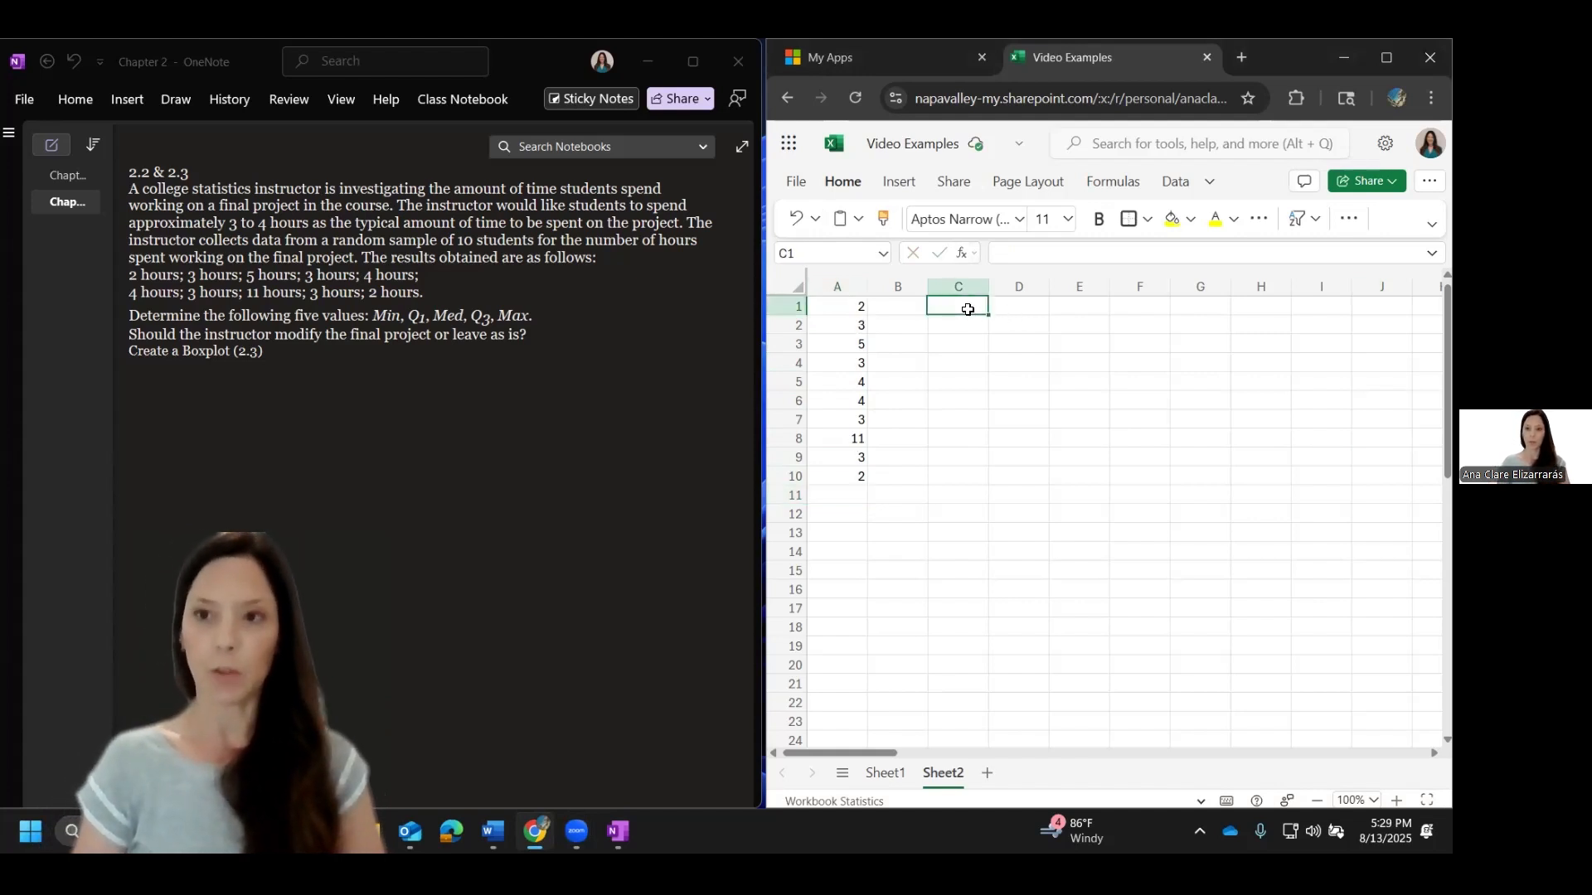
{"action": "type", "text": "=sort(A"}
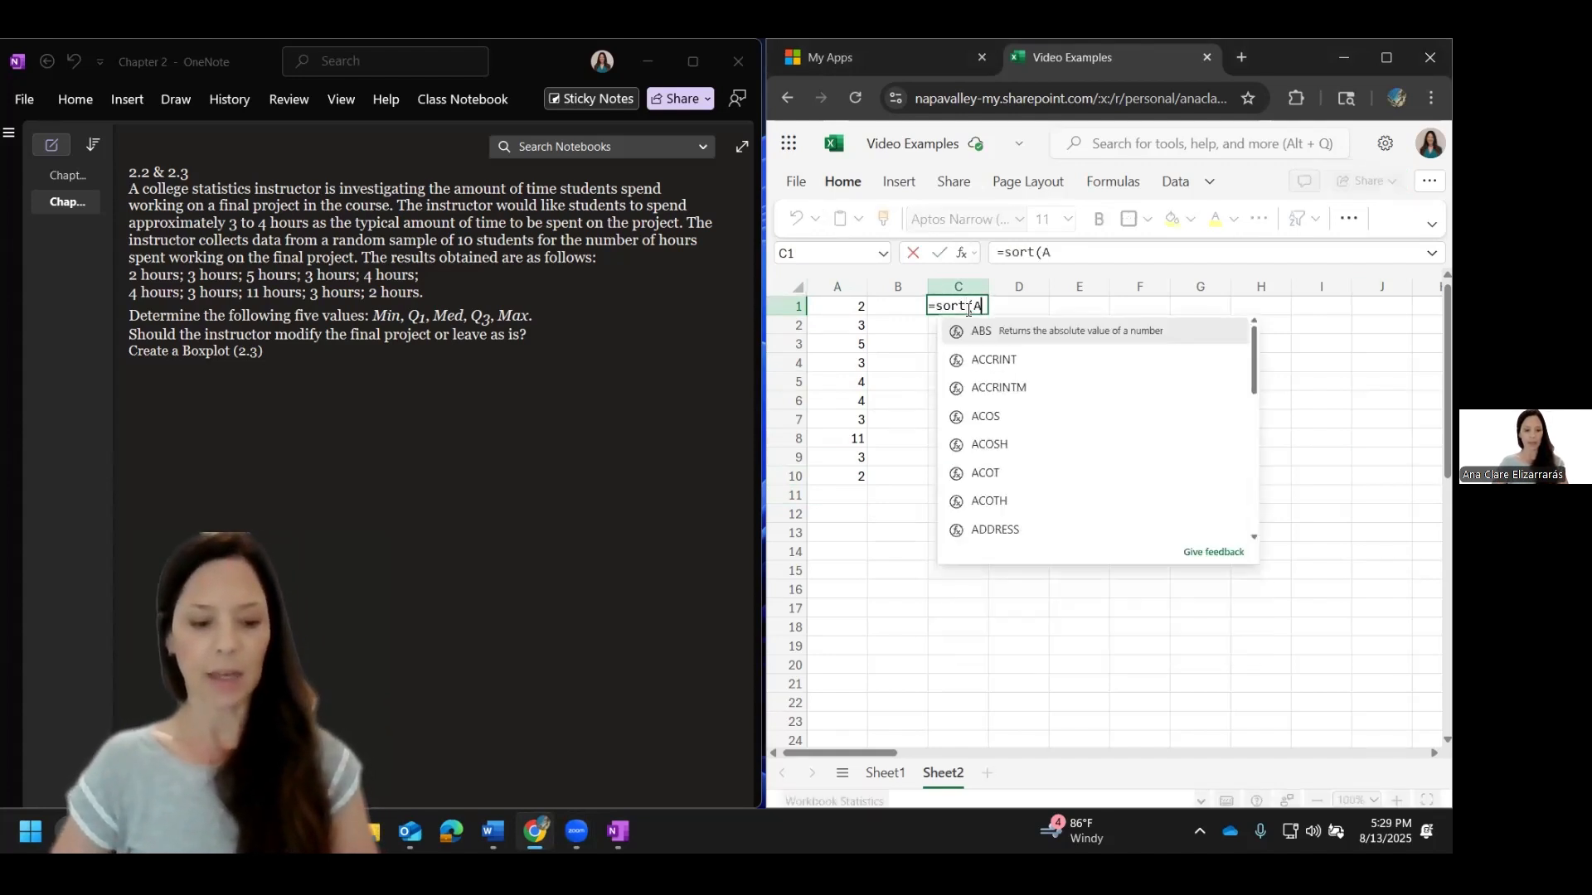
{"action": "left_click_drag", "start_coordinate": [845, 306], "coordinate": [851, 474]}
{"action": "key", "text": "Return"}
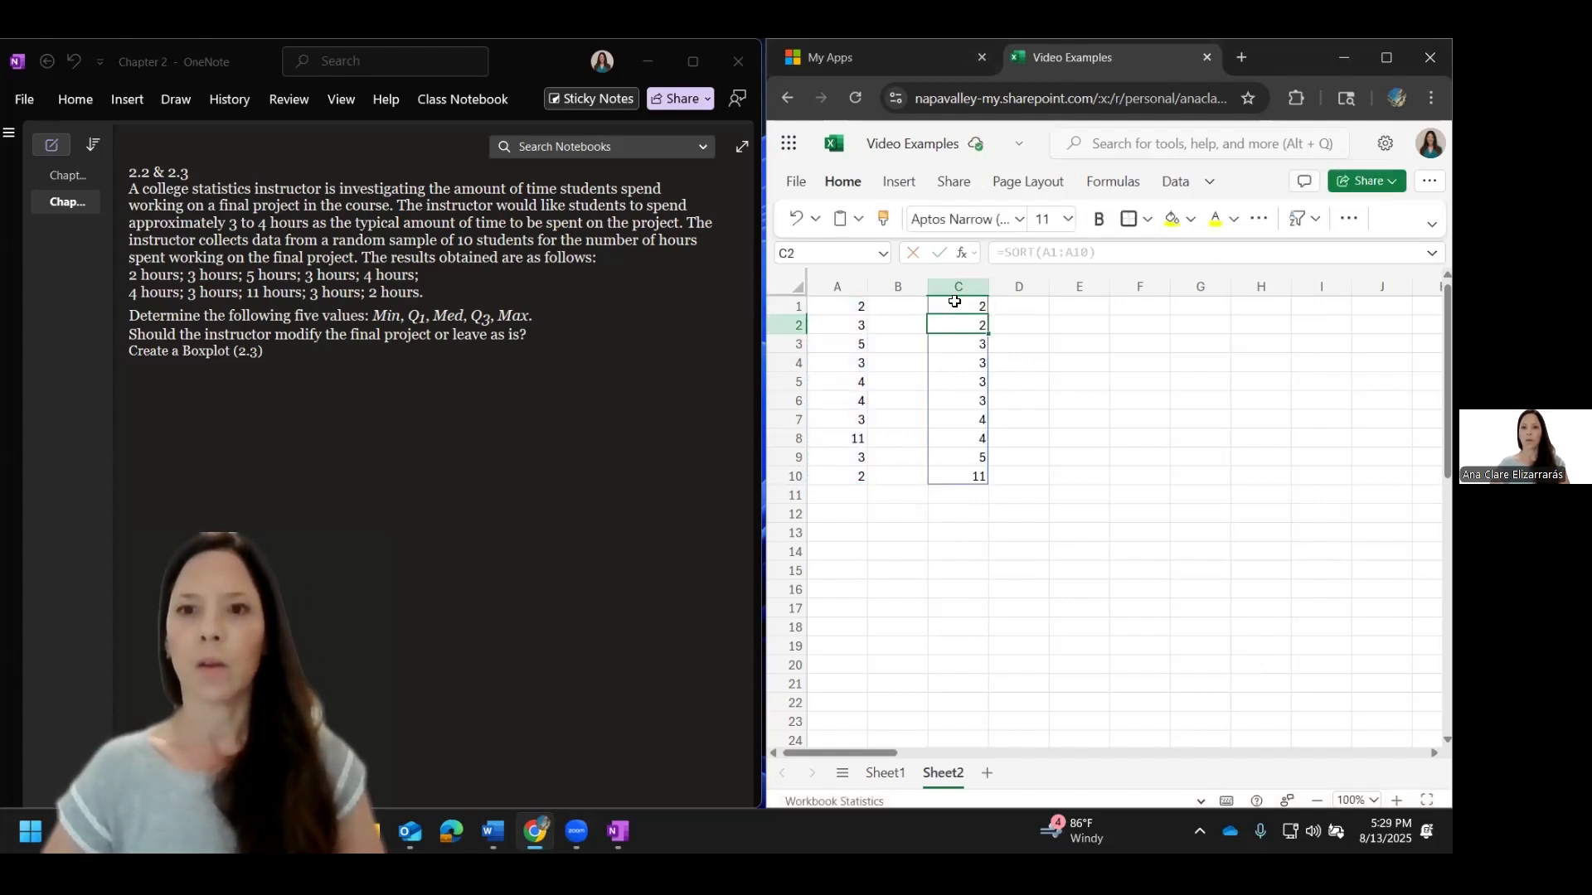
Step: Label cells E1 to E5 as Min, Q1, Med, Q3 and Max
{"action": "left_click", "coordinate": [1088, 305]}
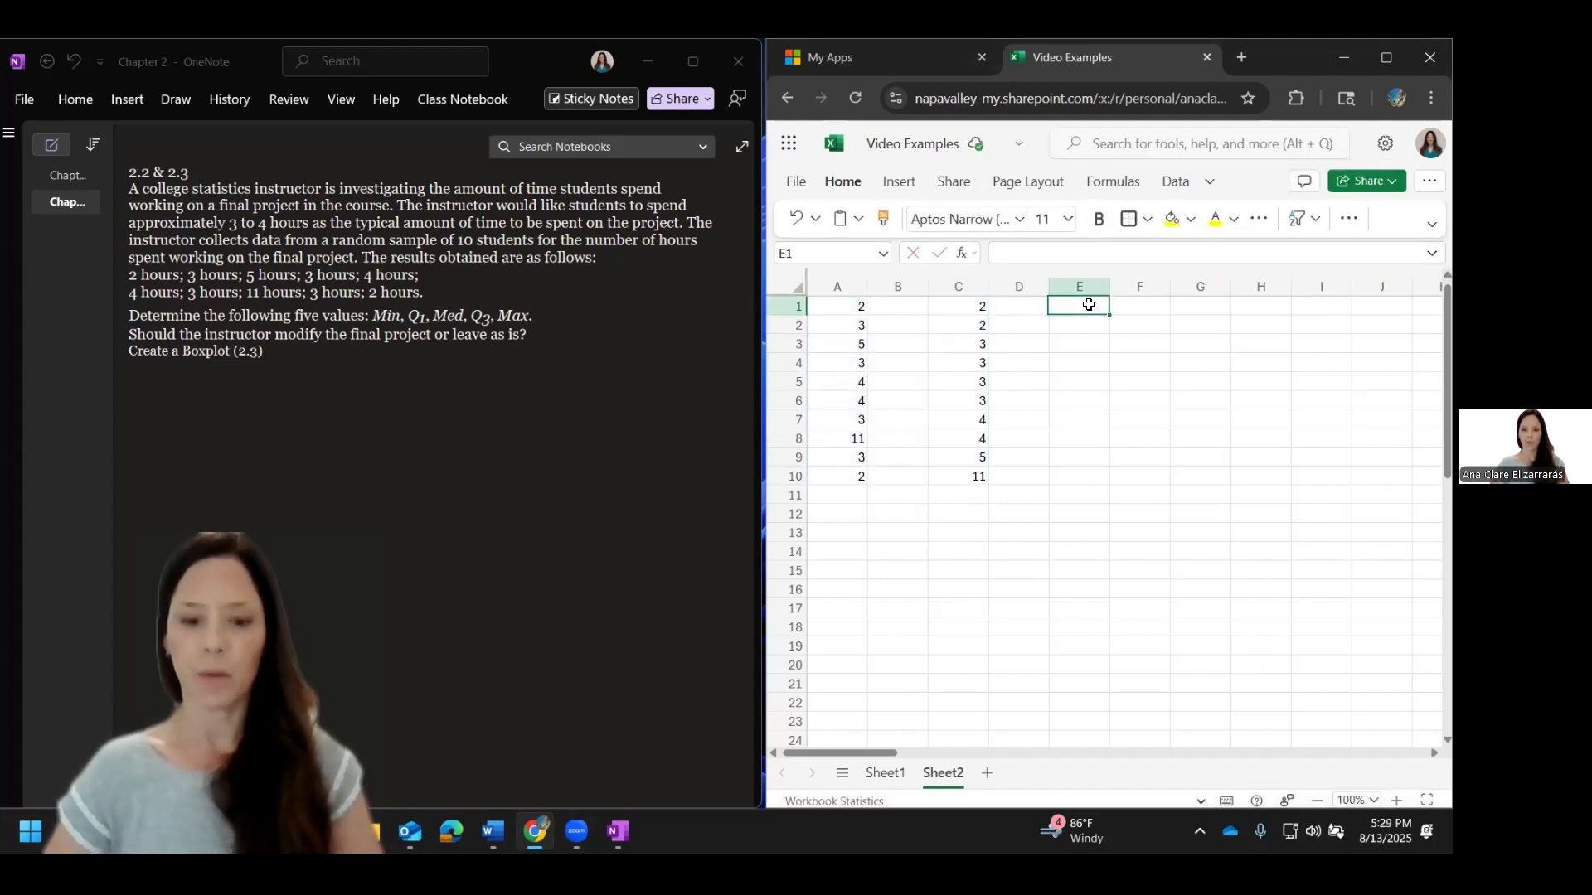
{"action": "type", "text": "Min"}
{"action": "key", "text": "Return"}
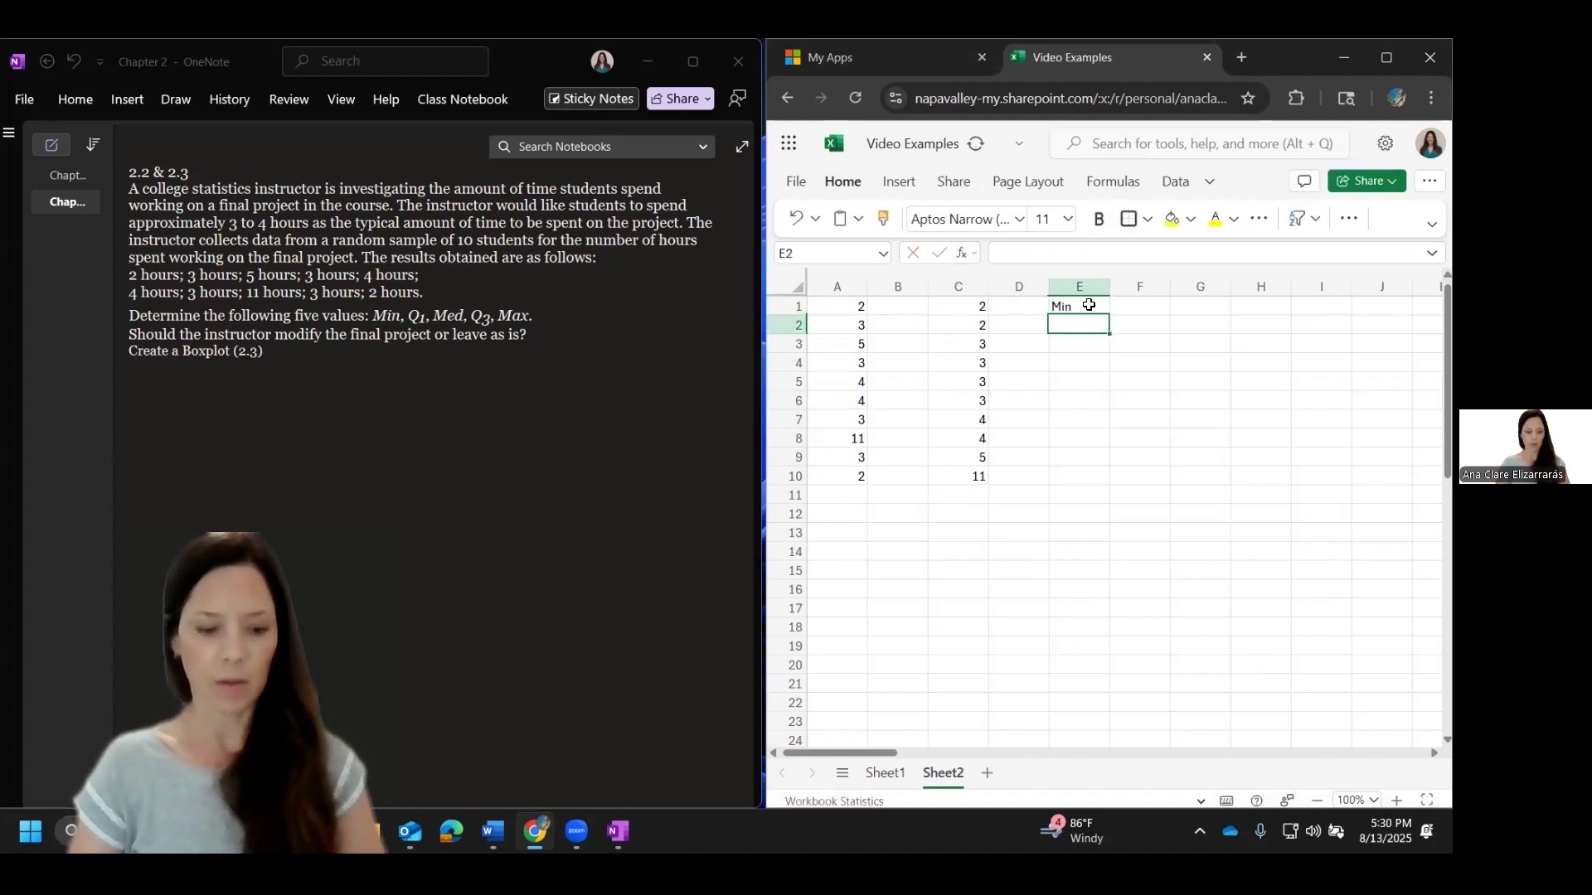
{"action": "type", "text": "Q1"}
{"action": "key", "text": "Return"}
{"action": "type", "text": "Med"}
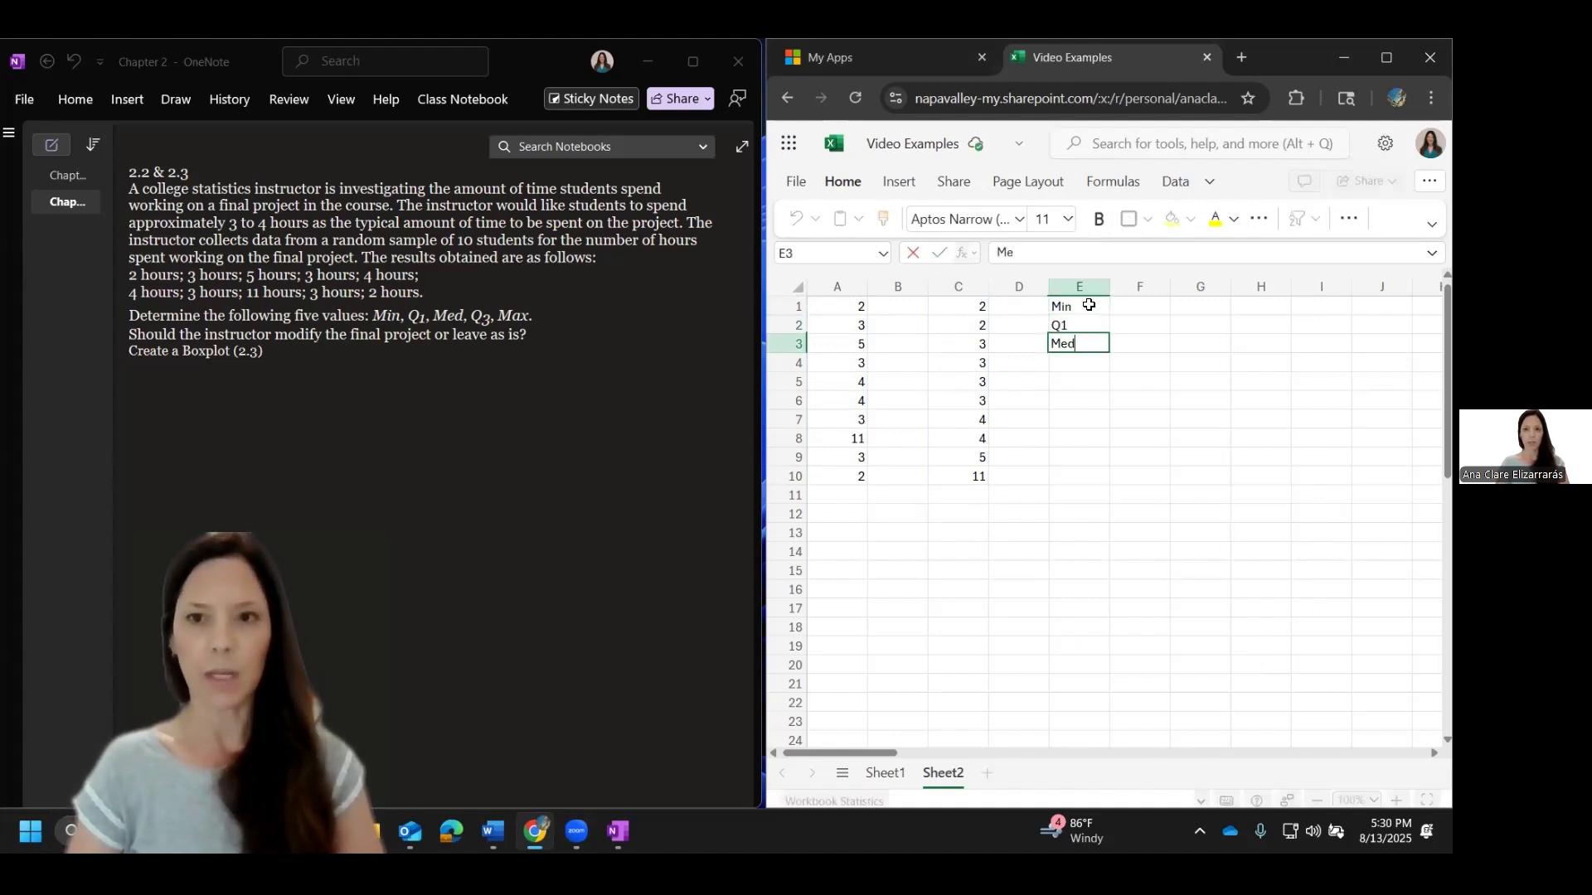
{"action": "key", "text": "Return"}
{"action": "type", "text": "Q3"}
{"action": "key", "text": "Return"}
{"action": "type", "text": "Ma"}
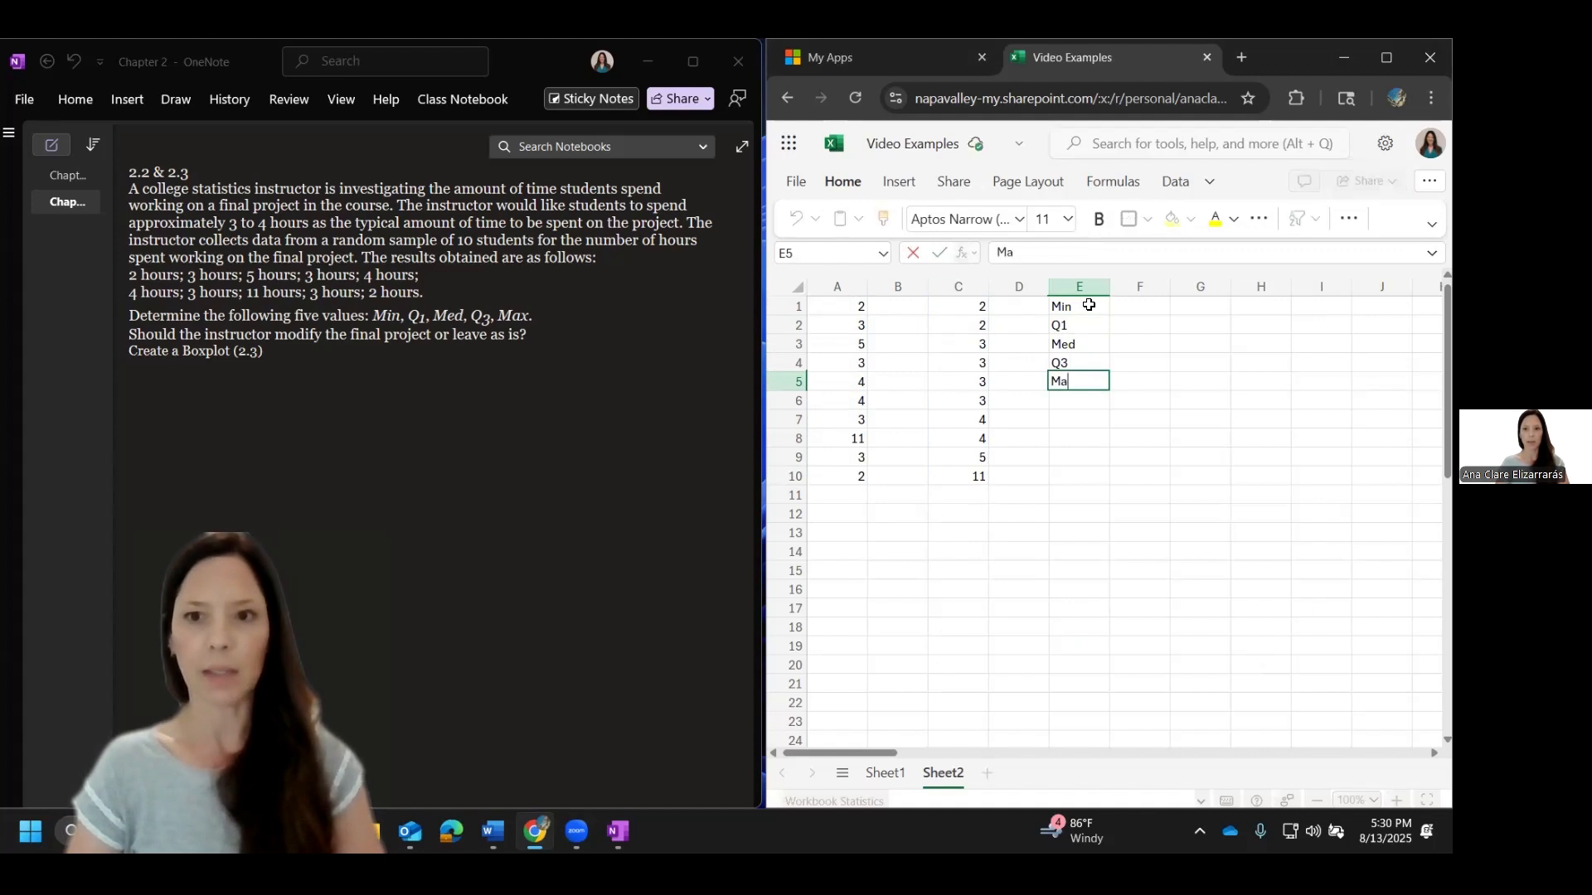
{"action": "type", "text": "x"}
{"action": "key", "text": "Return"}
{"action": "key", "text": "Return"}
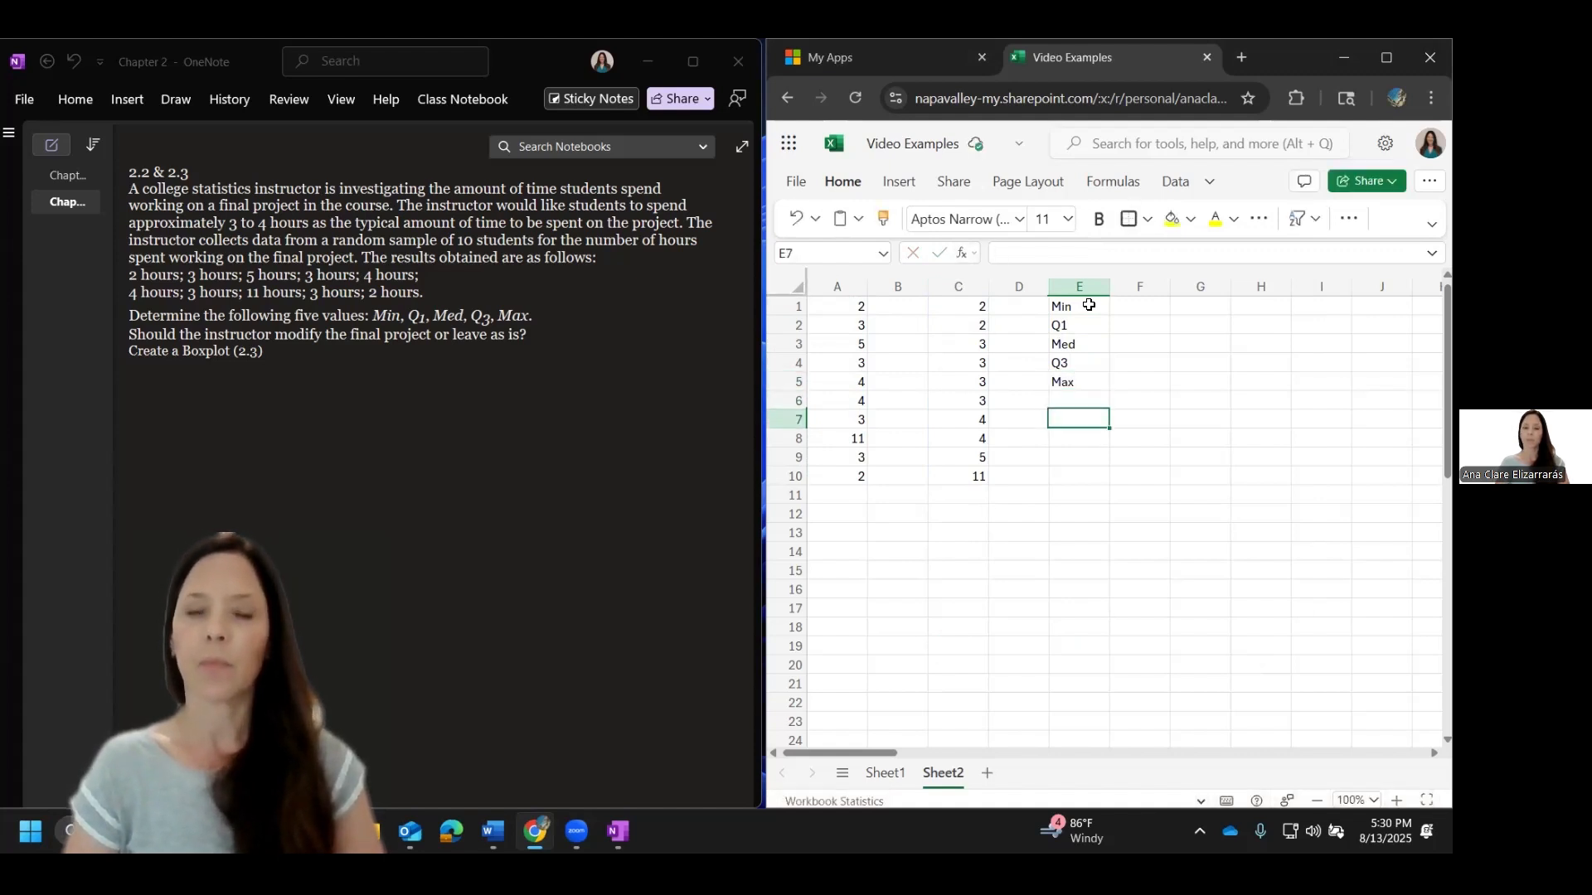
Step: Calculate the minimum of the sorted data in cell F1 with =MIN(C1#)
{"action": "left_click", "coordinate": [1133, 308]}
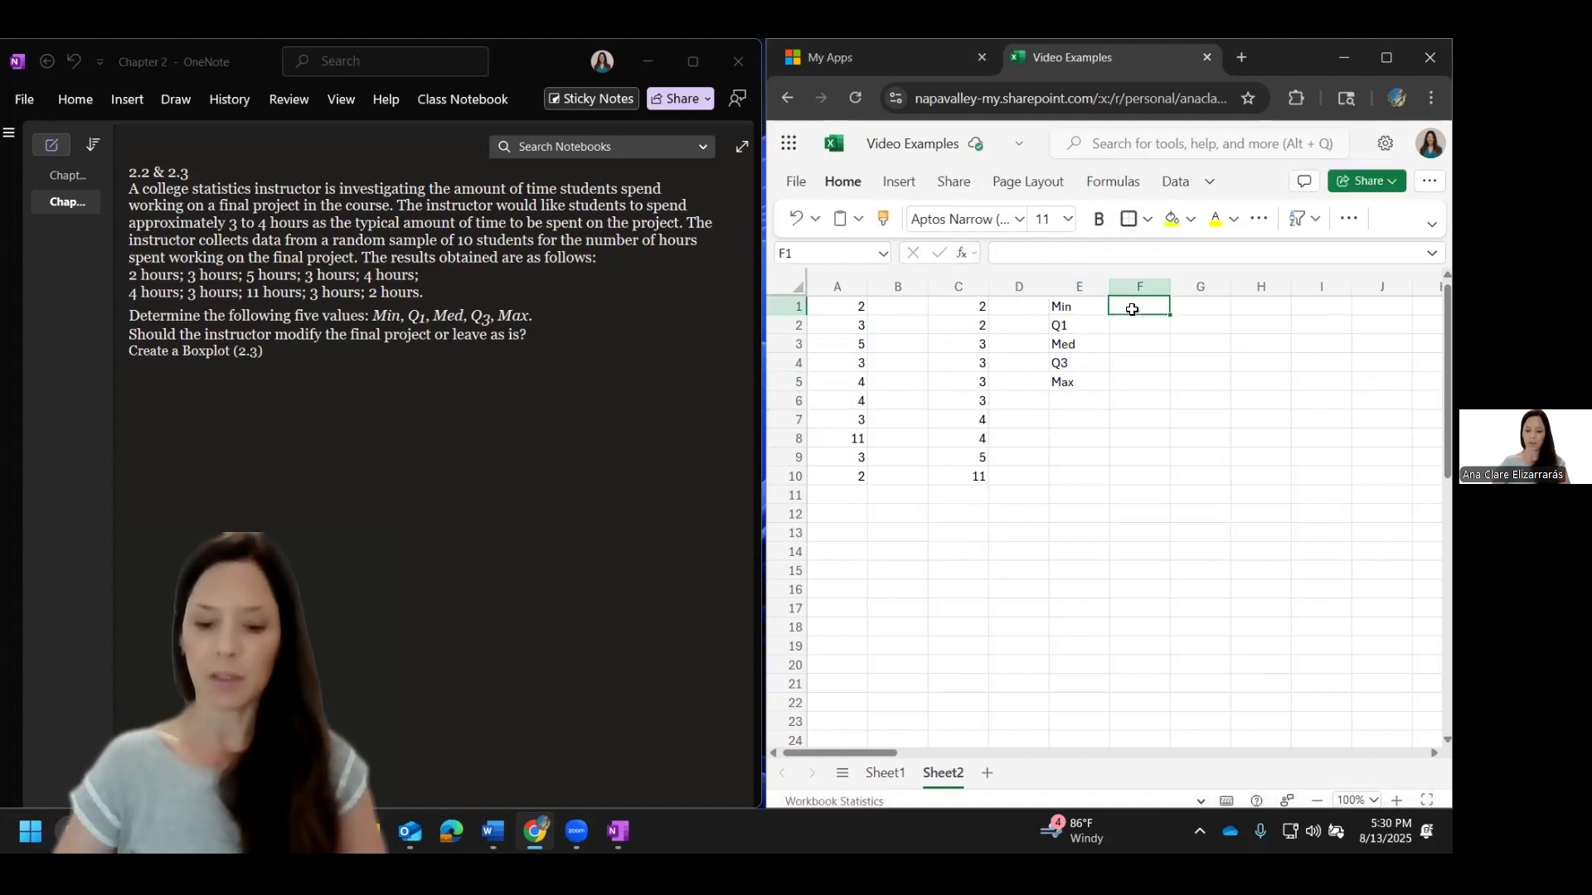
{"action": "type", "text": "=min("}
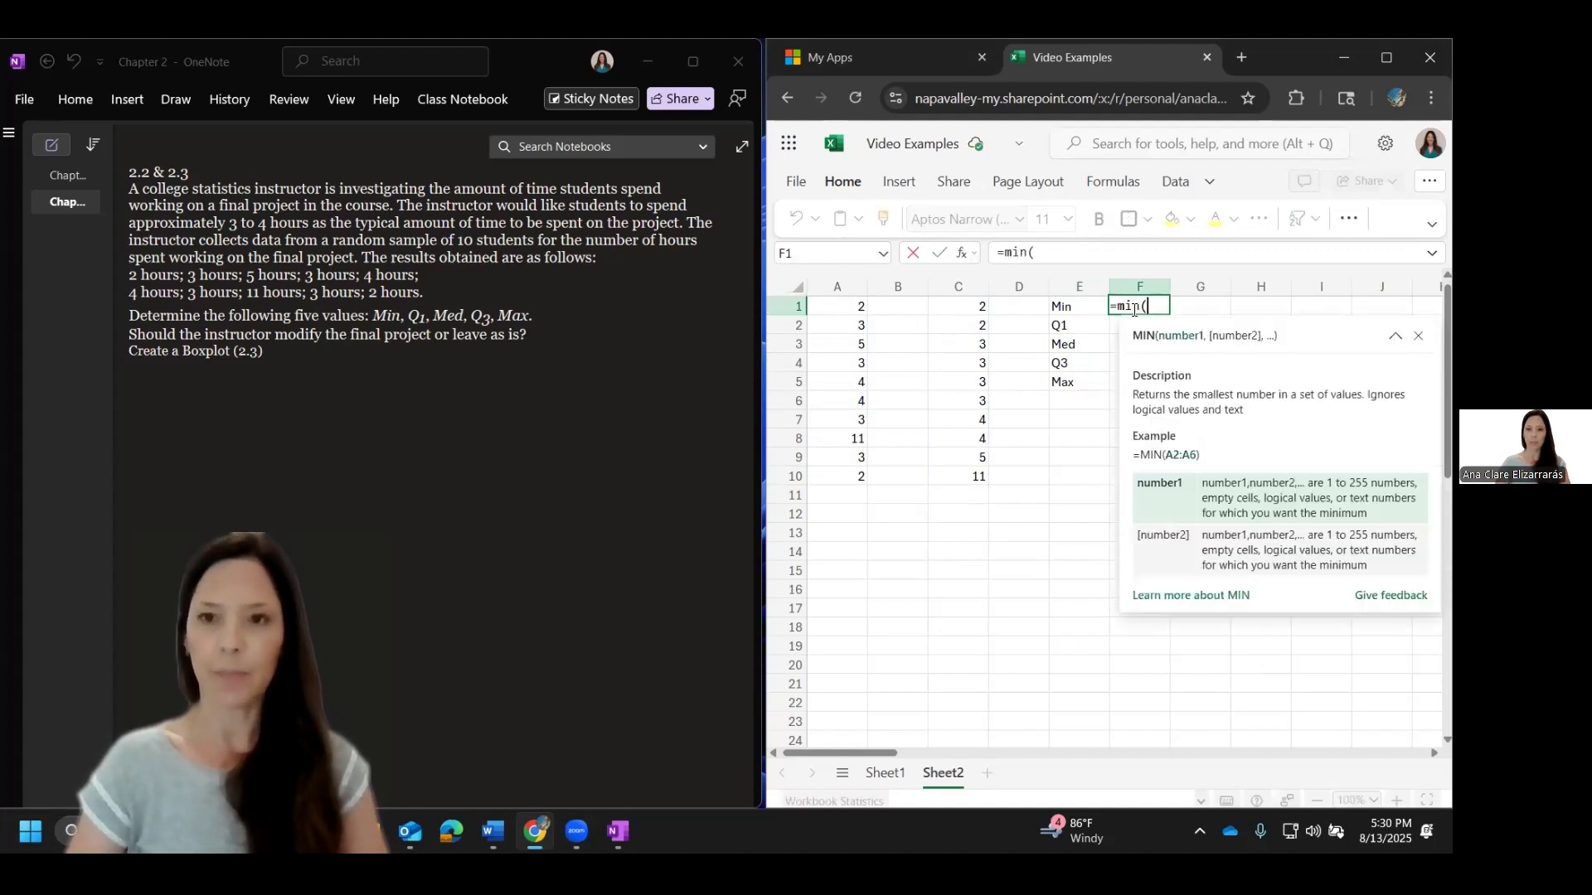
{"action": "left_click_drag", "start_coordinate": [935, 308], "coordinate": [973, 480]}
{"action": "type", "text": ")"}
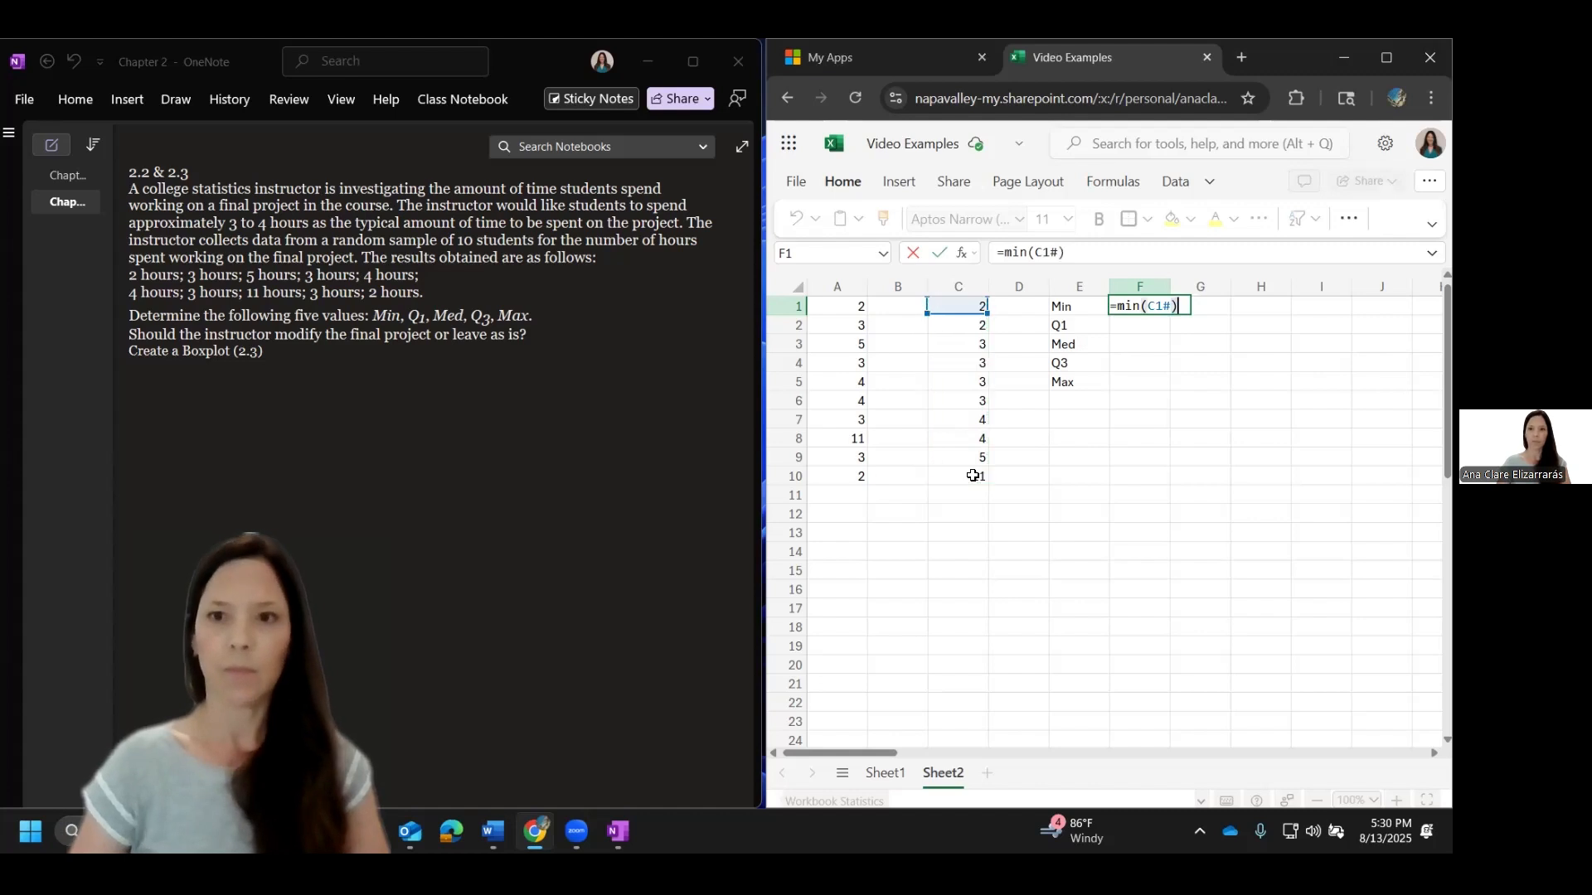
{"action": "key", "text": "Return"}
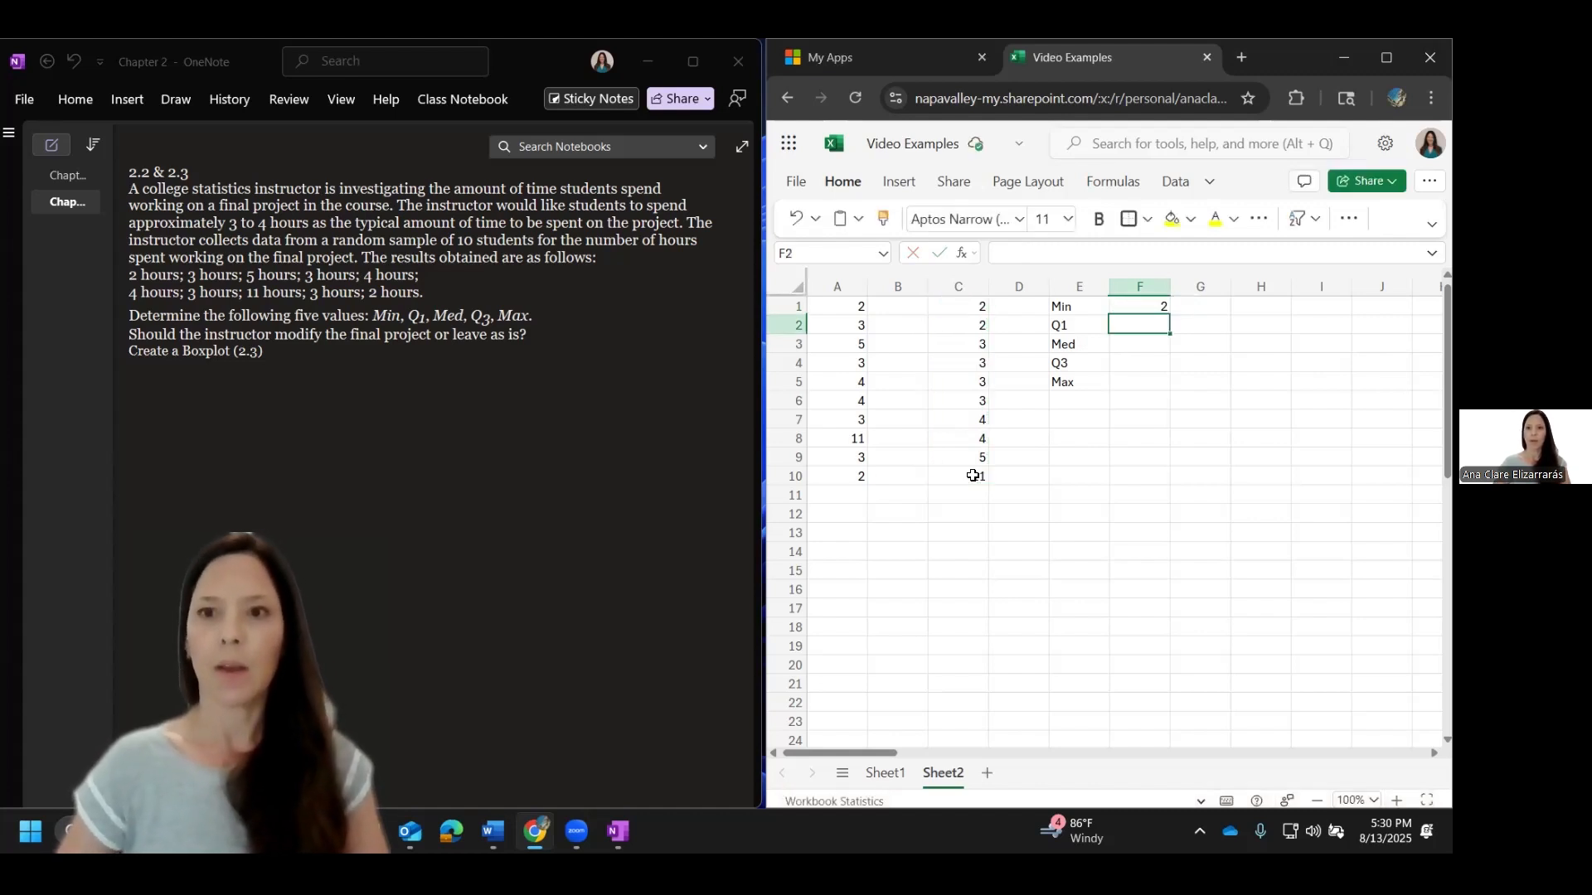
Step: Calculate the median of the sorted data in cell F3 with =MEDIAN(C1#)
{"action": "key", "text": "Down"}
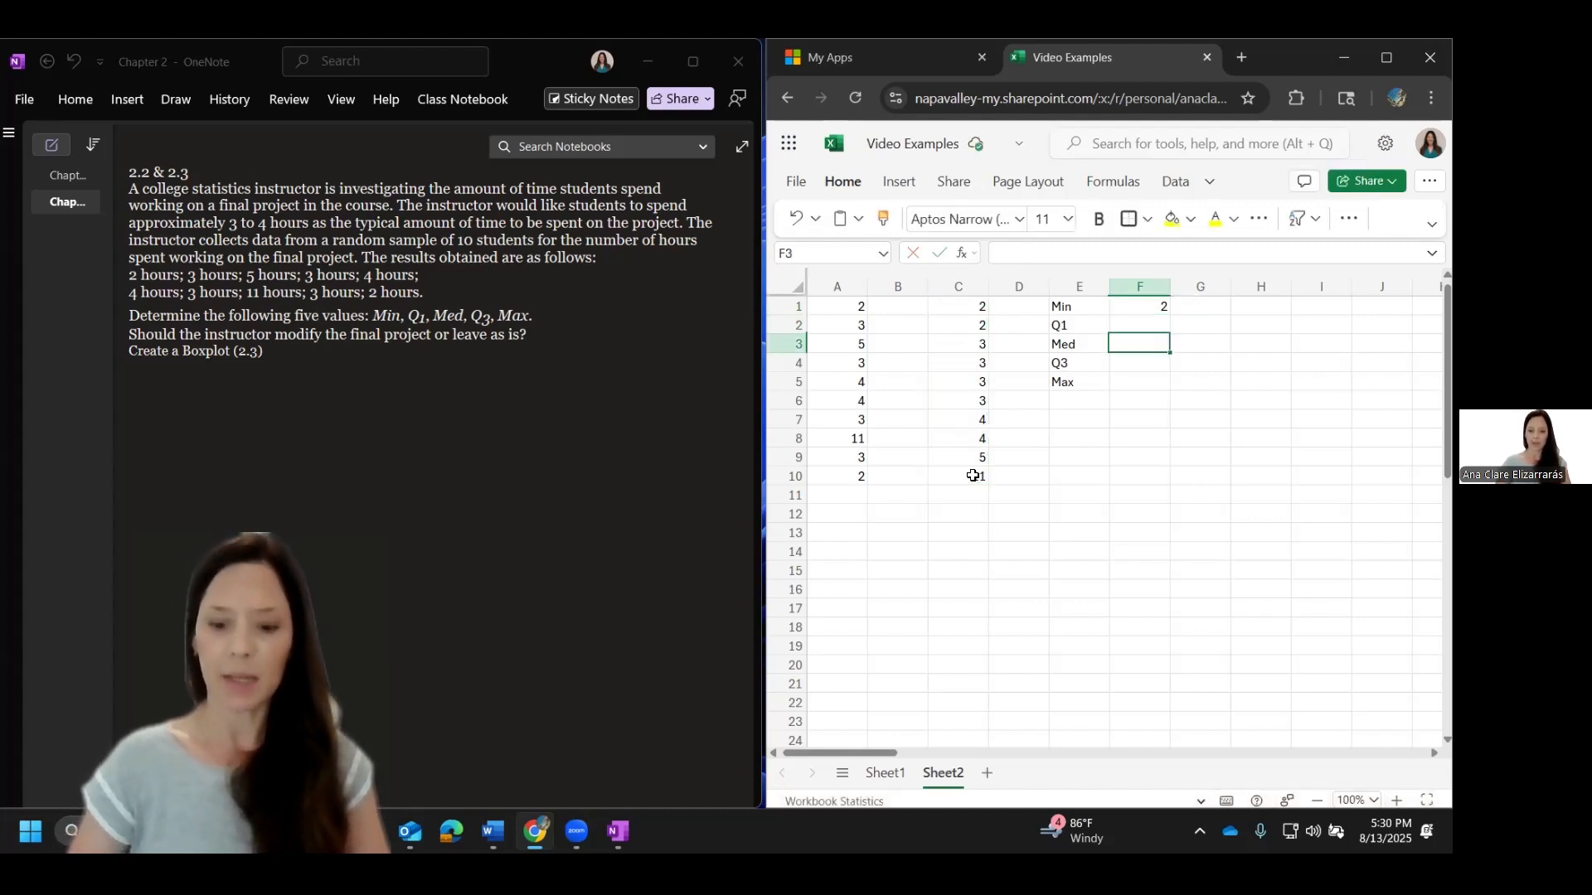
{"action": "type", "text": "=meian"}
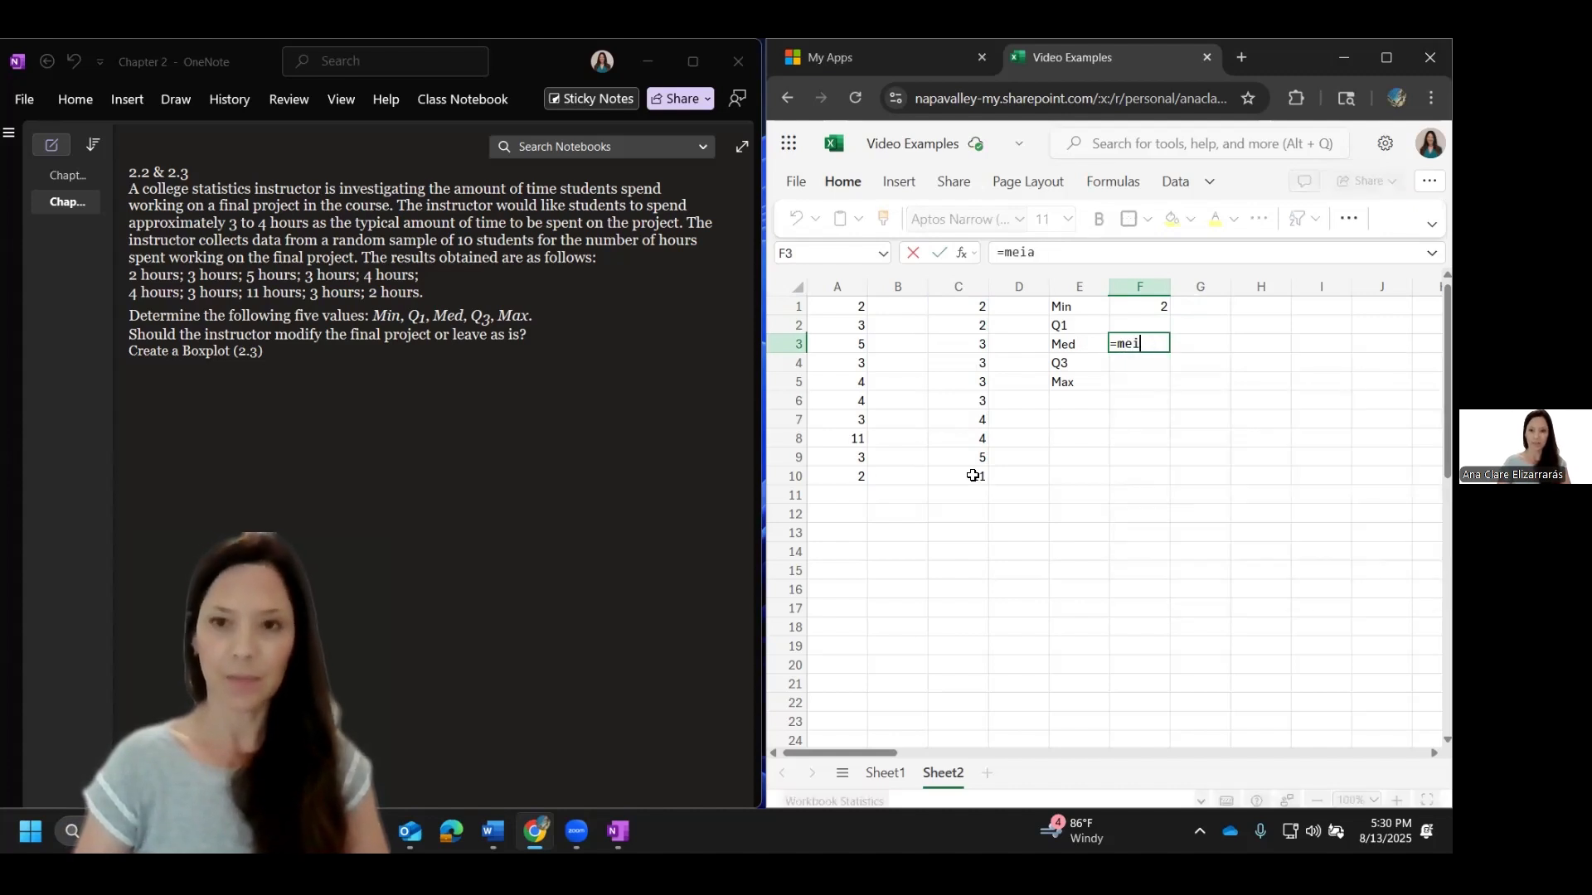
{"action": "key", "text": "BackSpace"}
{"action": "type", "text": "dian("}
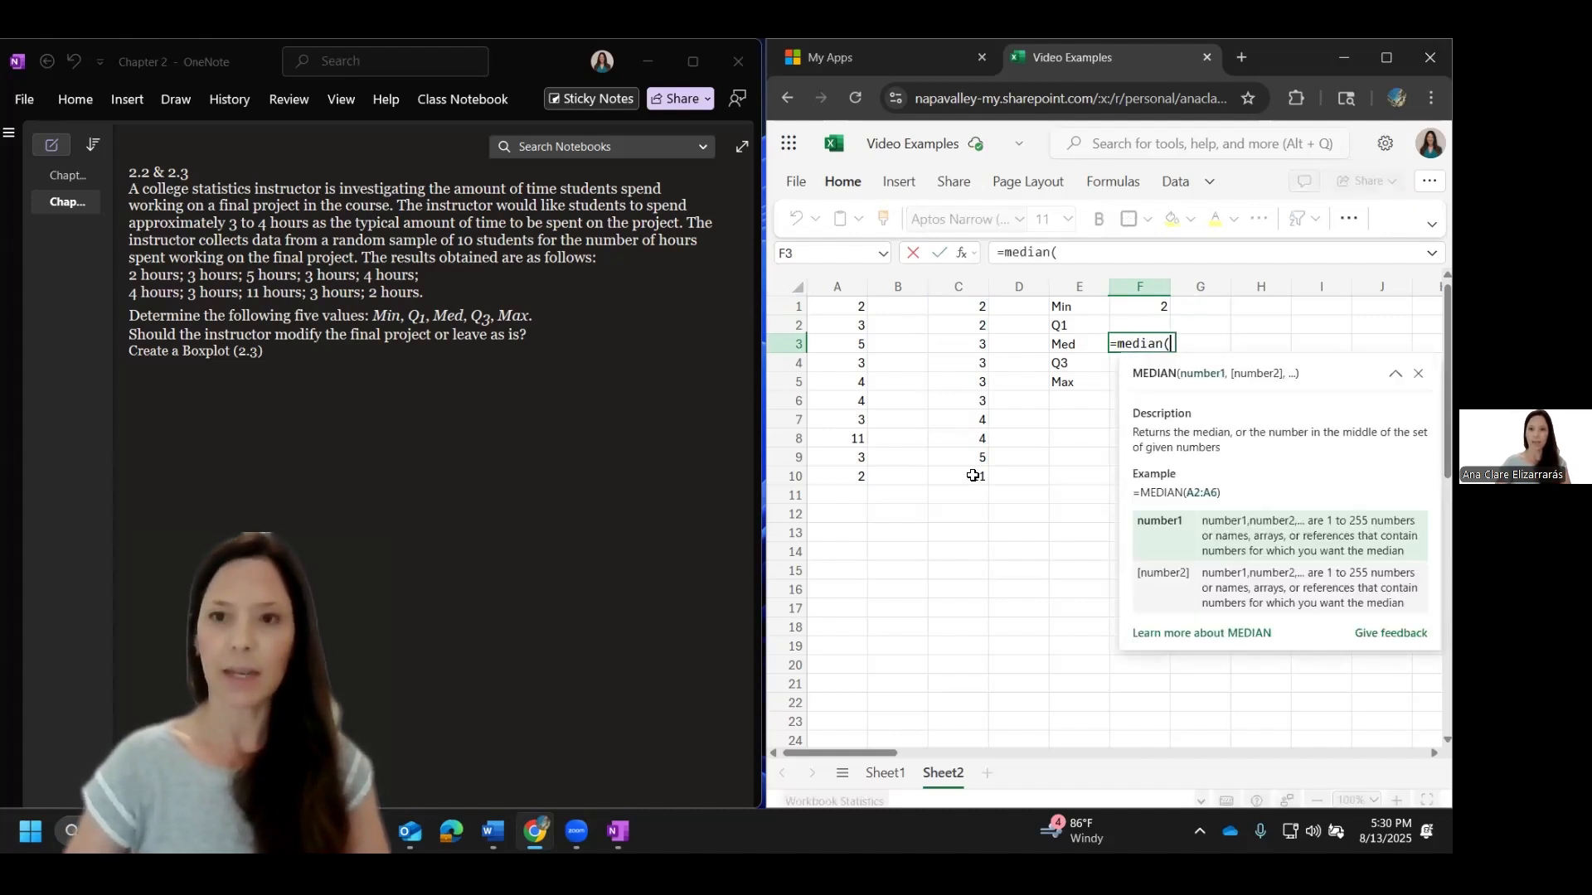
{"action": "left_click_drag", "start_coordinate": [940, 308], "coordinate": [957, 479]}
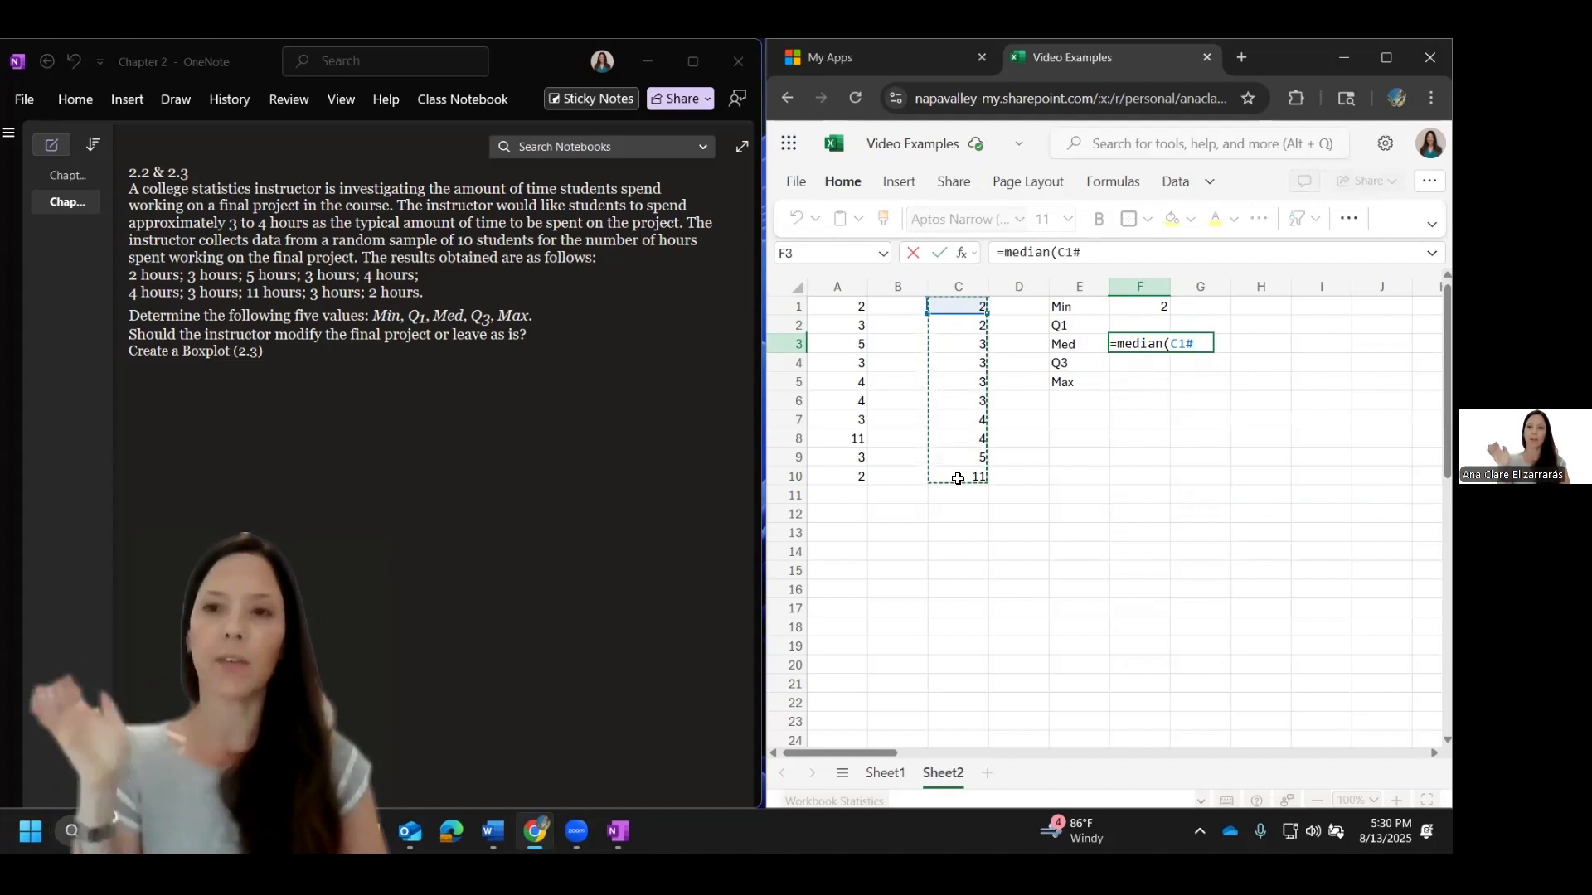
{"action": "type", "text": ")"}
{"action": "key", "text": "Return"}
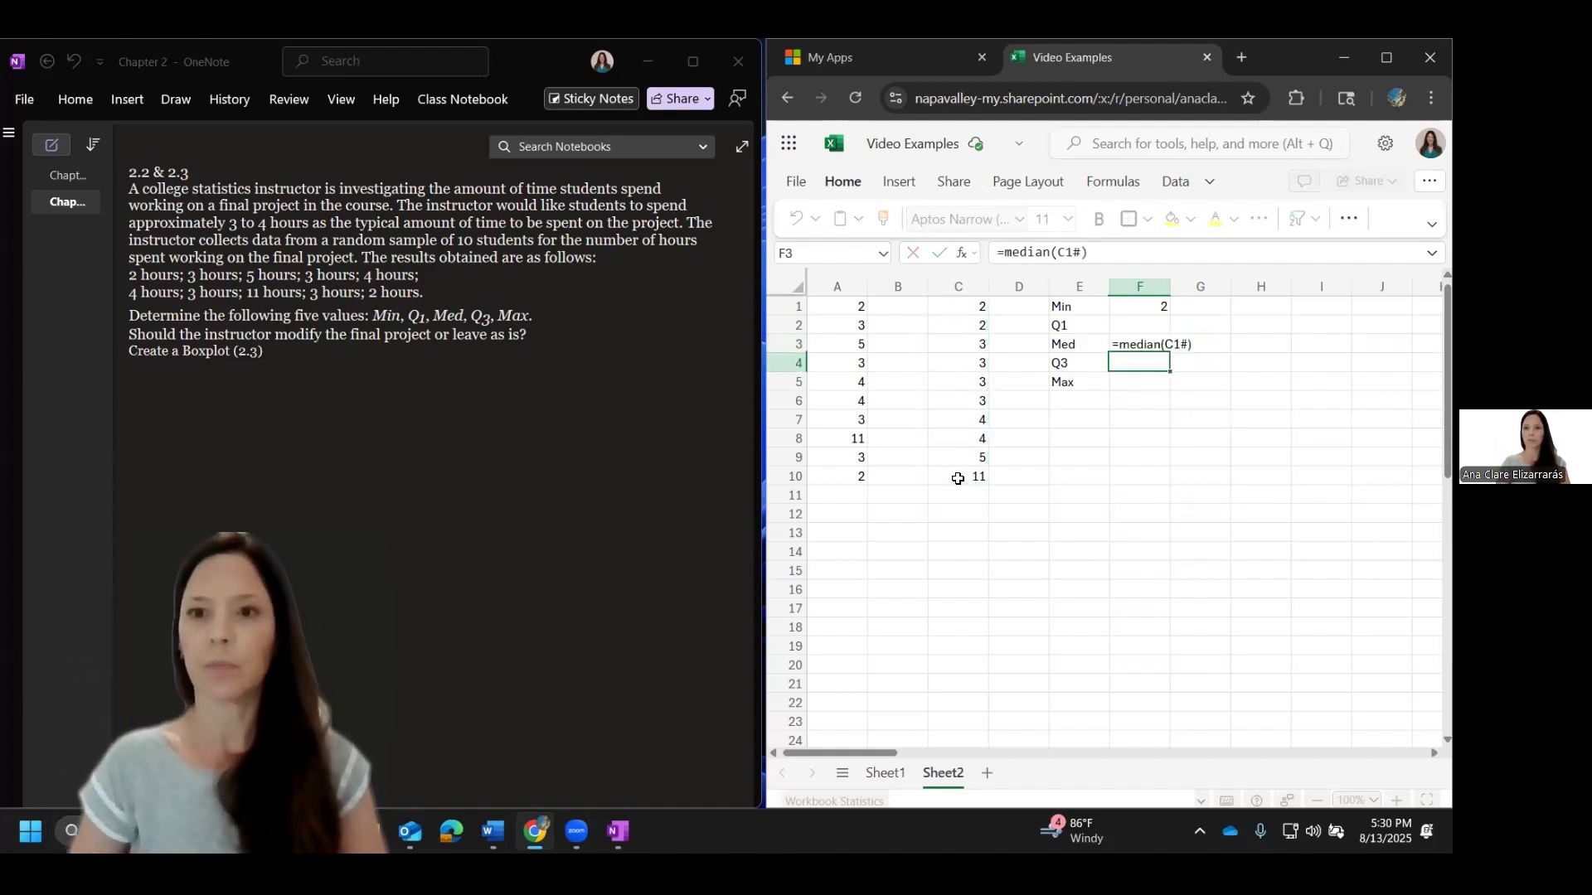
Step: Calculate the maximum of the sorted data in cell F5 with =MAX(C1#)
{"action": "key", "text": "Return"}
{"action": "type", "text": "=ma"}
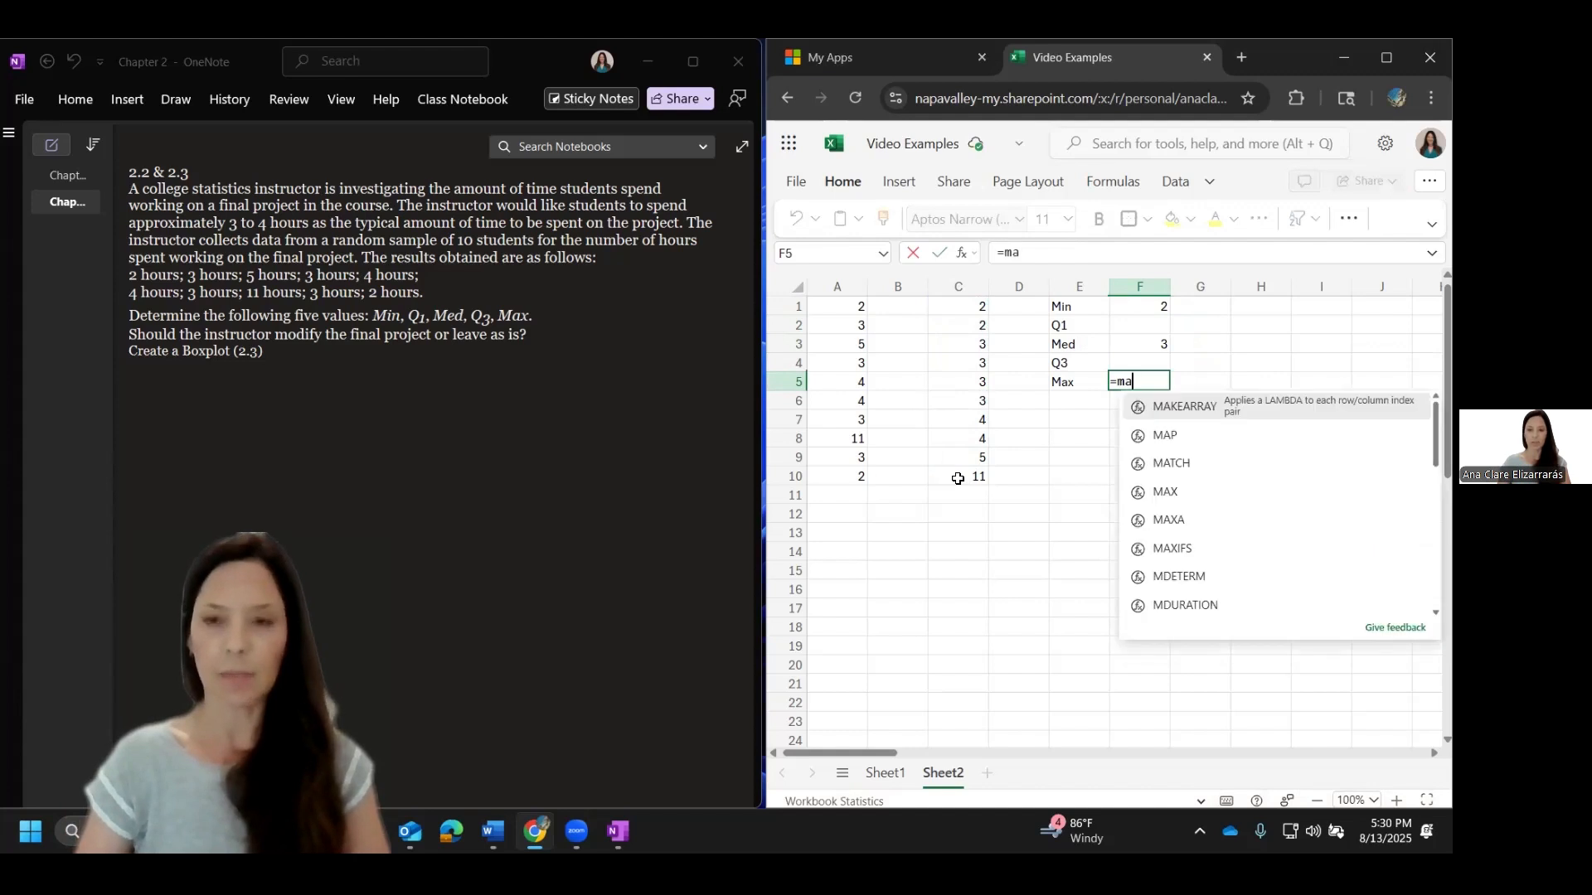
{"action": "type", "text": "x("}
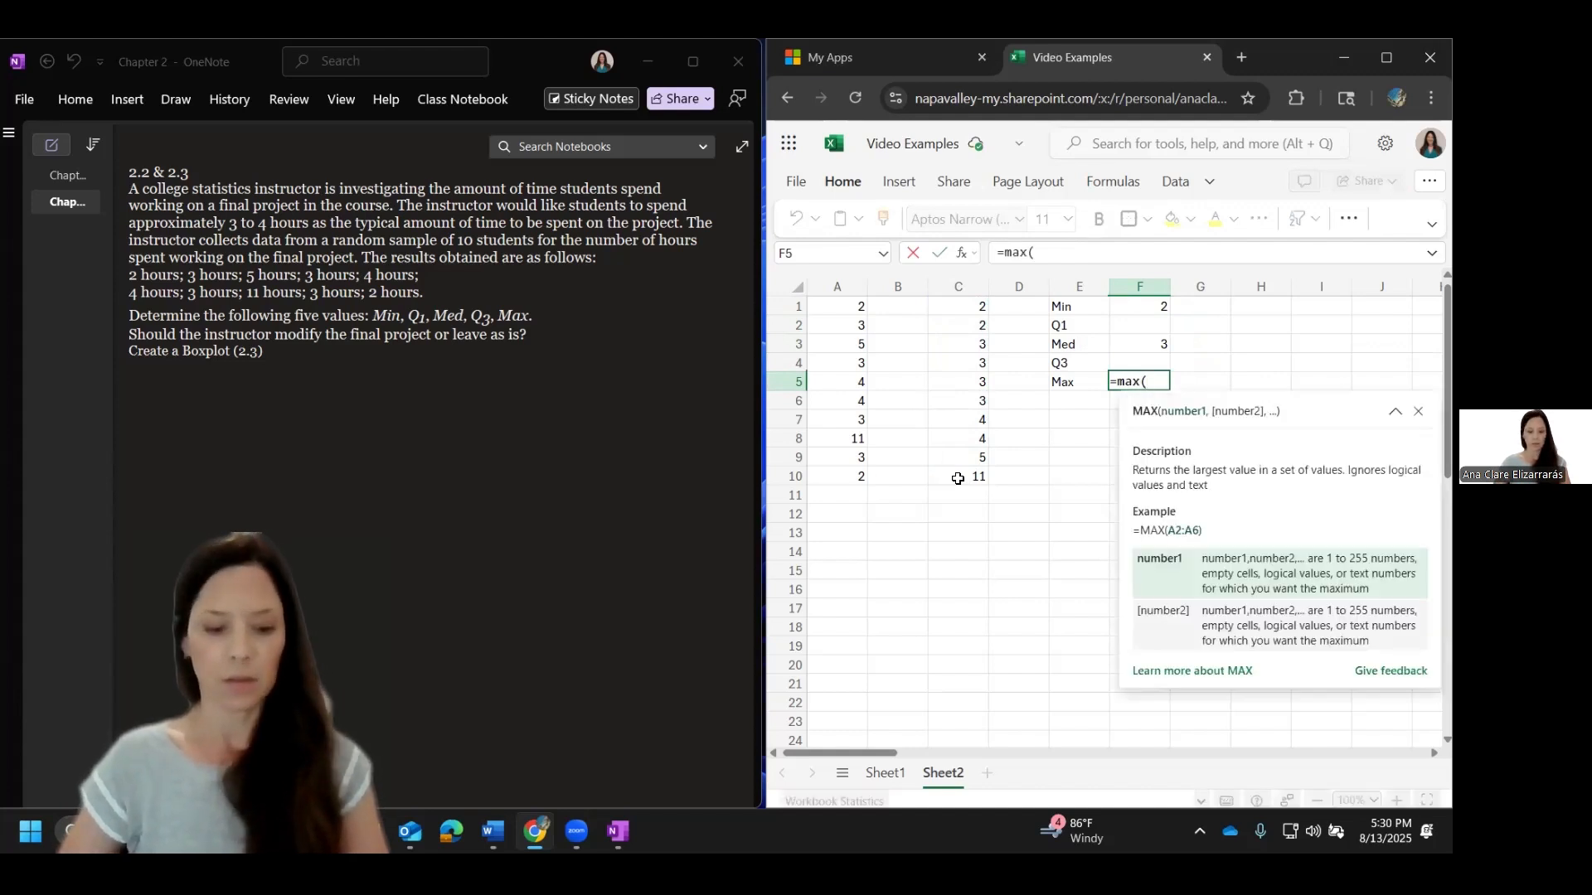
{"action": "type", "text": "C1:C10)"}
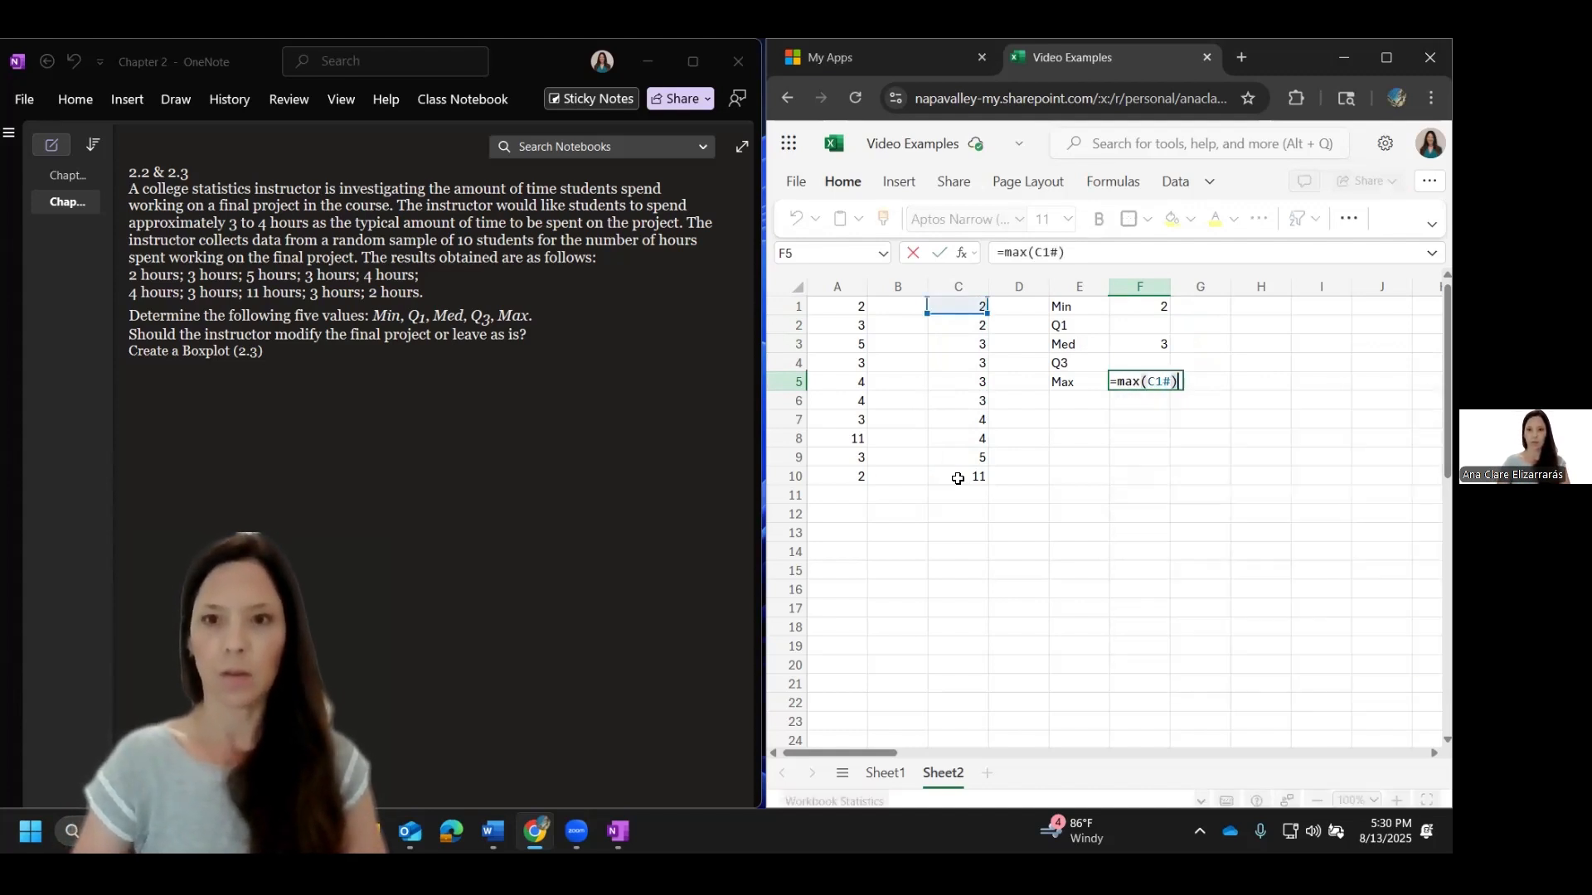
{"action": "key", "text": "Return"}
{"action": "key", "text": "Up"}
{"action": "key", "text": "Up"}
{"action": "key", "text": "Up"}
{"action": "key", "text": "Up"}
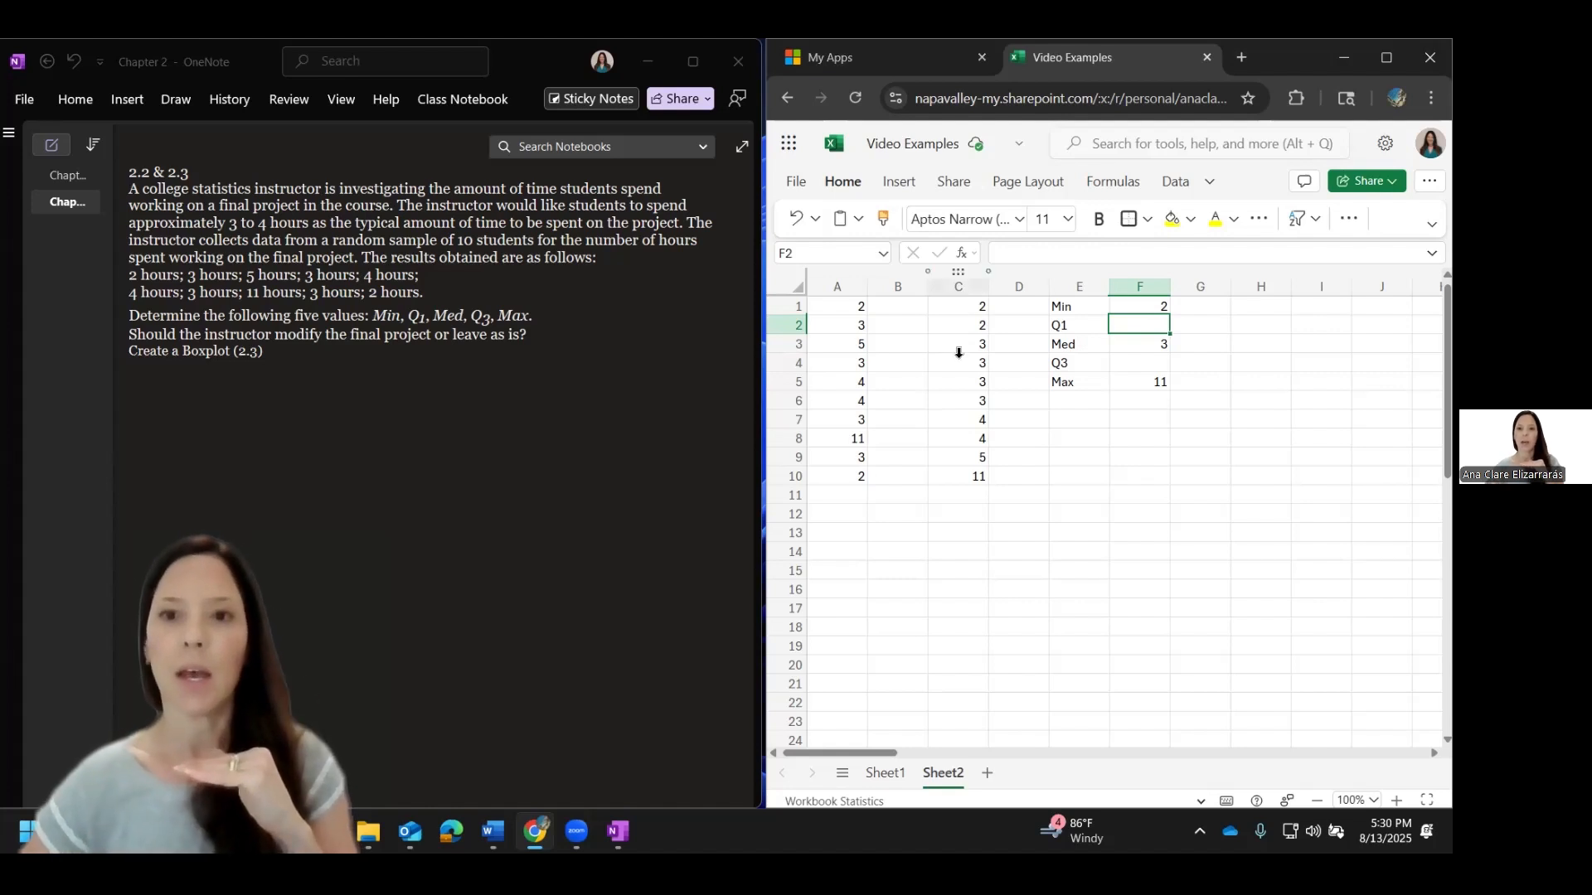
Step: Bold the lower half of the sorted data, C1:C5, and put outside borders around both halves, C1:C5 and C6:C10
{"action": "left_click_drag", "start_coordinate": [962, 400], "coordinate": [978, 475]}
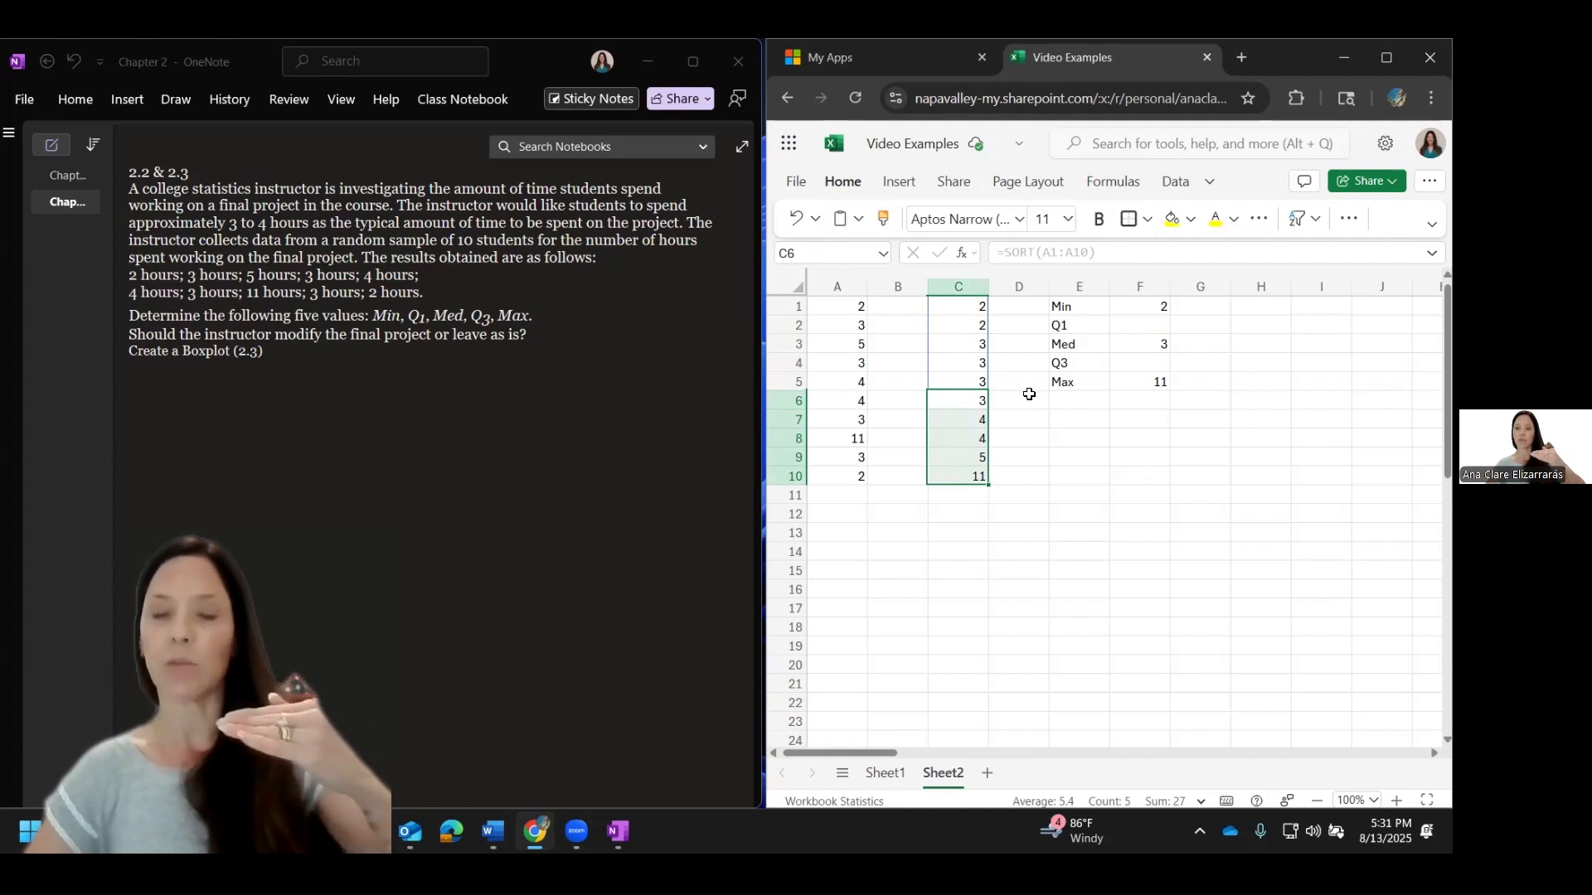
{"action": "left_click", "coordinate": [971, 381]}
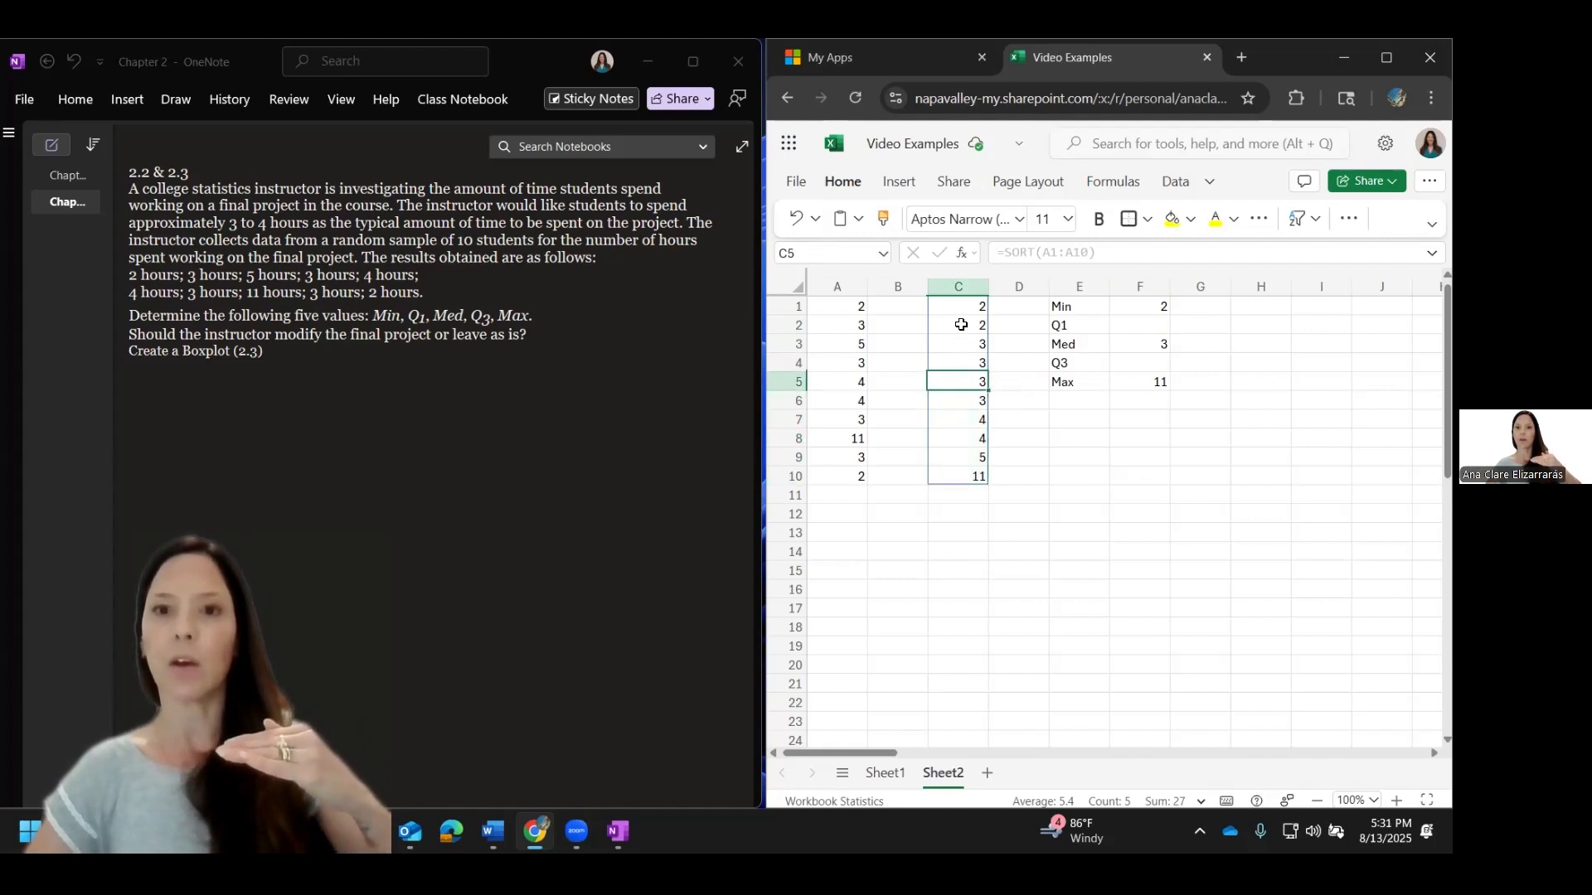
{"action": "left_click_drag", "start_coordinate": [962, 306], "coordinate": [962, 380]}
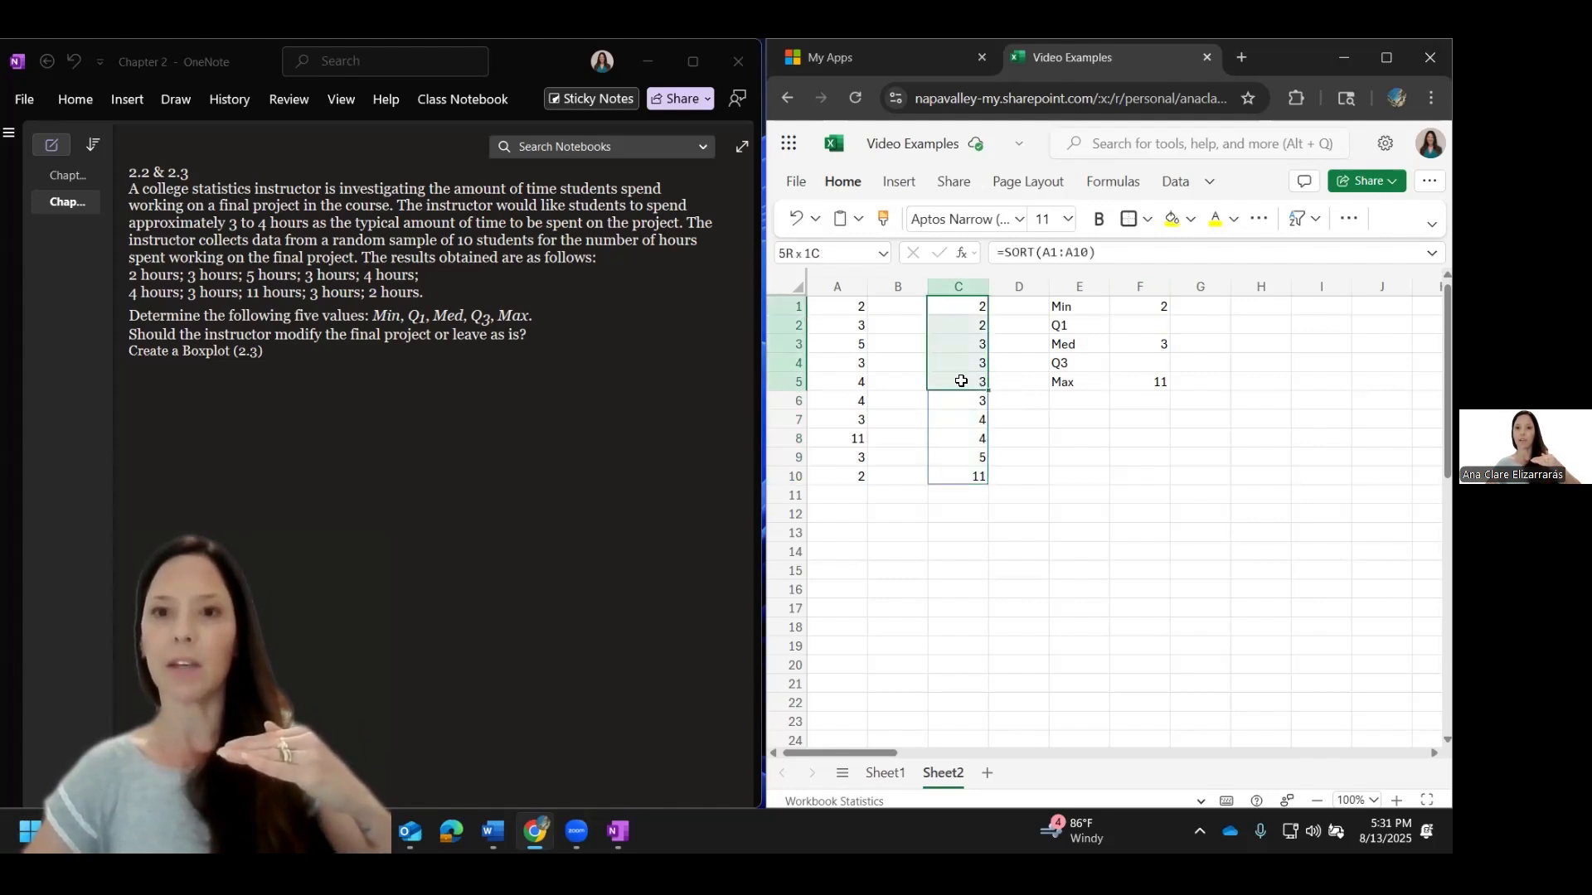
{"action": "left_click", "coordinate": [1100, 219]}
{"action": "left_click_drag", "start_coordinate": [977, 402], "coordinate": [972, 477]}
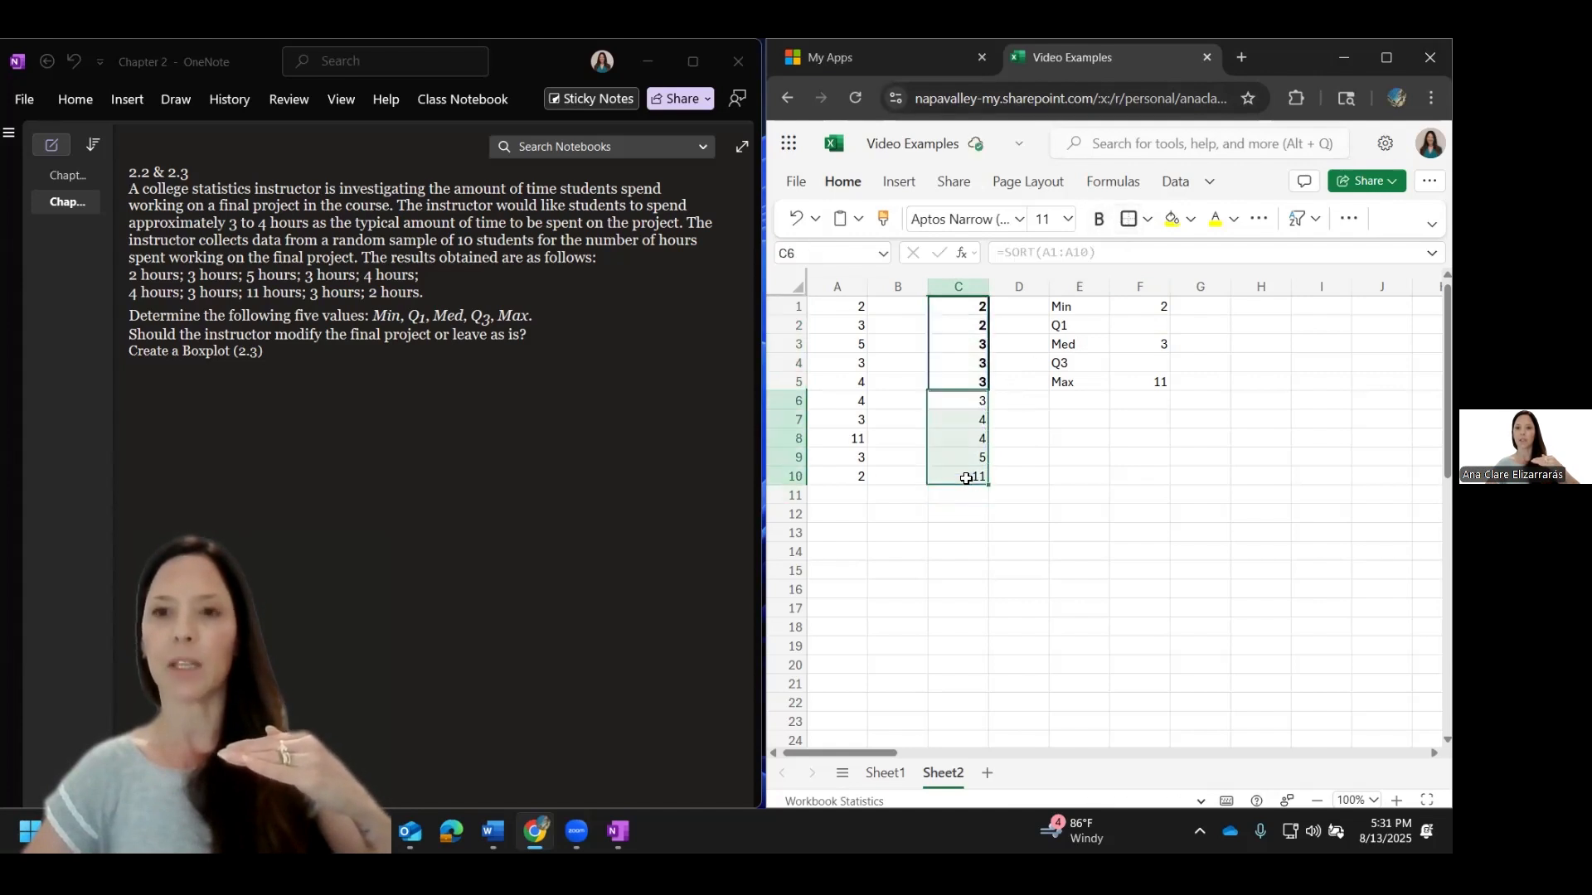
{"action": "left_click", "coordinate": [1133, 218]}
Step: Calculate Q1 in cell F2 as the median of the lower half of the sorted data, C1:C5
{"action": "left_click", "coordinate": [1160, 329]}
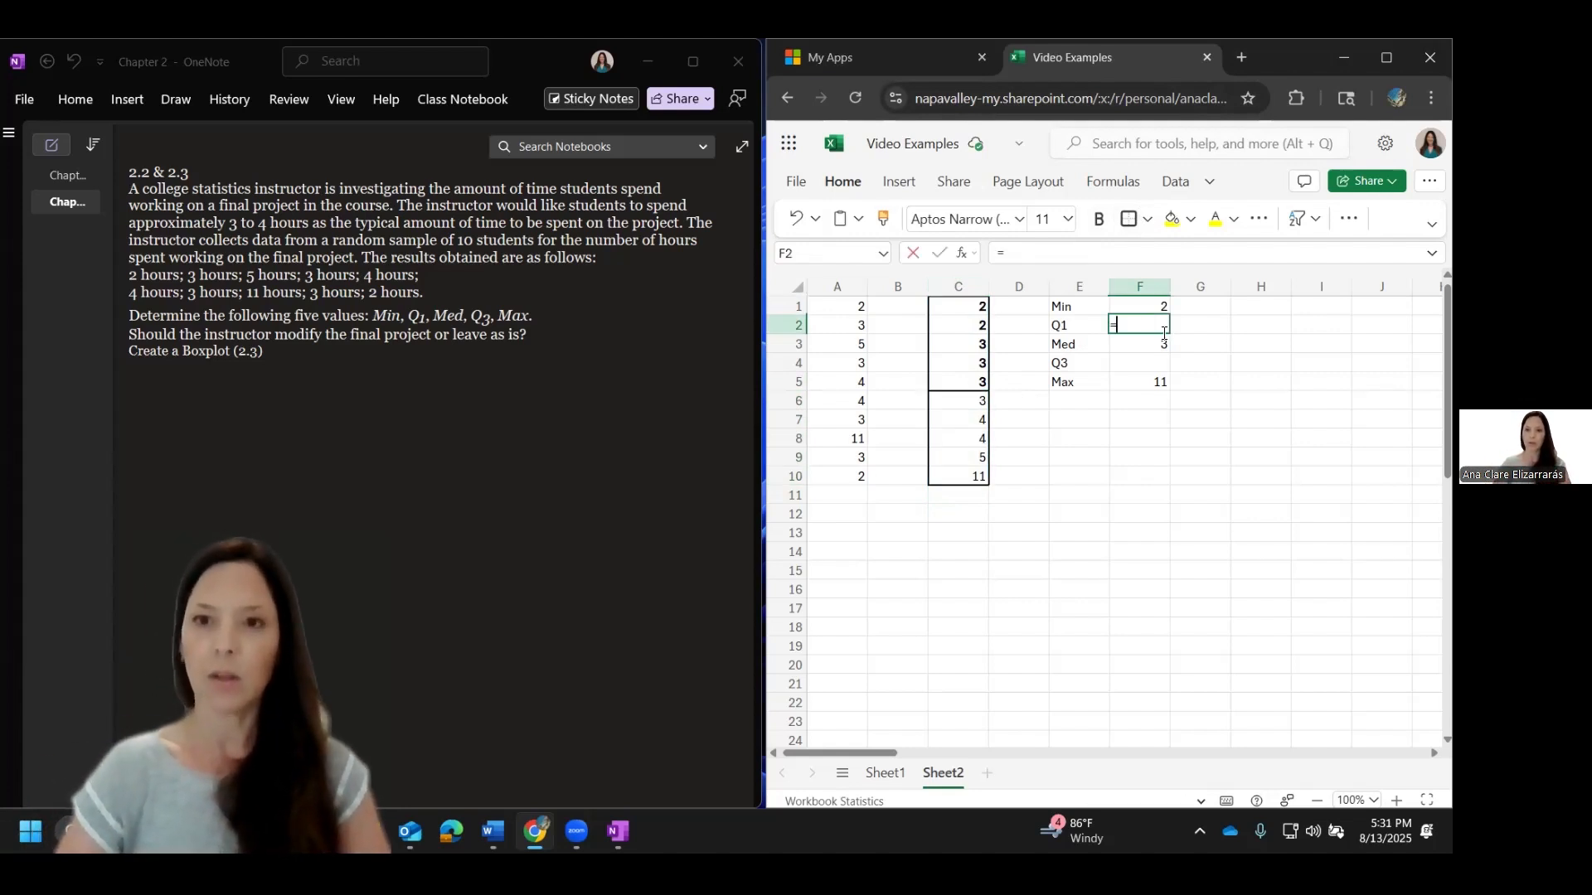
{"action": "type", "text": "=median"}
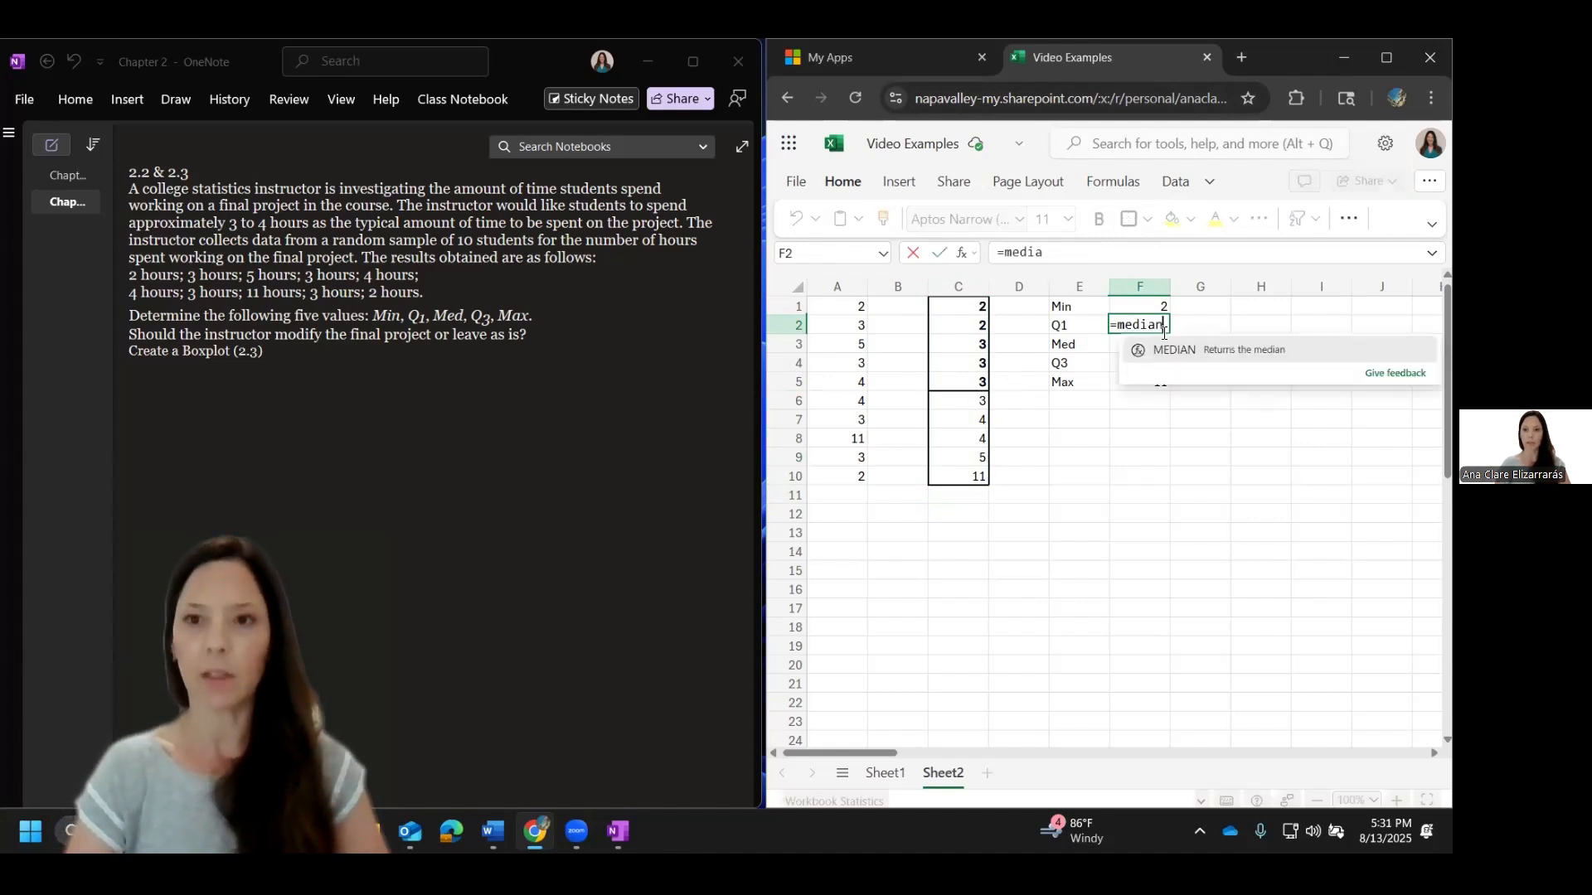
{"action": "type", "text": "("}
{"action": "left_click_drag", "start_coordinate": [974, 308], "coordinate": [980, 385]}
{"action": "type", "text": ")"}
{"action": "key", "text": "Return"}
{"action": "key", "text": "Return"}
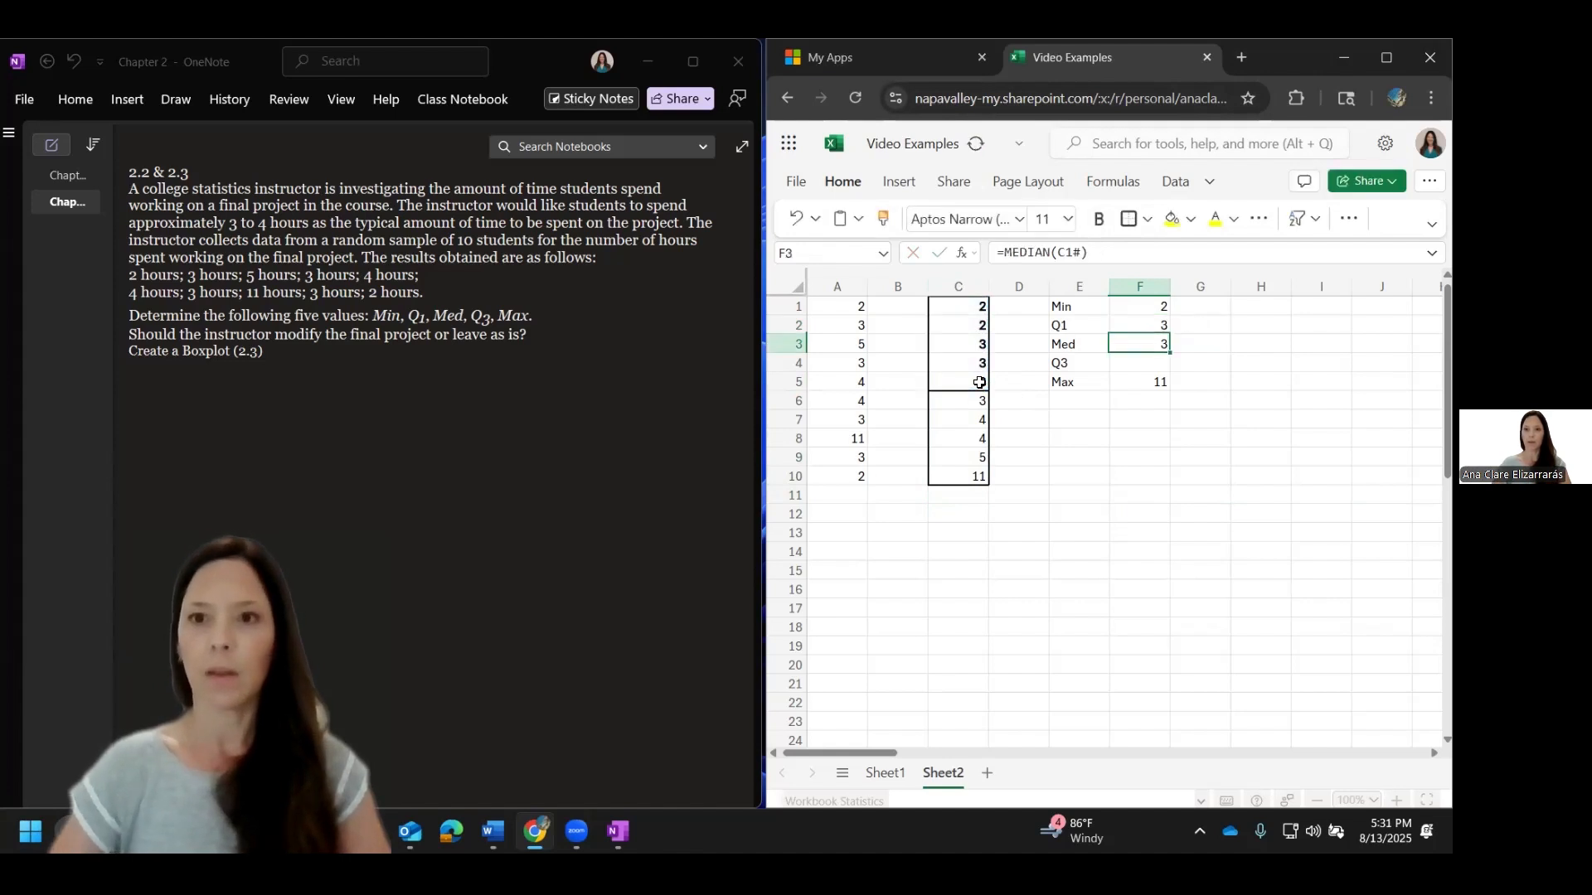
Step: Calculate Q3 in cell F4 as the median of the upper half of the sorted data, C6:C10
{"action": "type", "text": "=median("}
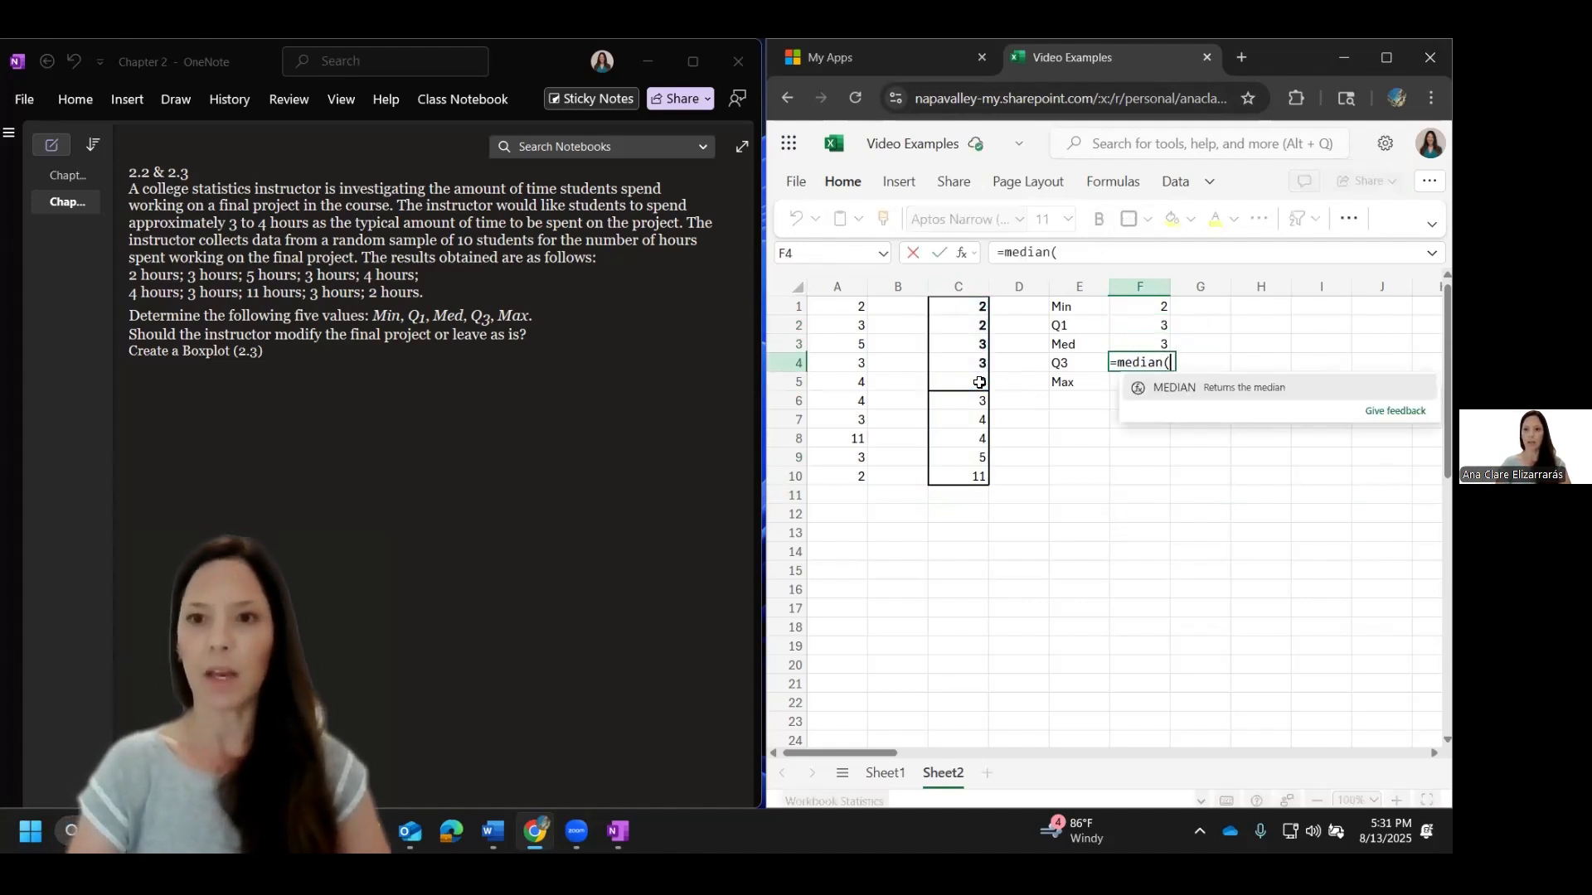
{"action": "left_click_drag", "start_coordinate": [950, 403], "coordinate": [958, 477]}
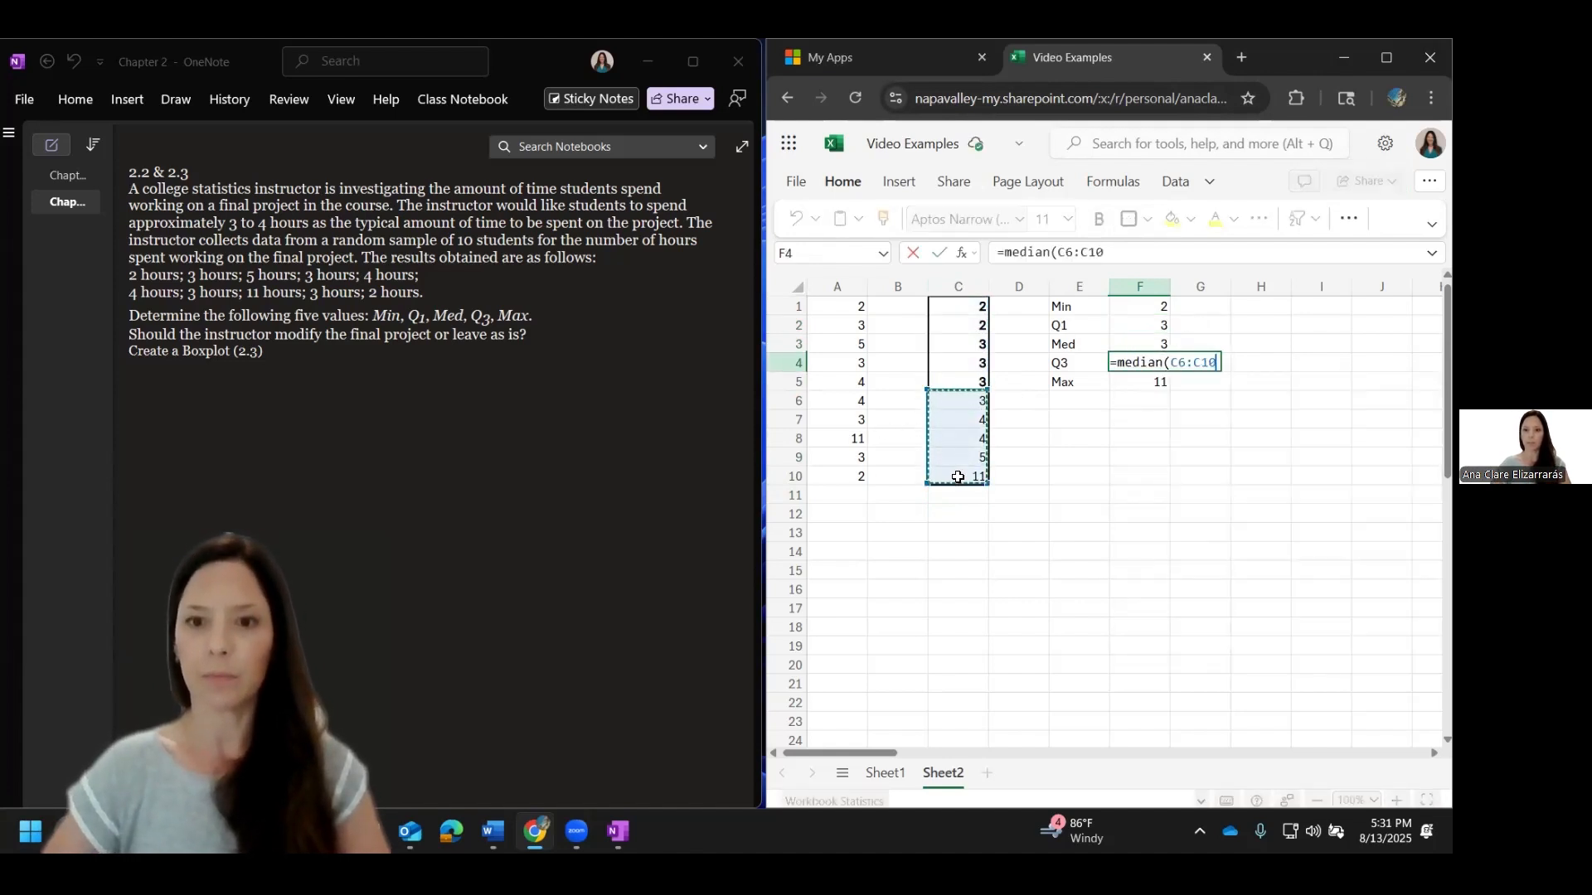
{"action": "key", "text": "Return"}
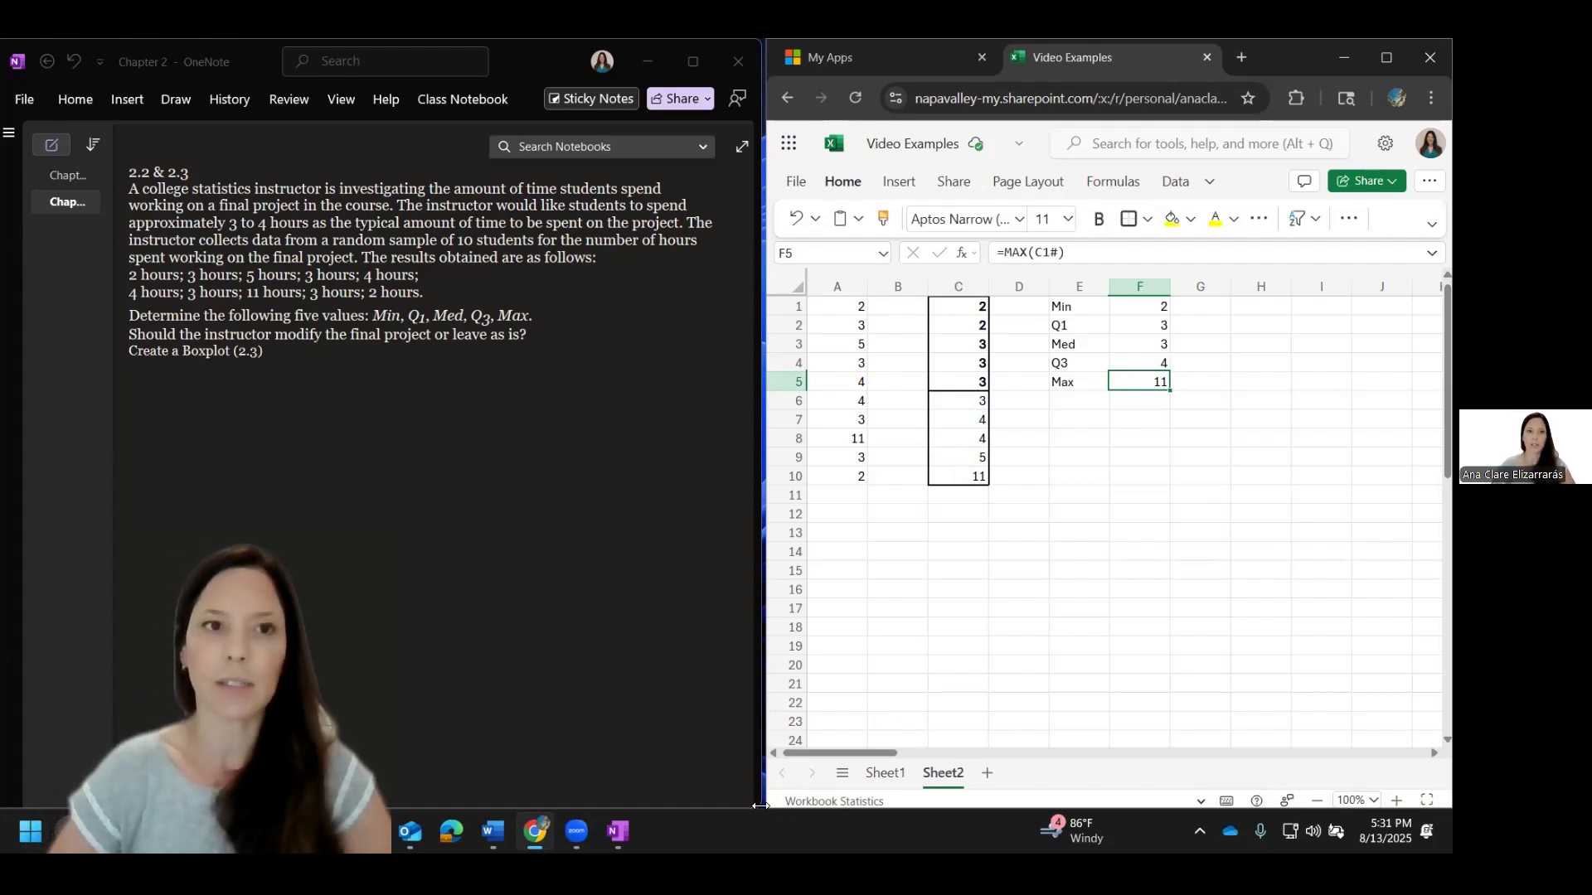
Step: Widen the spreadsheet window across the screen and enter the note "Creating a boxplot with even number of values" in cell B13
{"action": "left_click_drag", "start_coordinate": [759, 806], "coordinate": [22, 804]}
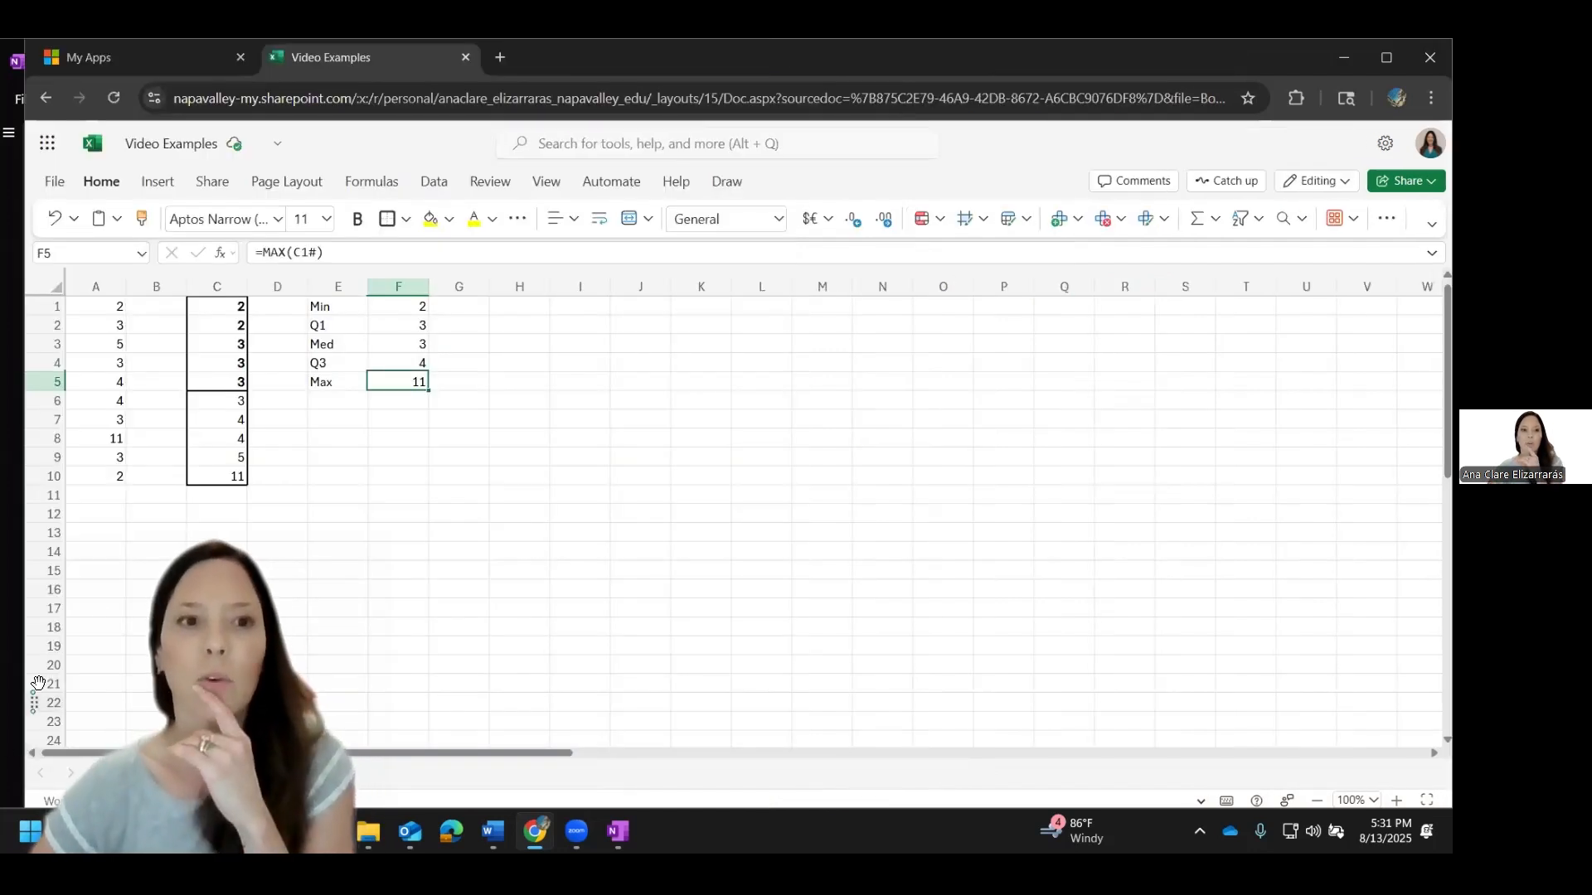
{"action": "left_click", "coordinate": [129, 526]}
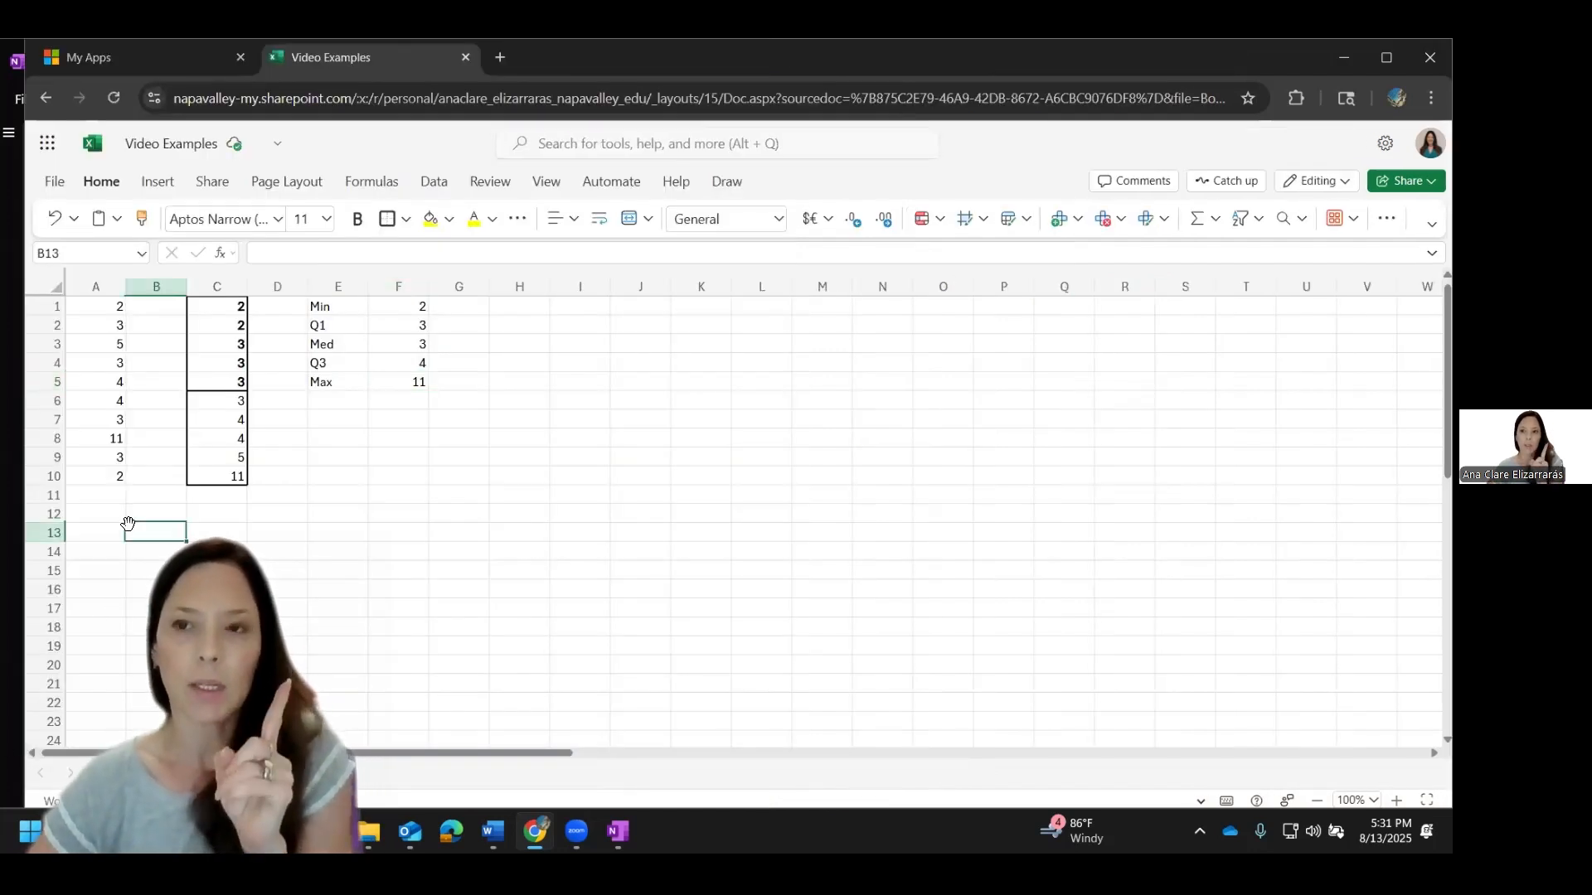
{"action": "type", "text": "Crea"}
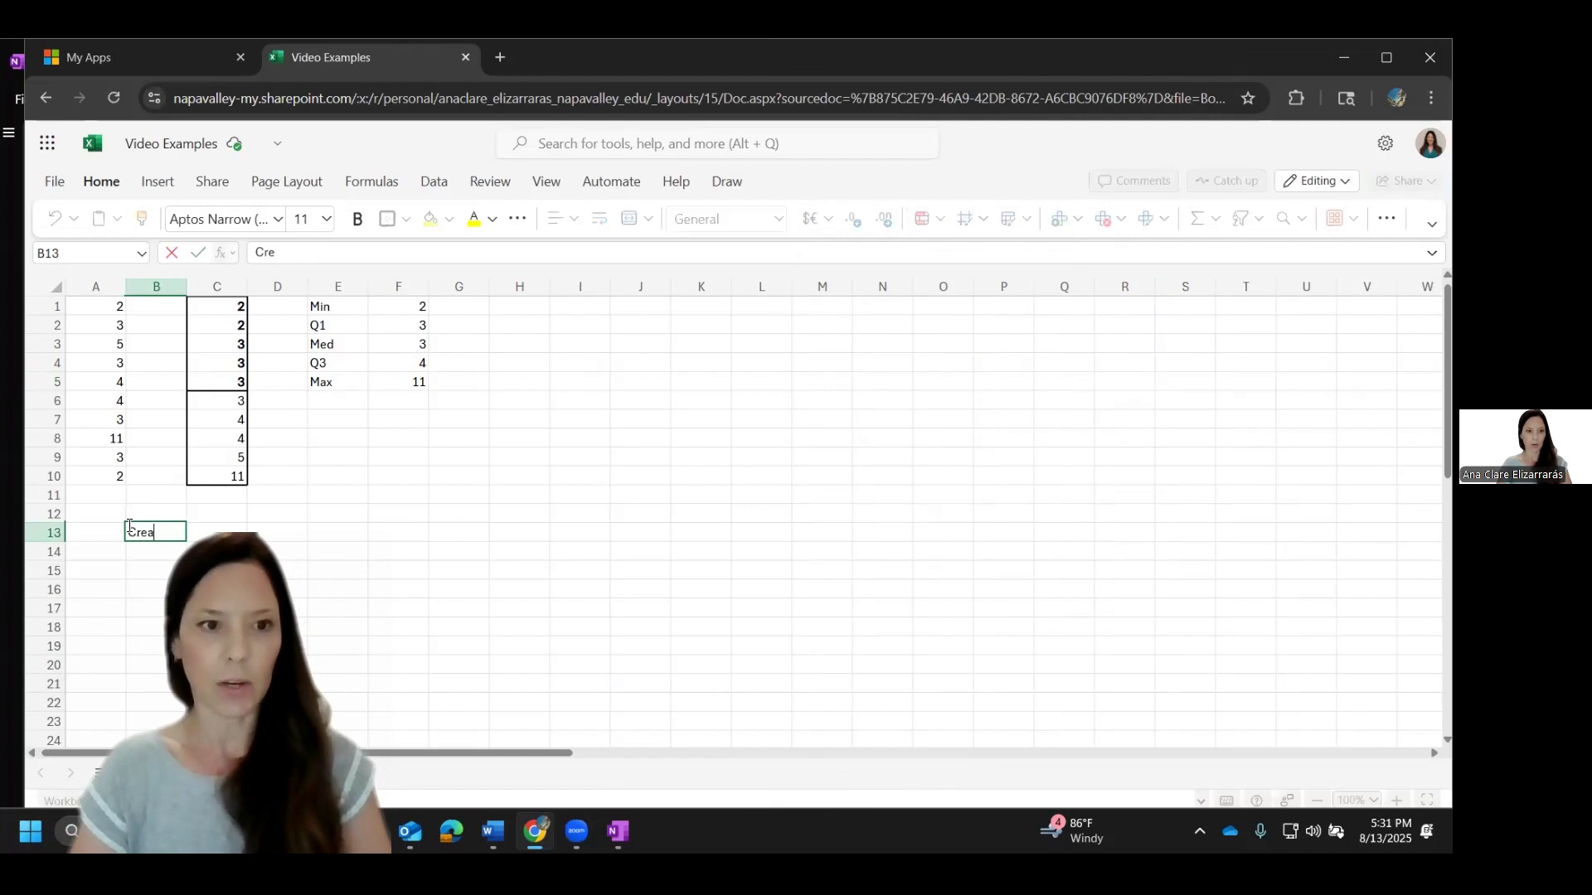
{"action": "type", "text": "ting a boxplot with even"}
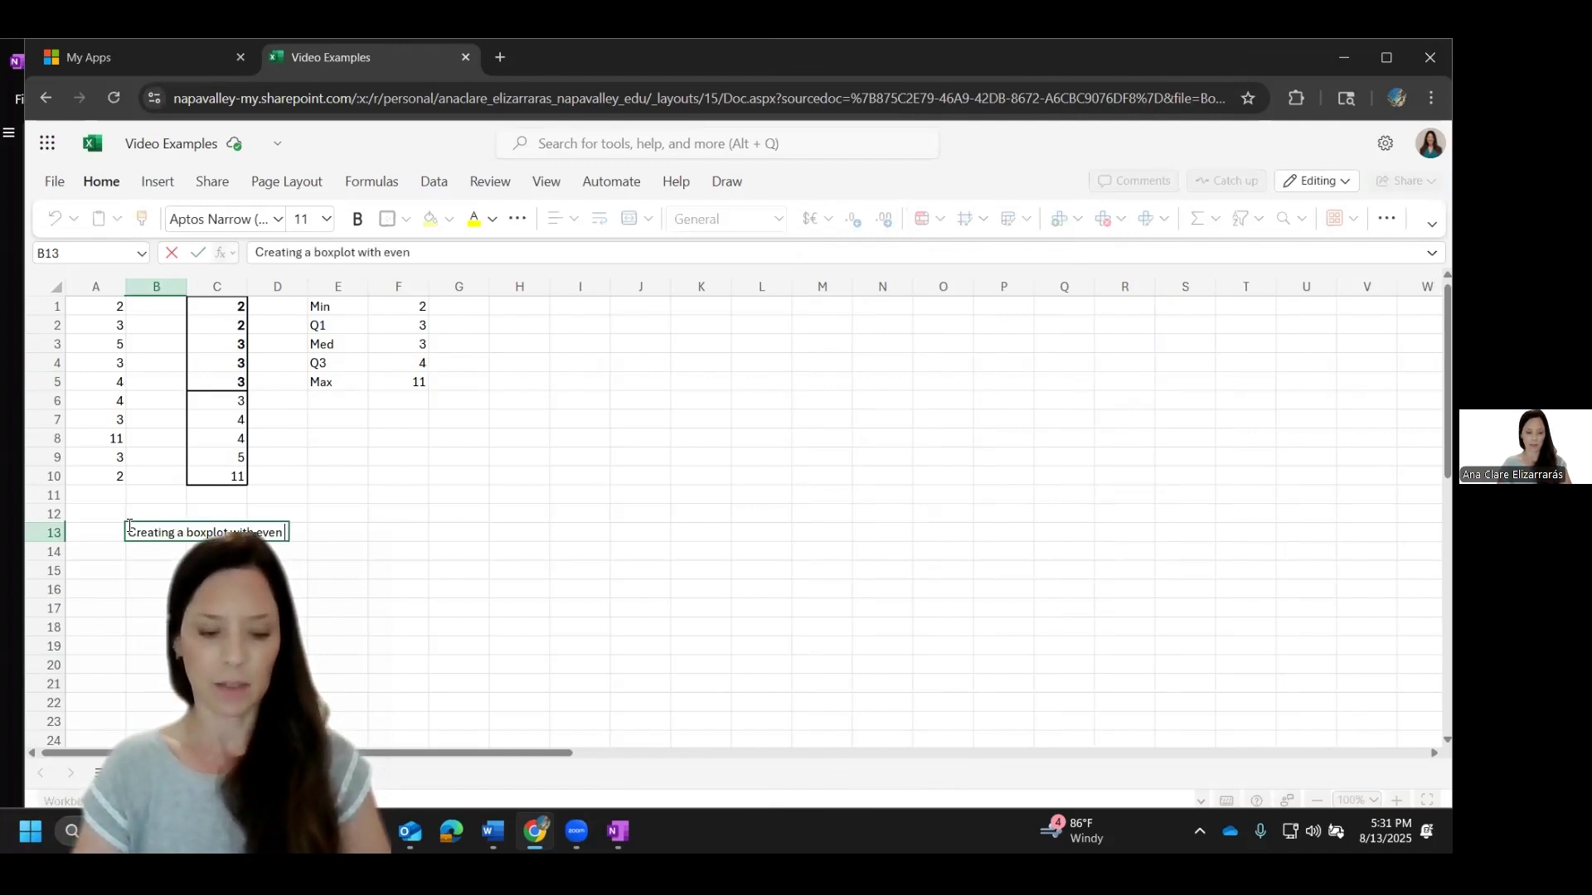
{"action": "type", "text": " number of values"}
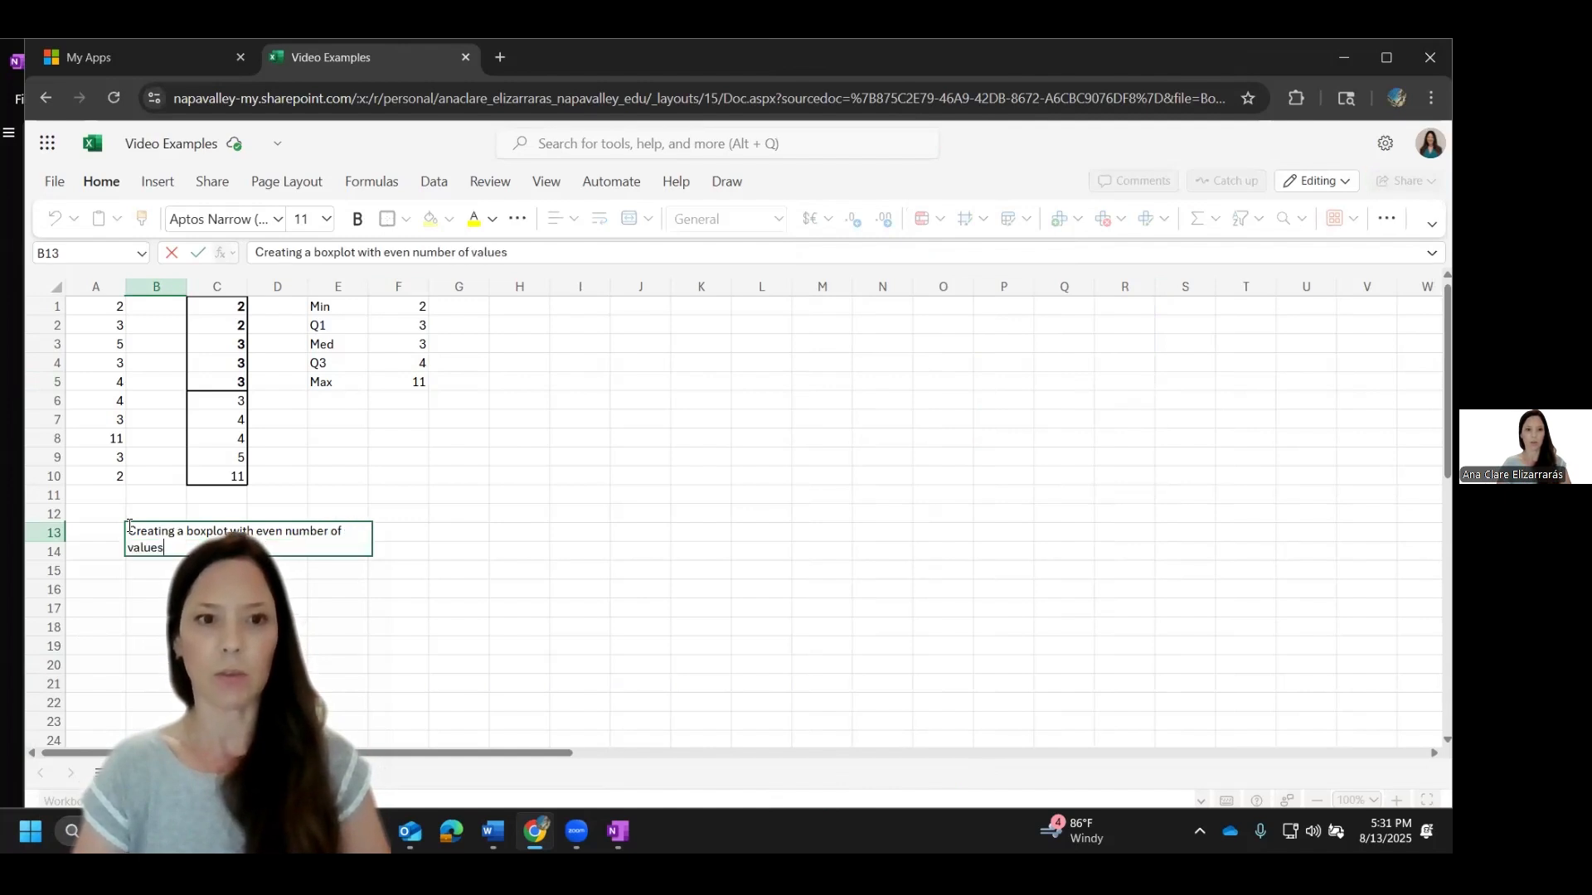
{"action": "key", "text": "Return"}
Step: Enter the second note, "Creating a boxplot with odd number of values", in cell B16
{"action": "key", "text": "Down"}
{"action": "key", "text": "Down"}
{"action": "type", "text": "Creating"}
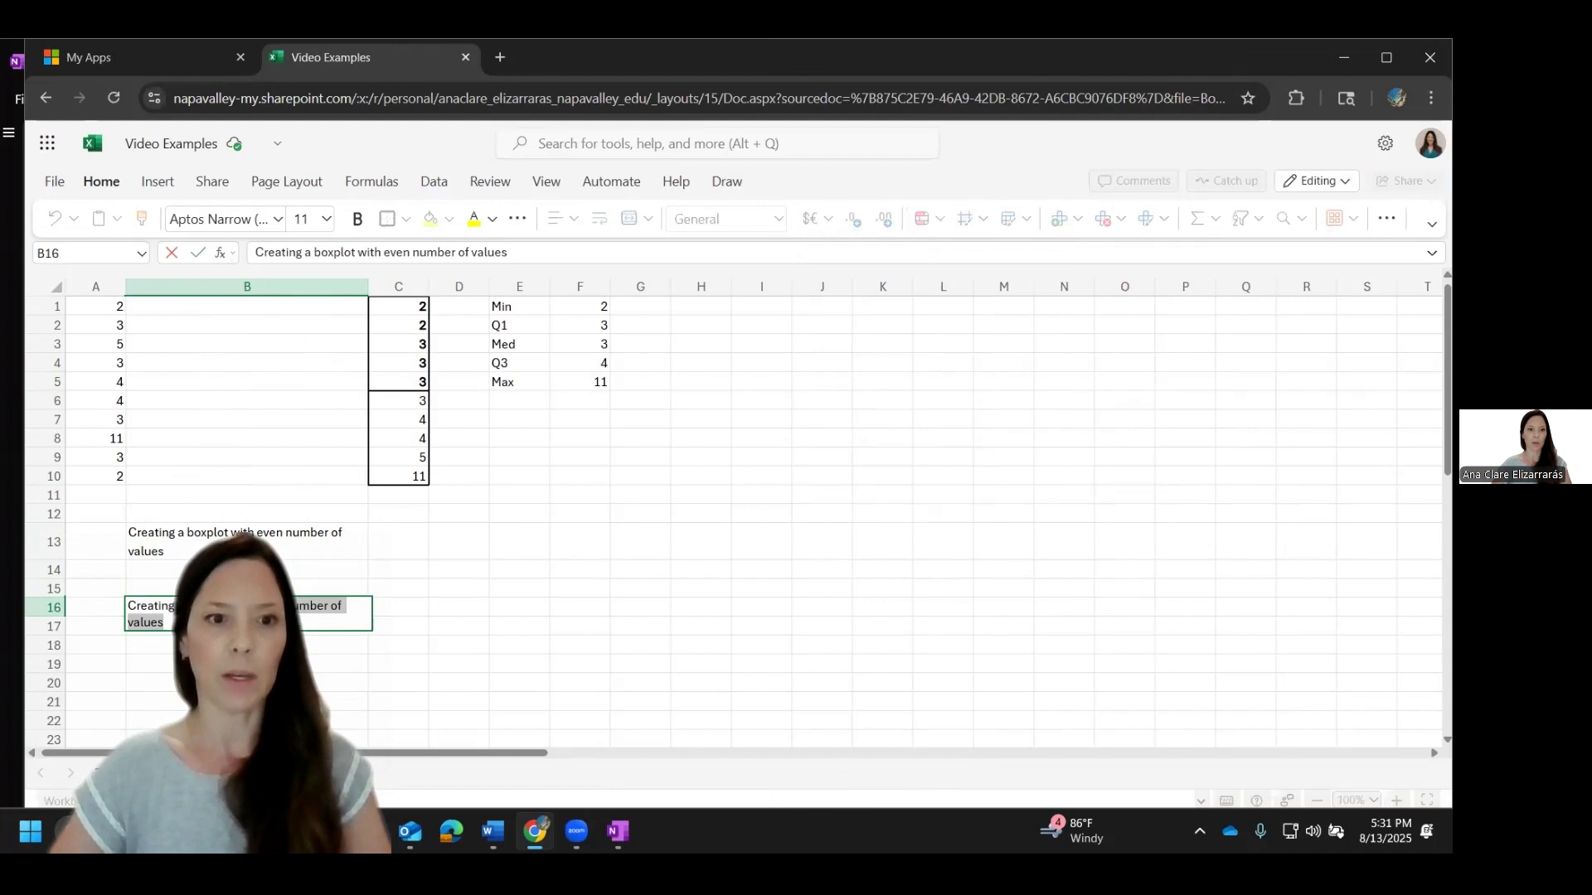
{"action": "key", "text": "Return"}
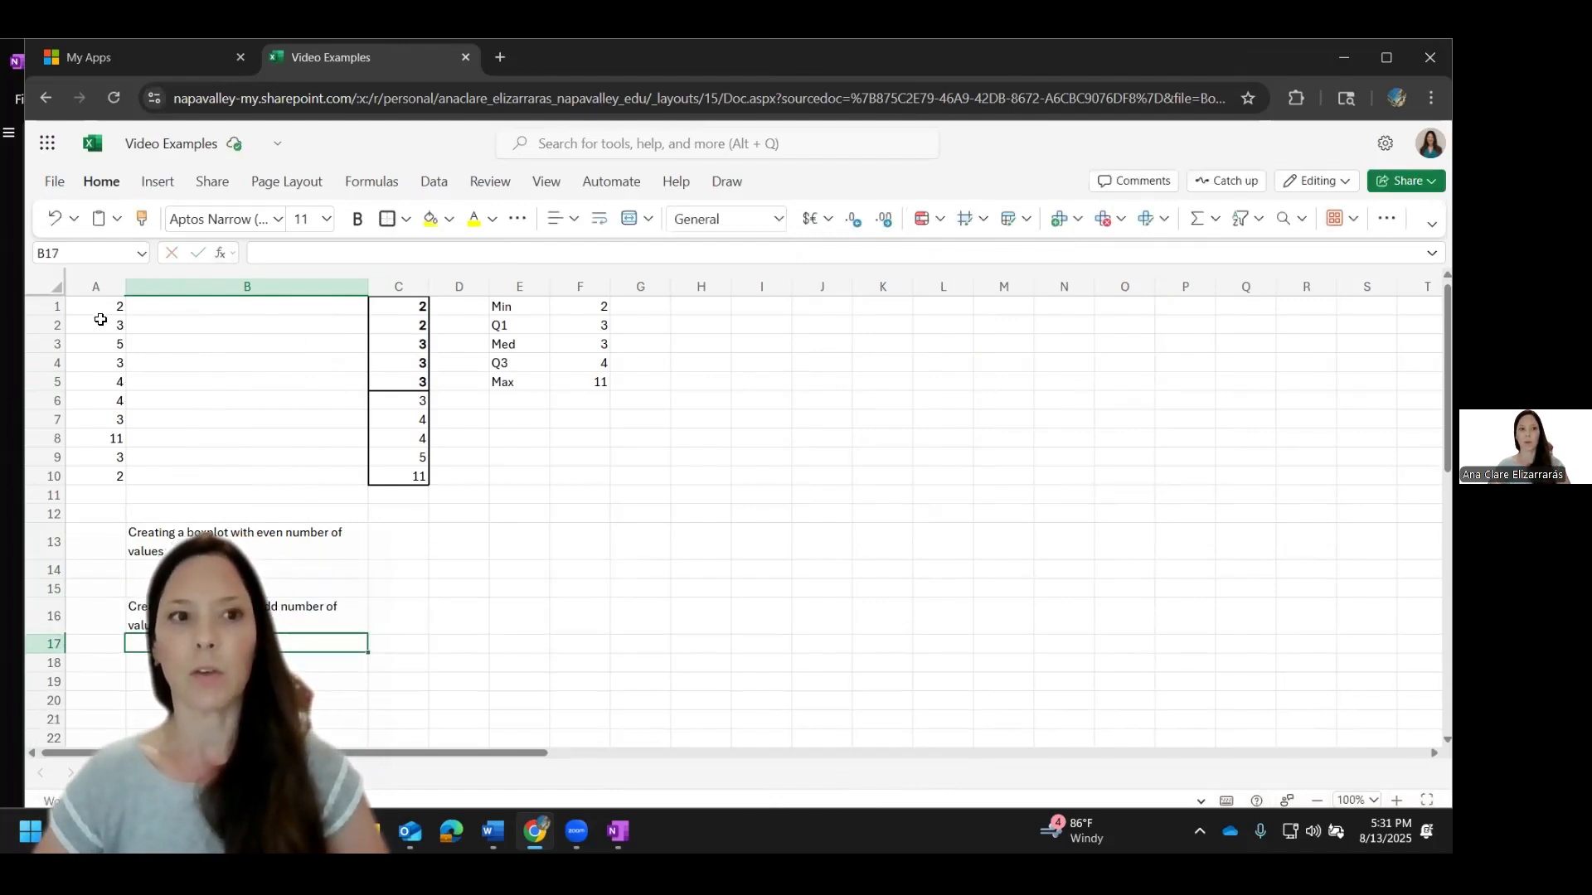
{"action": "left_click_drag", "start_coordinate": [87, 306], "coordinate": [84, 471]}
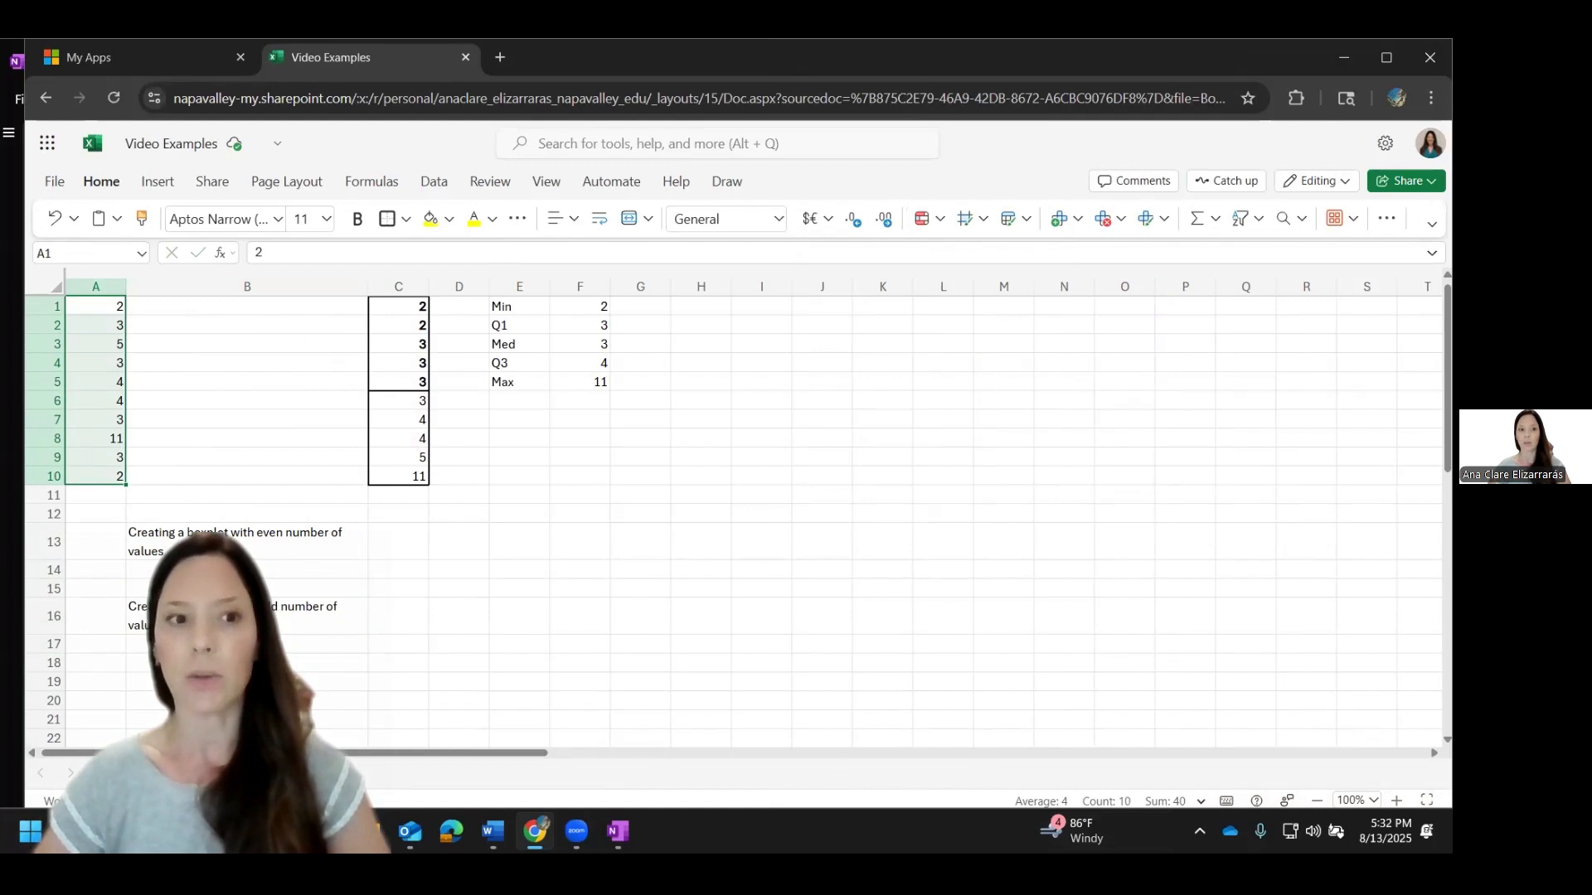
{"action": "left_click", "coordinate": [246, 541]}
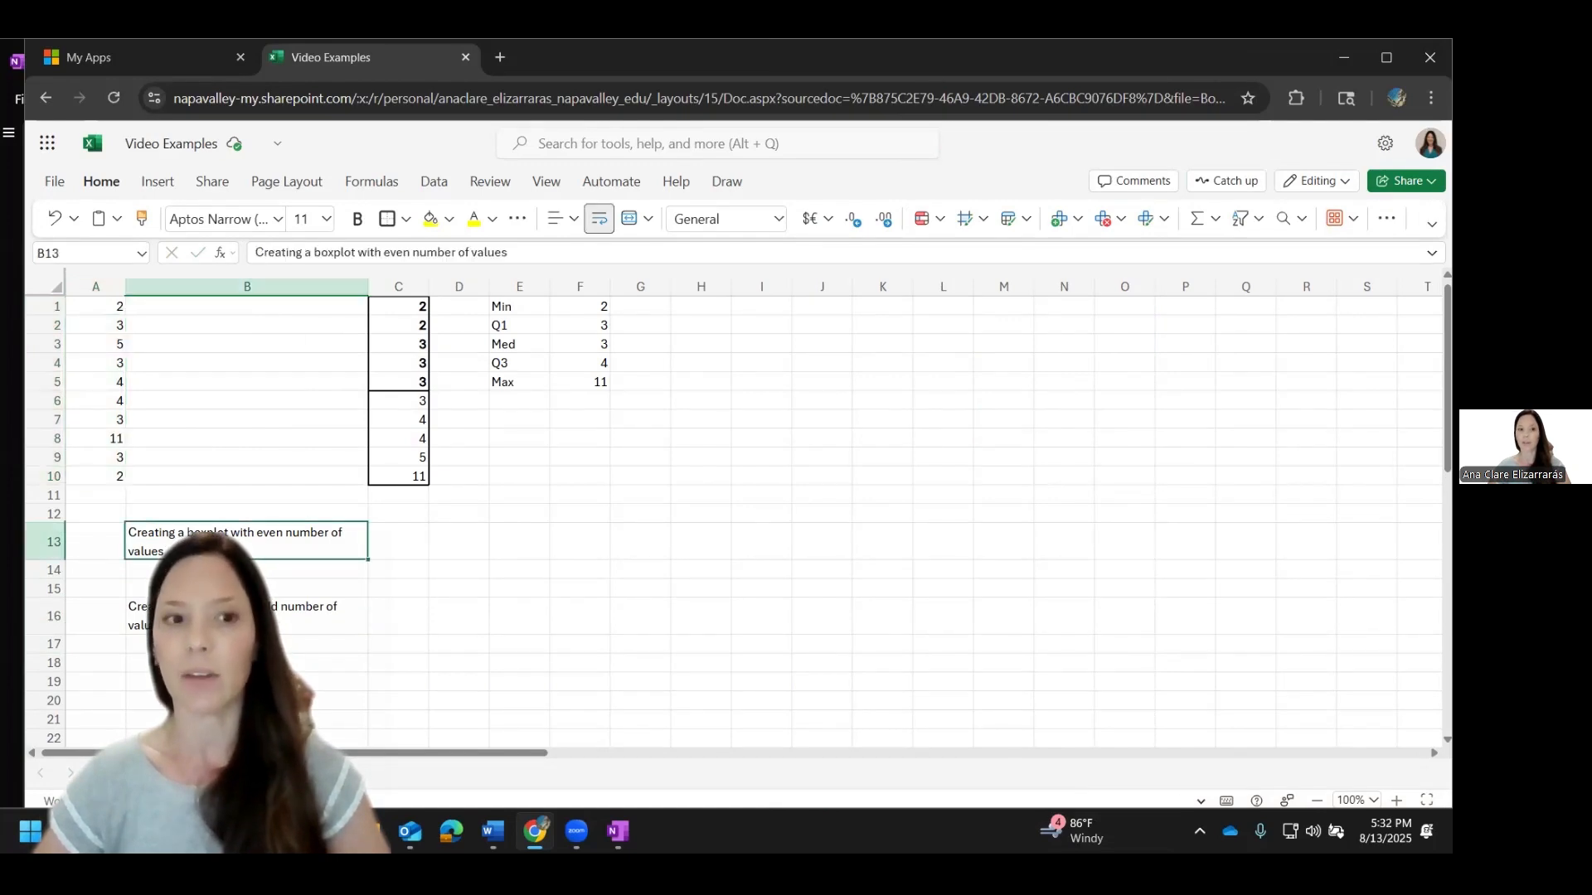
{"action": "left_click", "coordinate": [246, 616]}
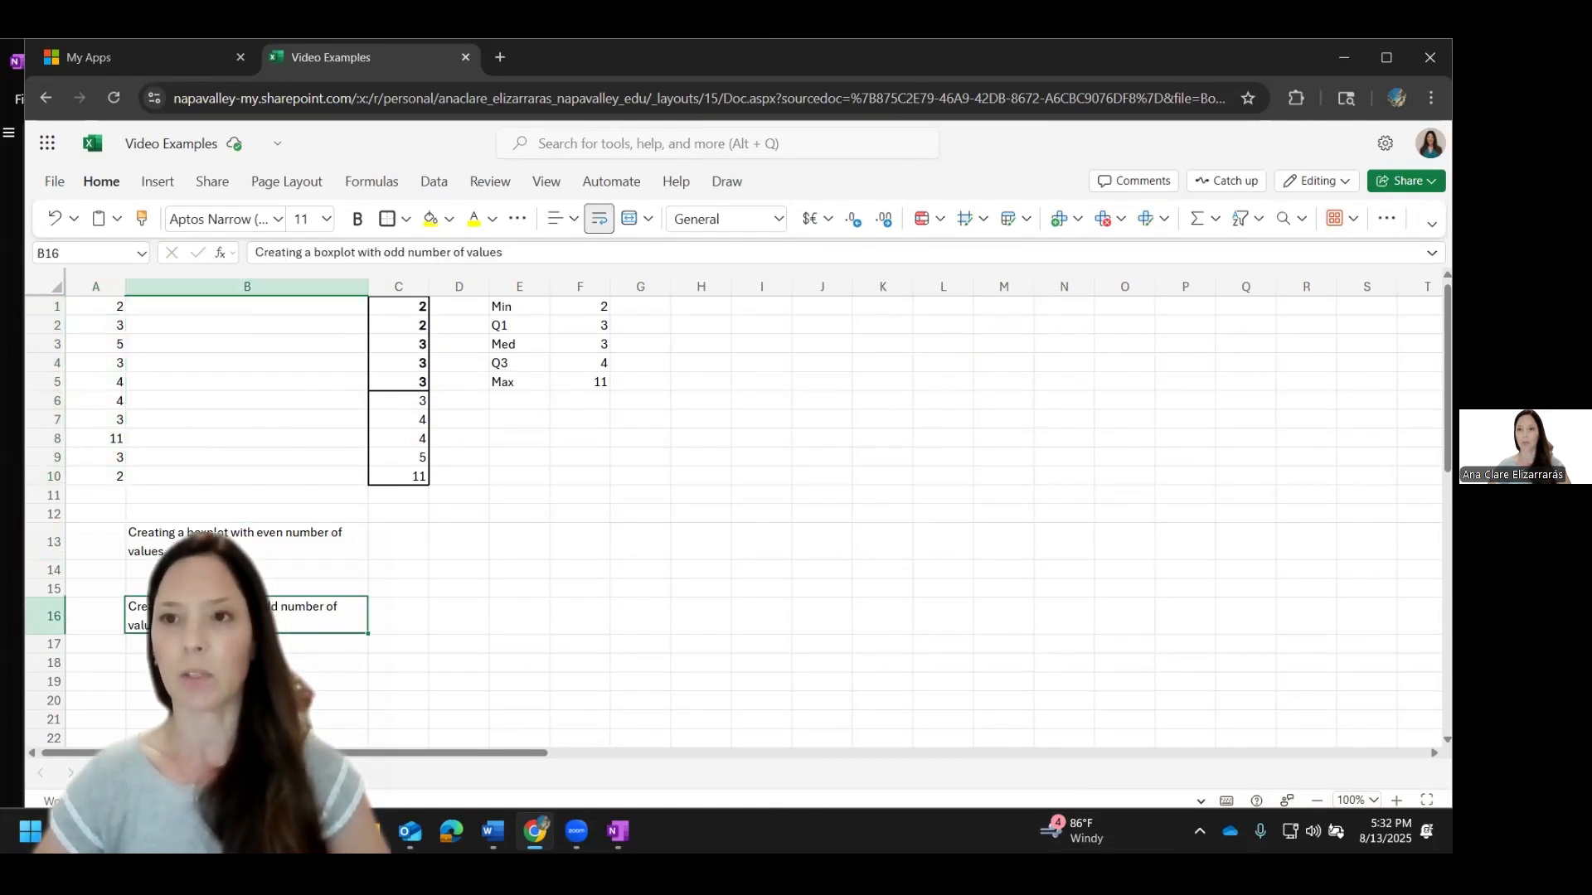
Step: Insert a Box and Whisker chart into the sheet
{"action": "left_click", "coordinate": [158, 180]}
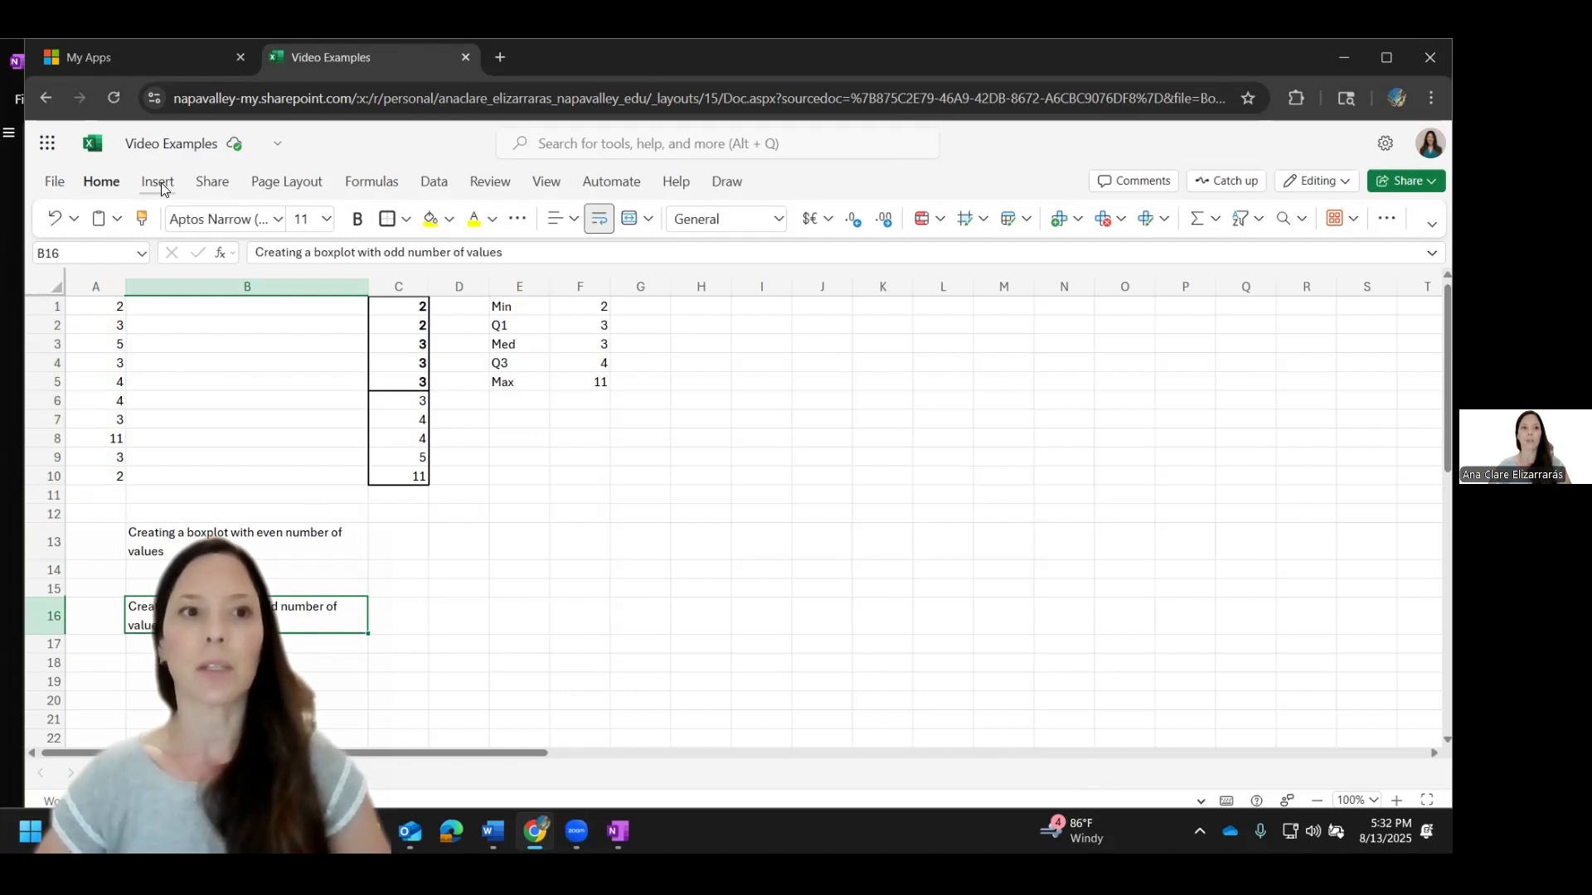
{"action": "left_click", "coordinate": [1049, 226]}
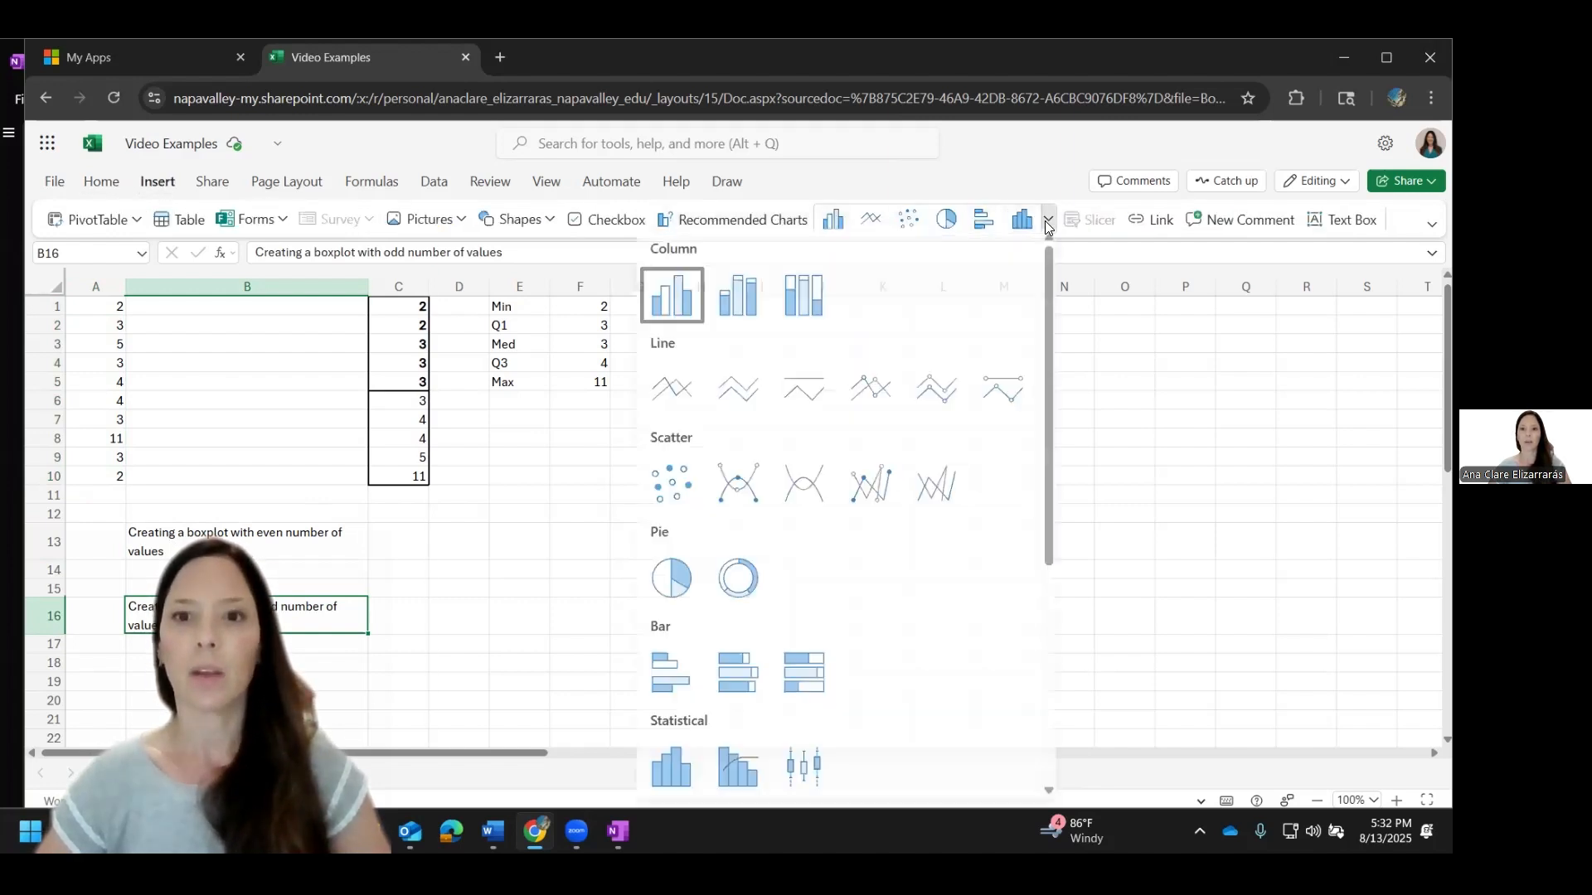
{"action": "scroll", "coordinate": [705, 575], "scroll_direction": "down", "scroll_amount": 3}
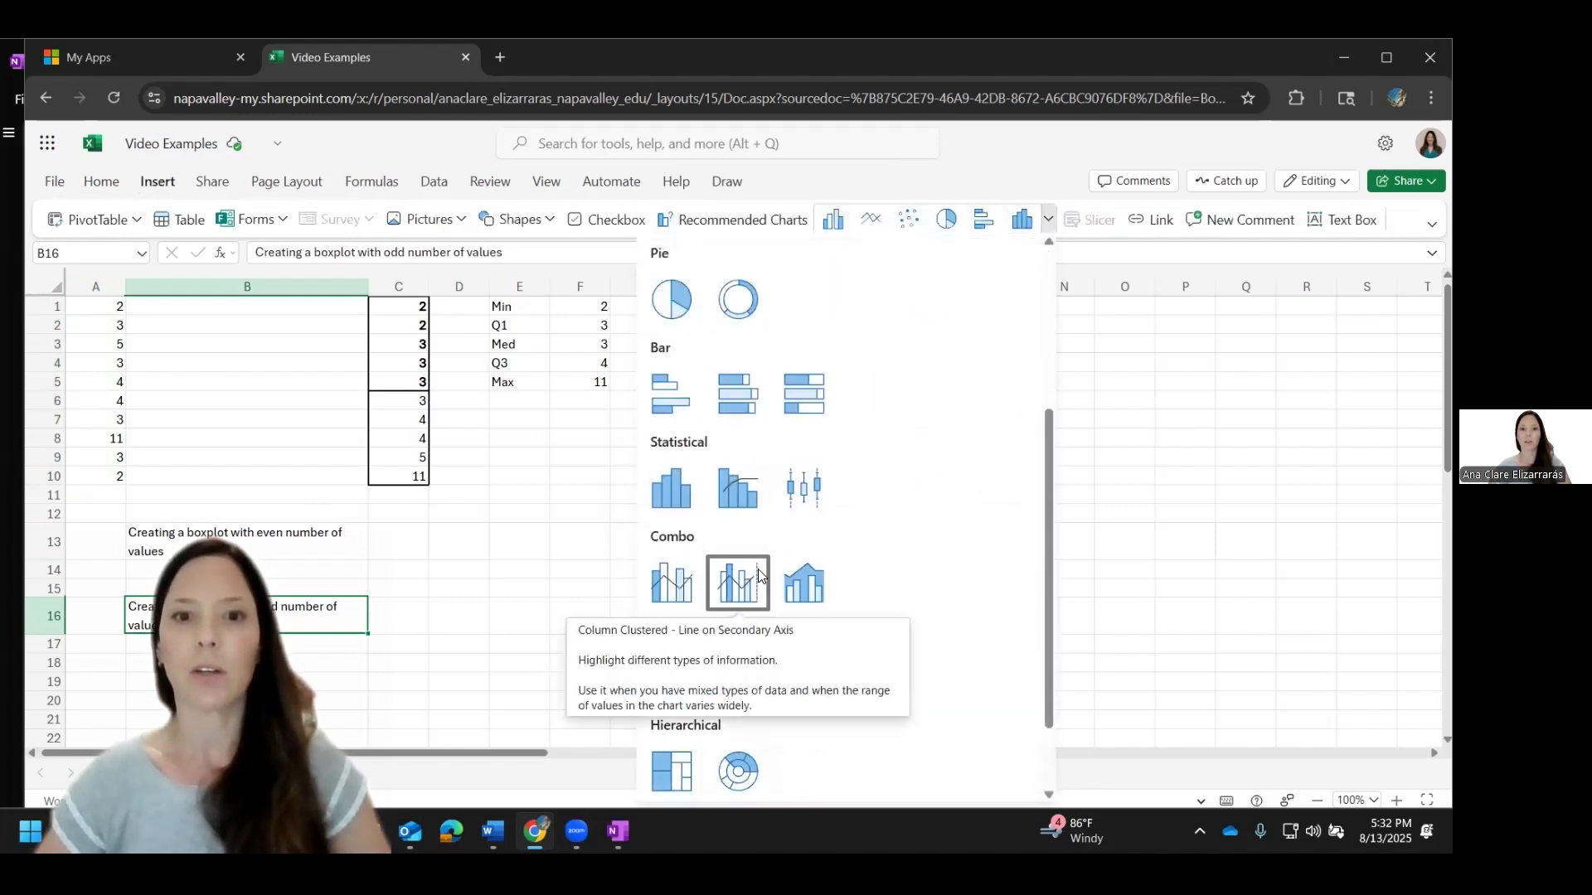
{"action": "left_click", "coordinate": [815, 490]}
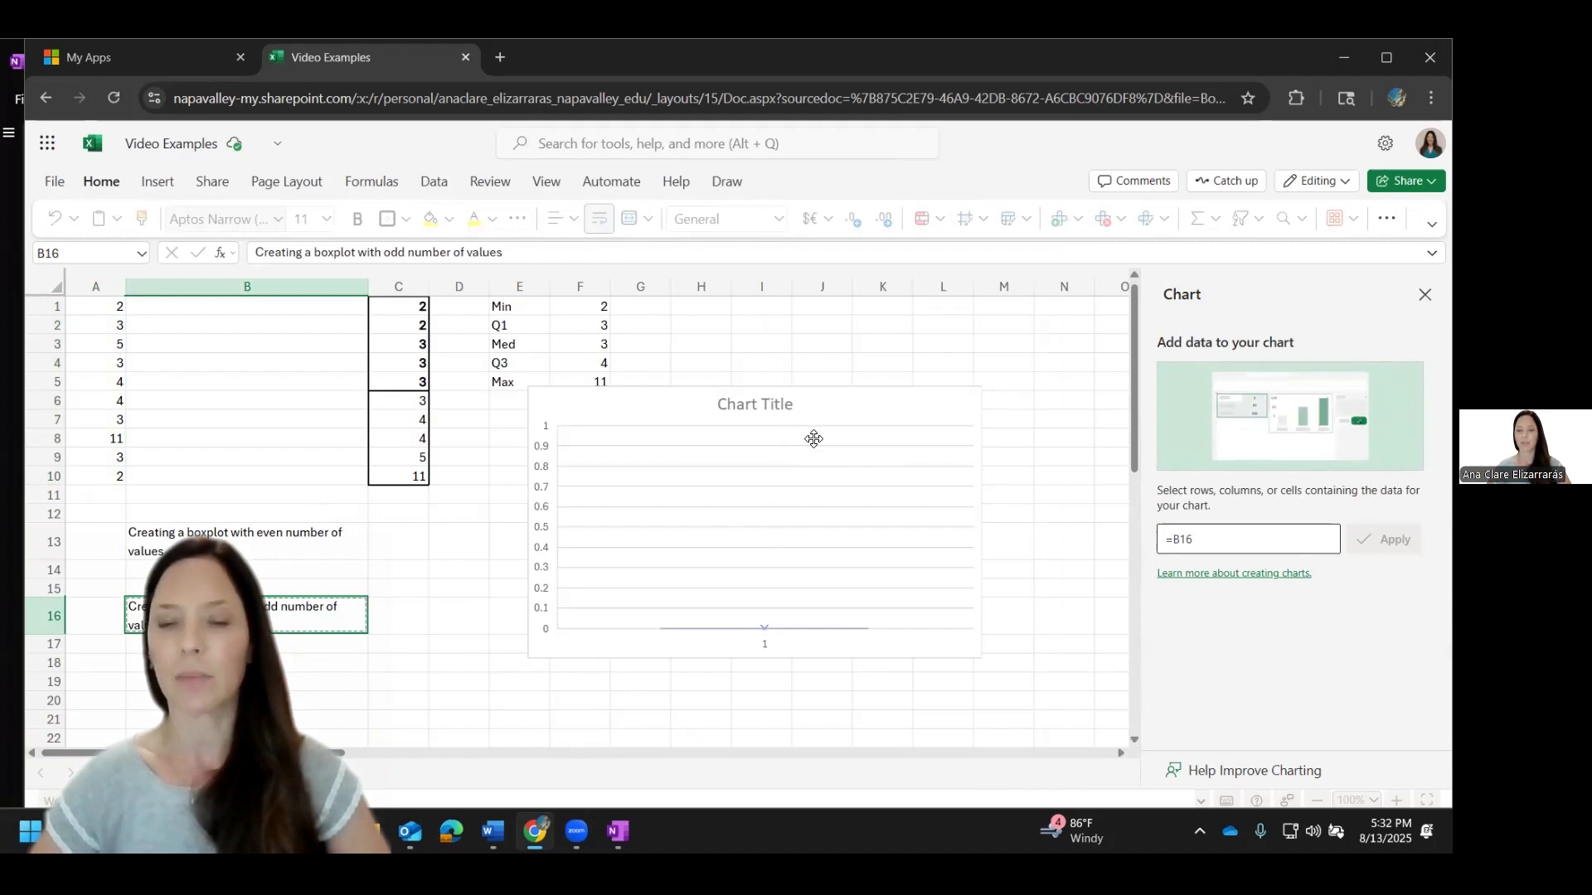
Step: Set the new chart's data range to A1:A10 and apply it
{"action": "left_click", "coordinate": [1218, 539]}
{"action": "key", "text": "BackSpace"}
{"action": "key", "text": "BackSpace"}
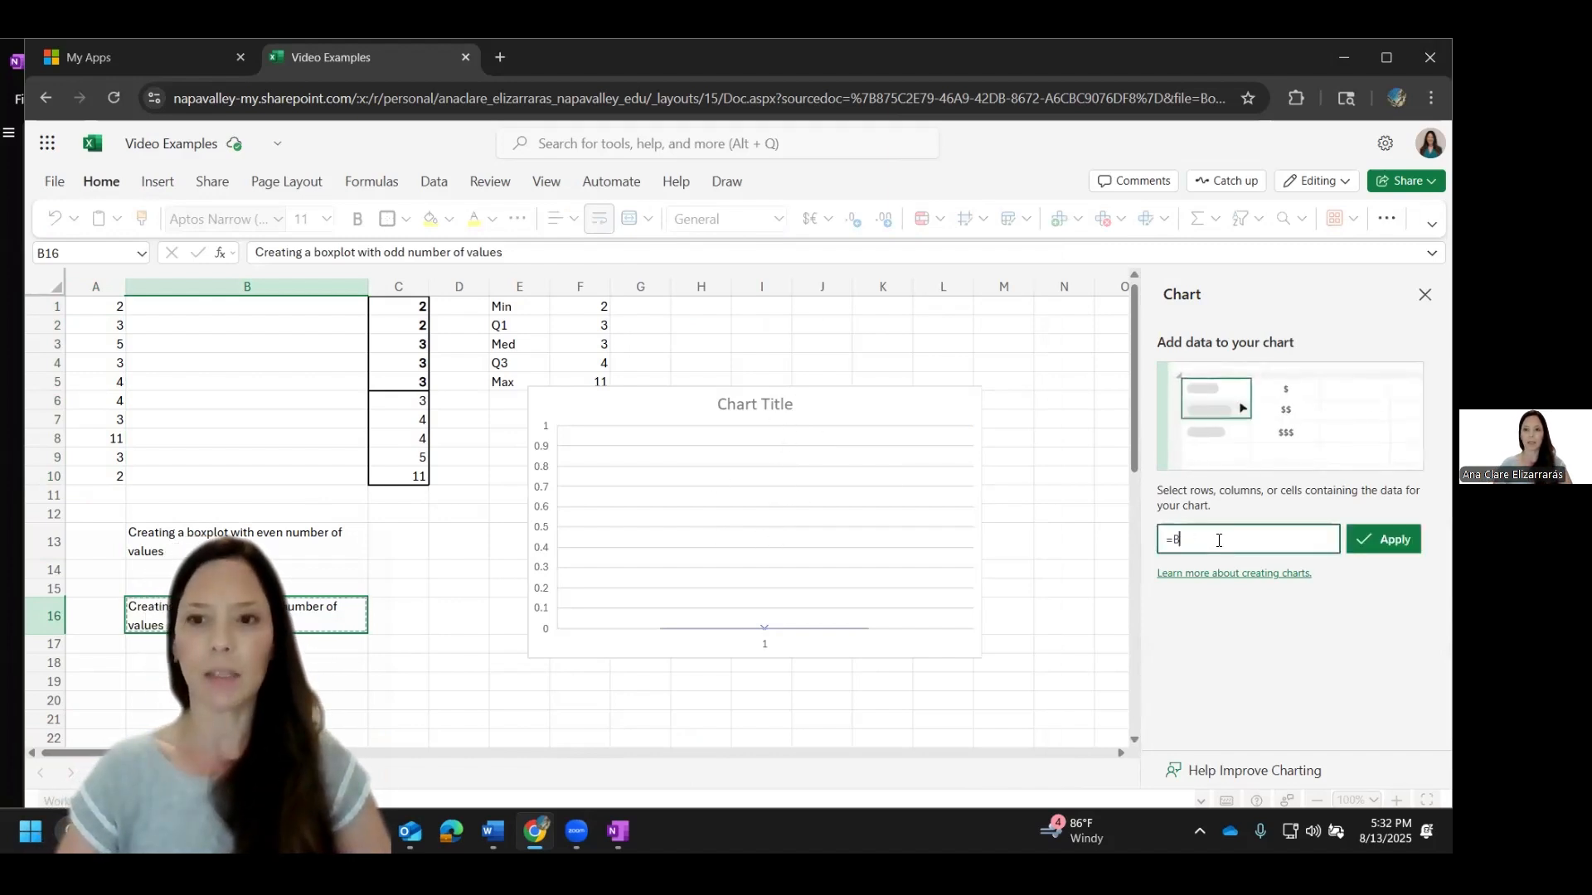
{"action": "key", "text": "BackSpace"}
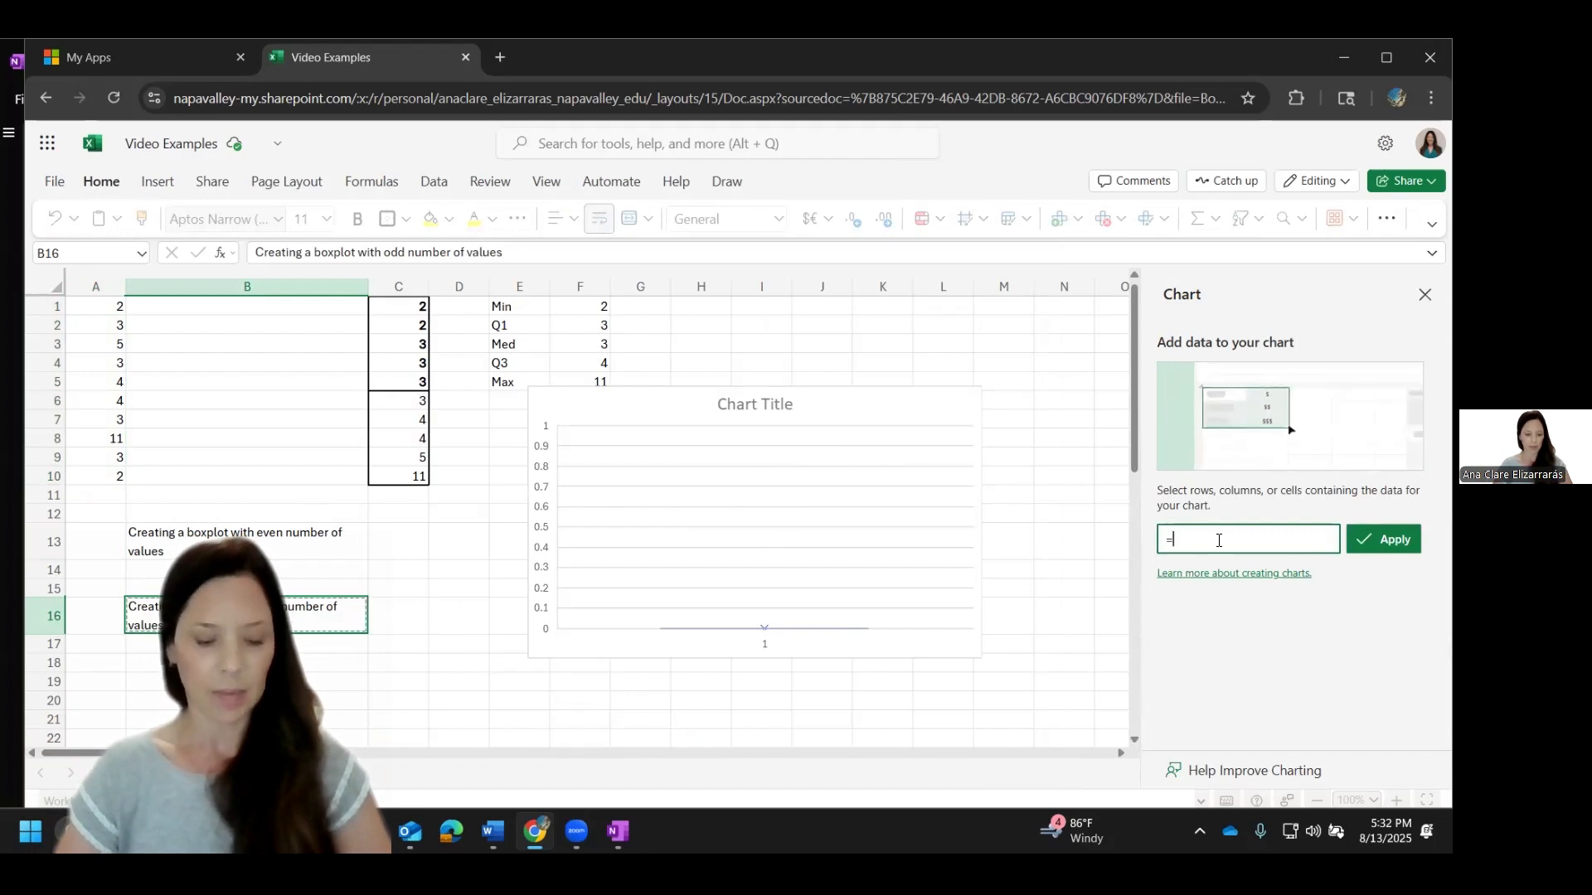
{"action": "type", "text": "A1:a"}
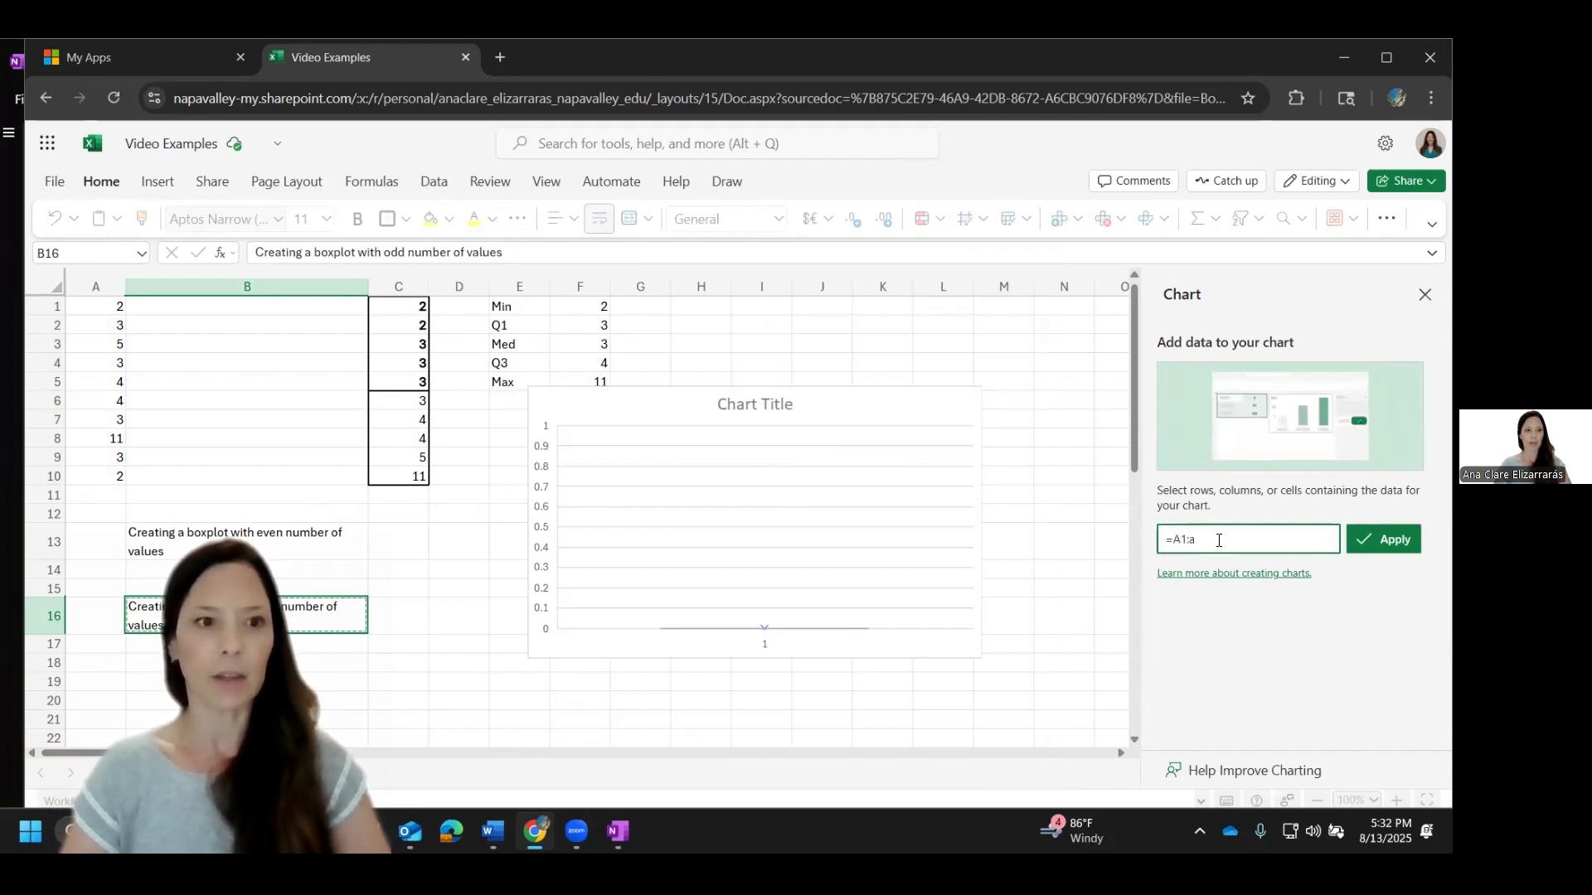
{"action": "type", "text": "10"}
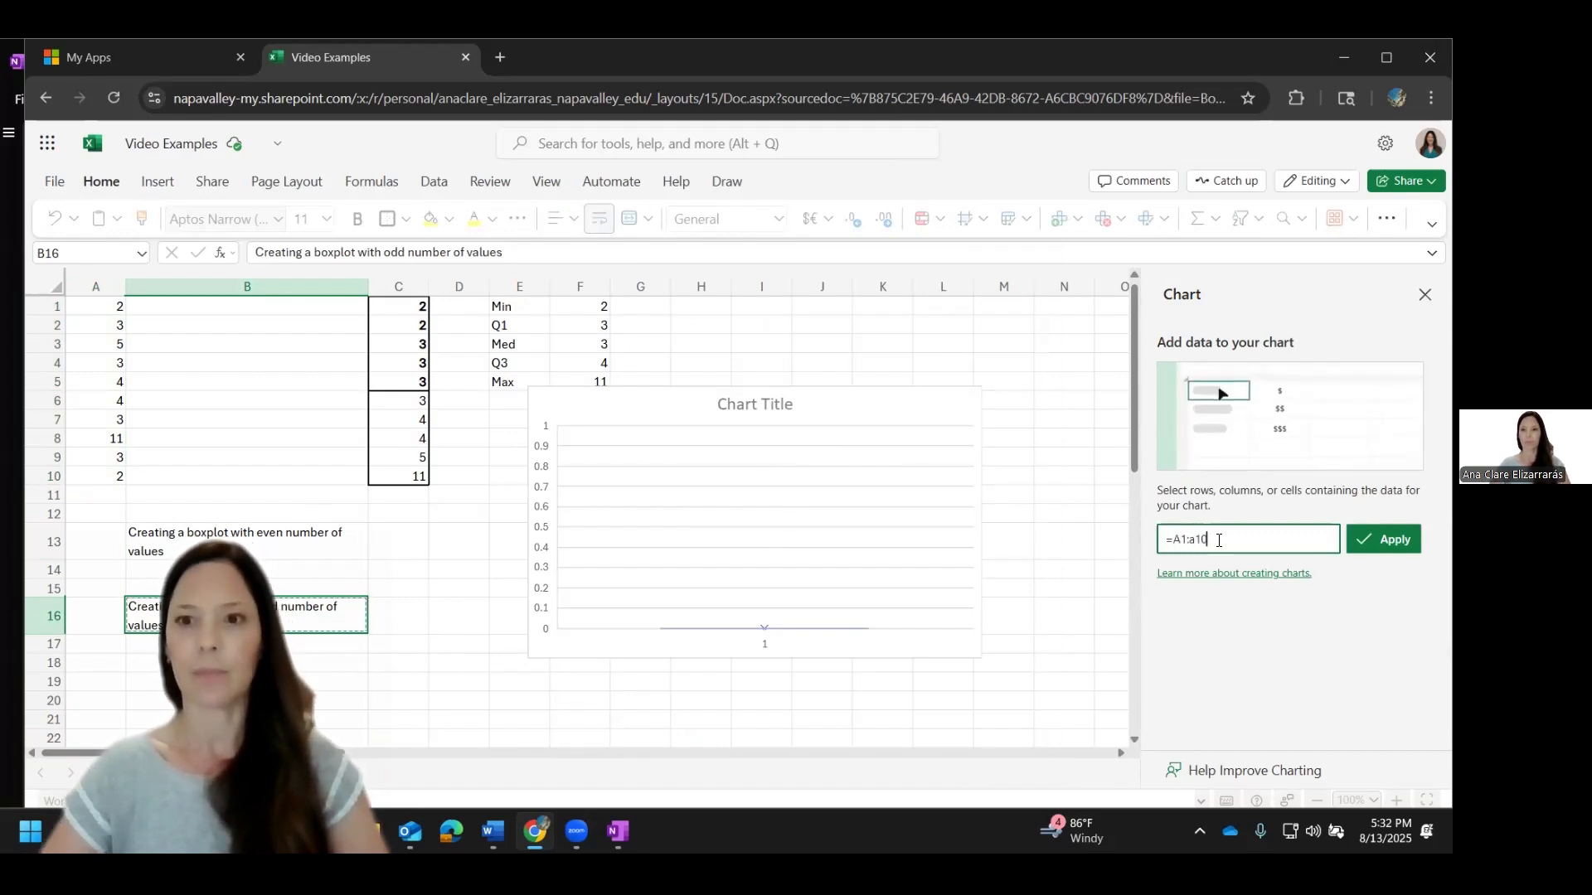
{"action": "left_click", "coordinate": [1358, 553]}
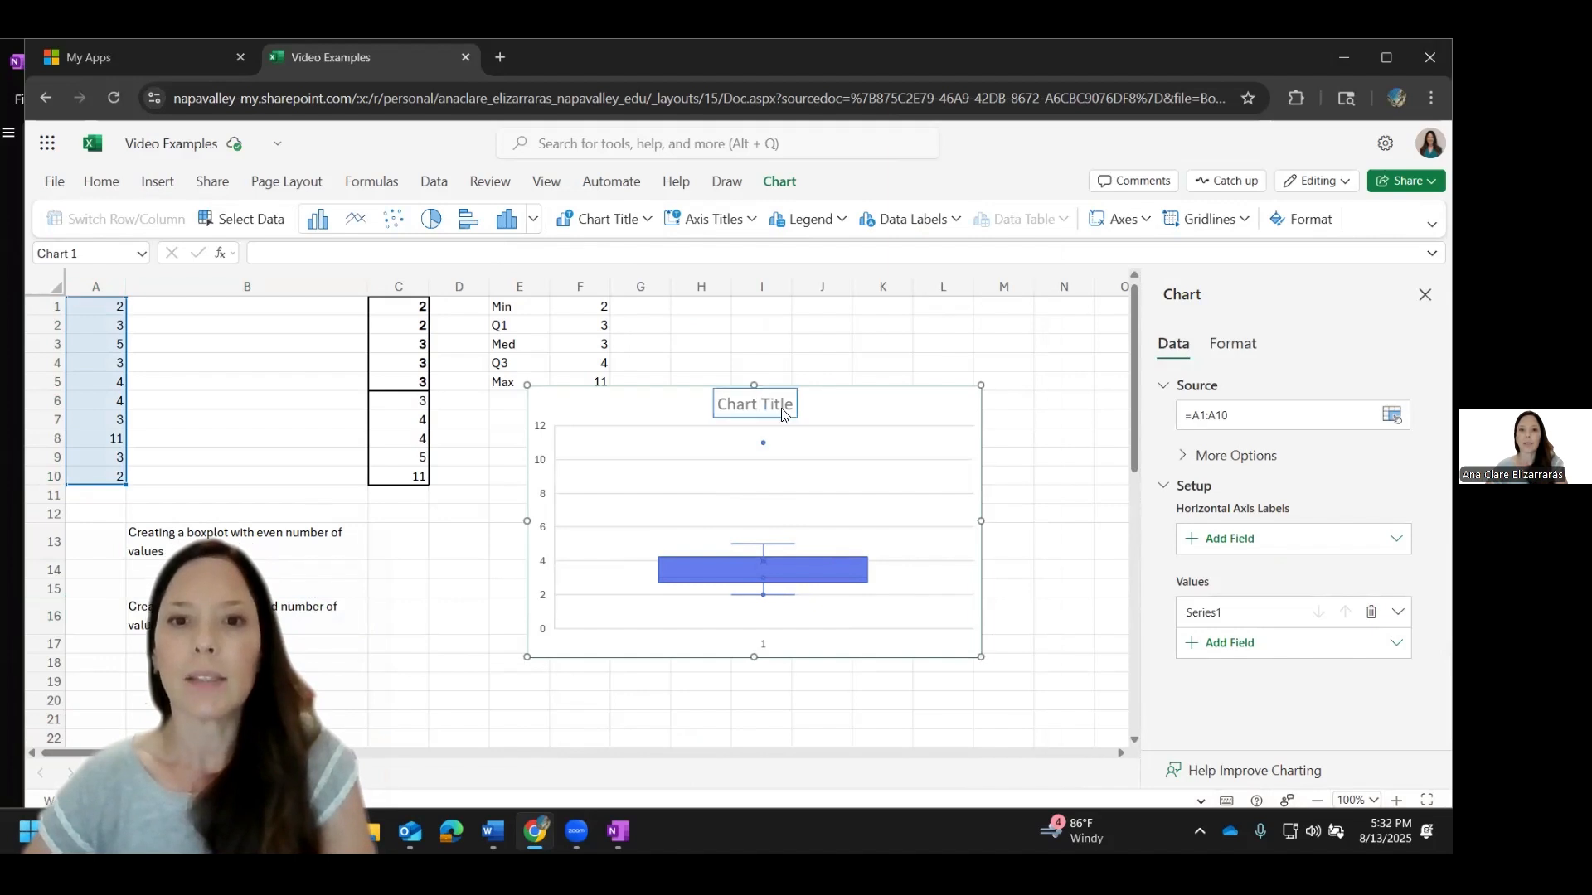
Step: Move the boxplot clear of the five-number summary and title it "Number of Hours Spent on Project"
{"action": "left_click_drag", "start_coordinate": [815, 406], "coordinate": [923, 349]}
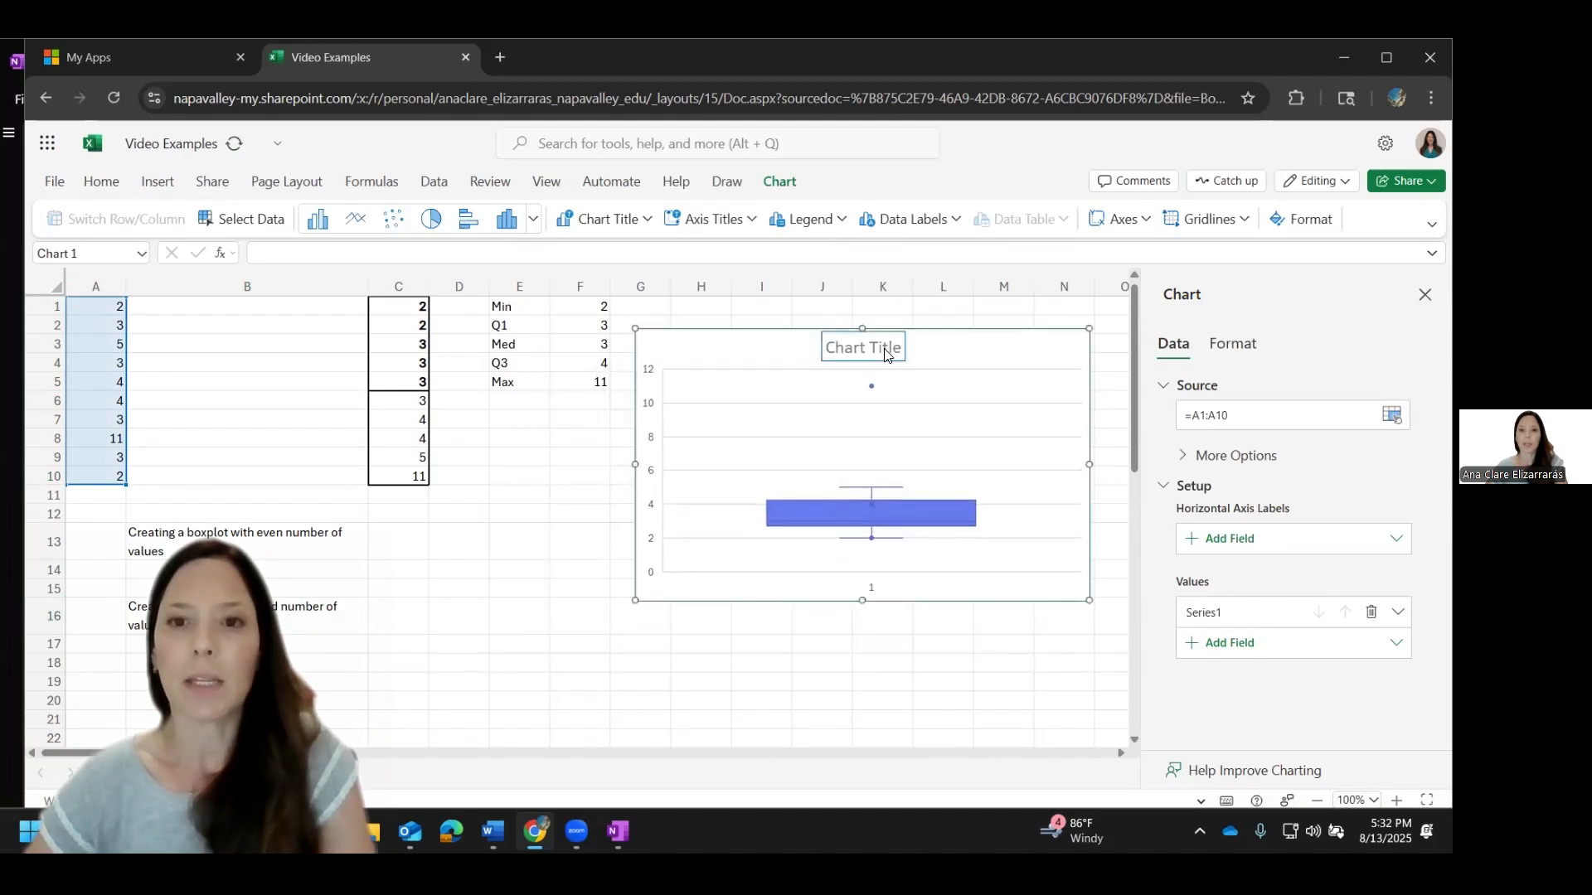
{"action": "right_click", "coordinate": [885, 354]}
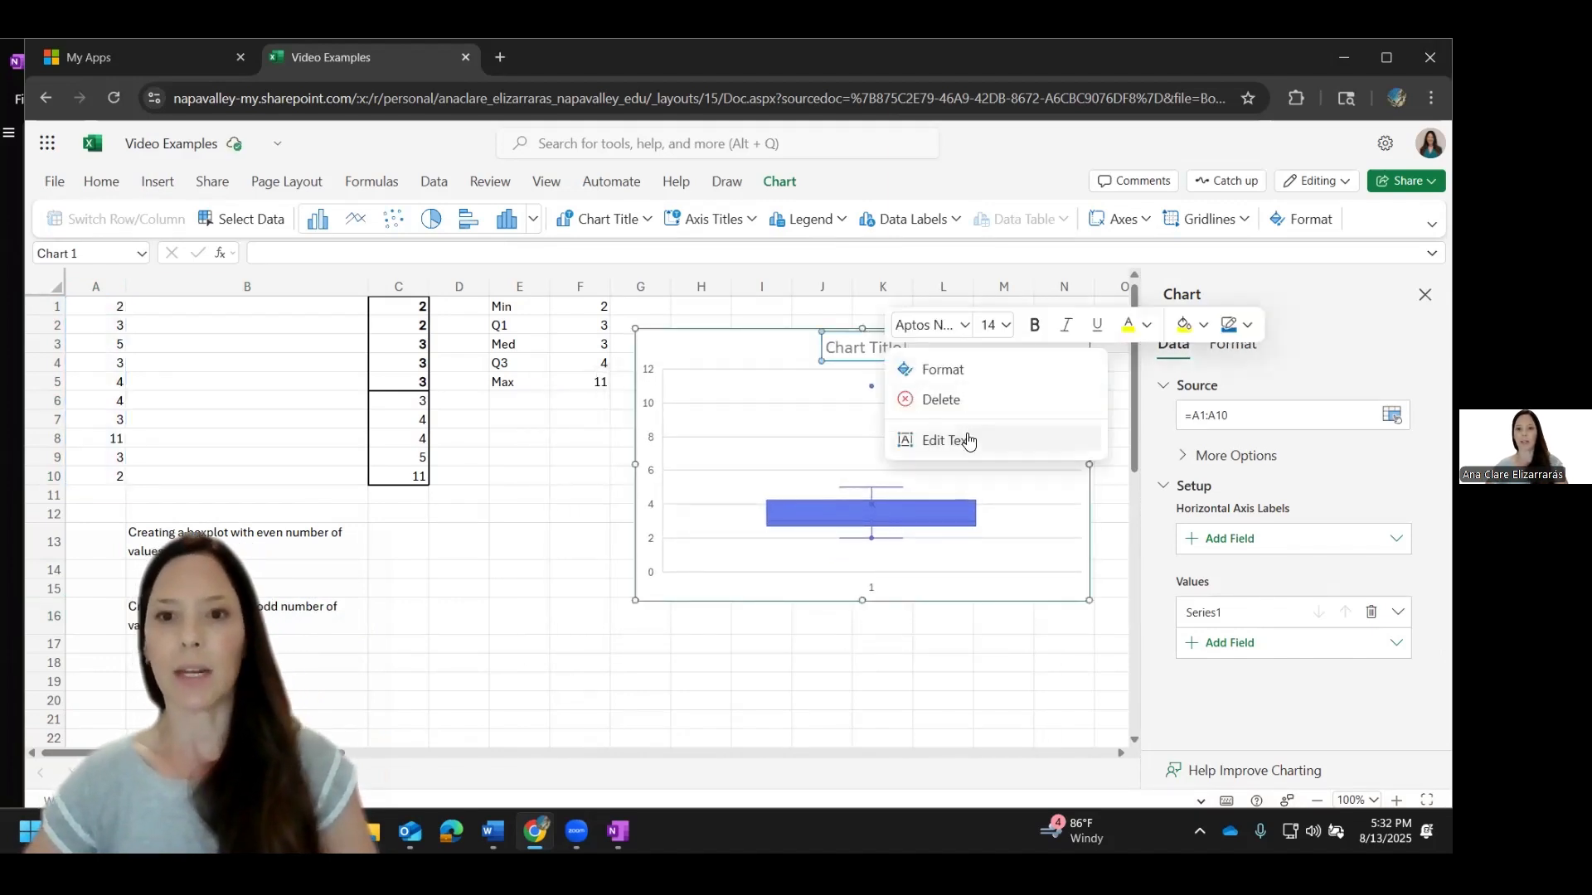
{"action": "left_click", "coordinate": [962, 442]}
{"action": "type", "text": "N"}
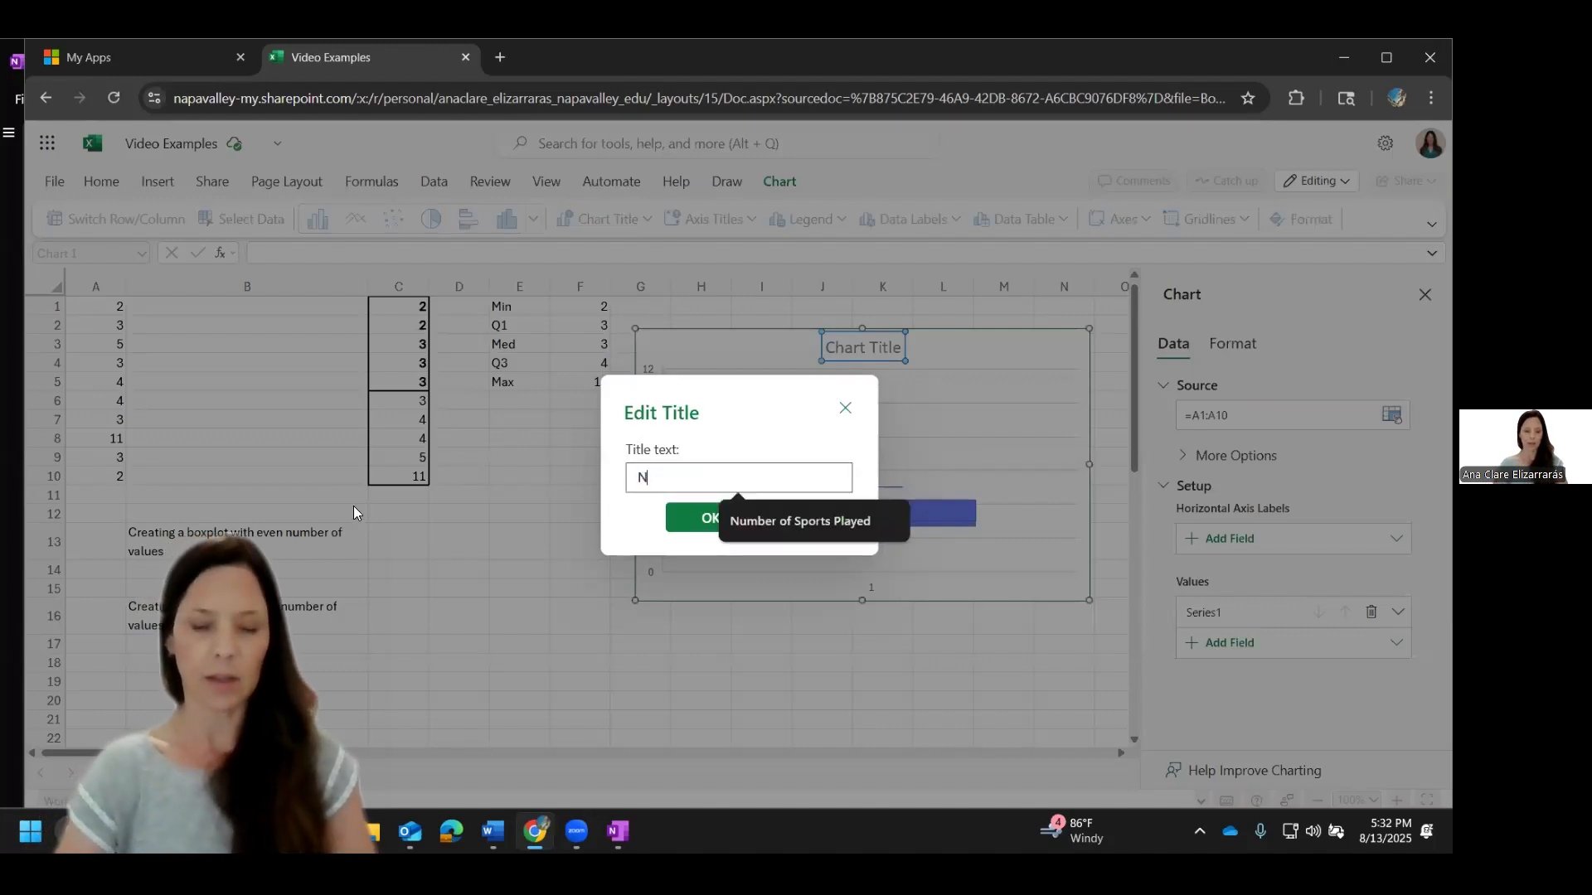
{"action": "type", "text": "umber of "}
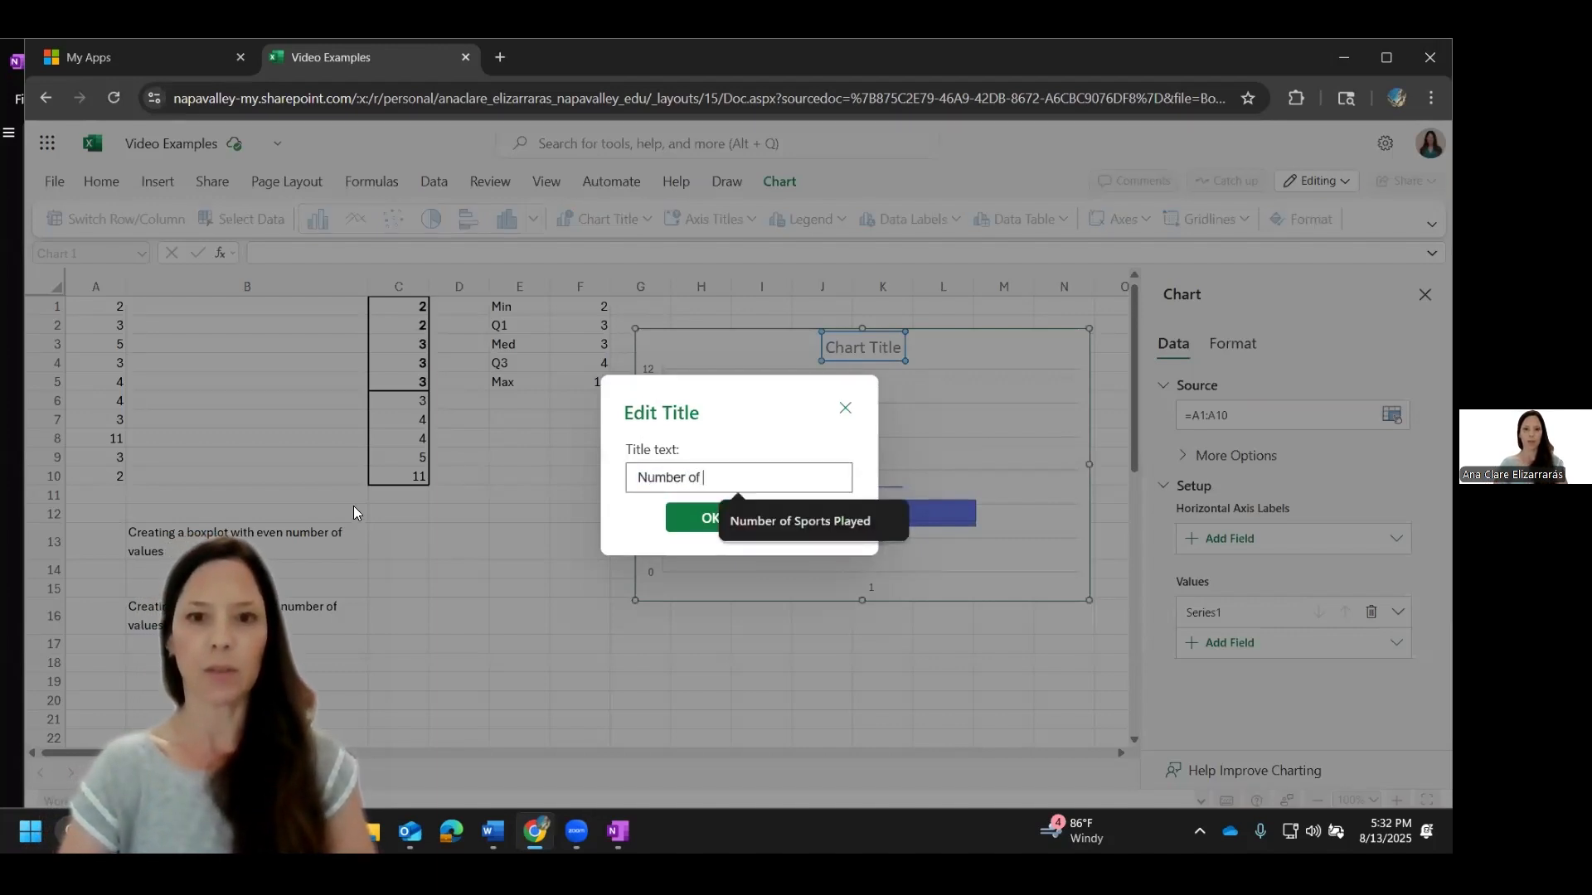
{"action": "type", "text": "Hours Spent of"}
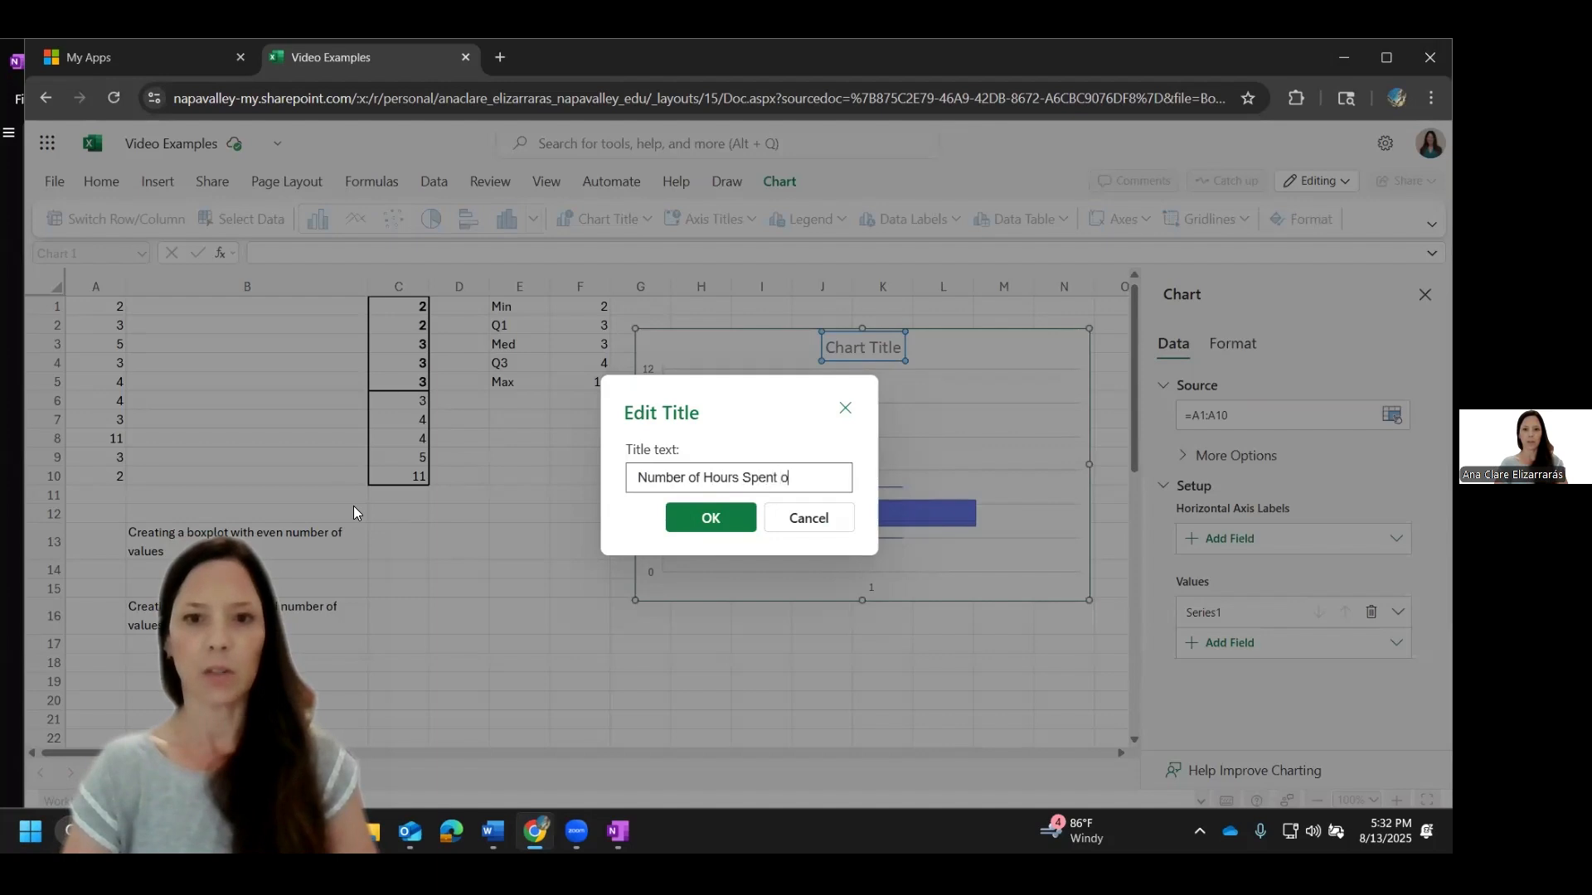
{"action": "key", "text": "BackSpace"}
{"action": "key", "text": "BackSpace"}
{"action": "type", "text": "n Project"}
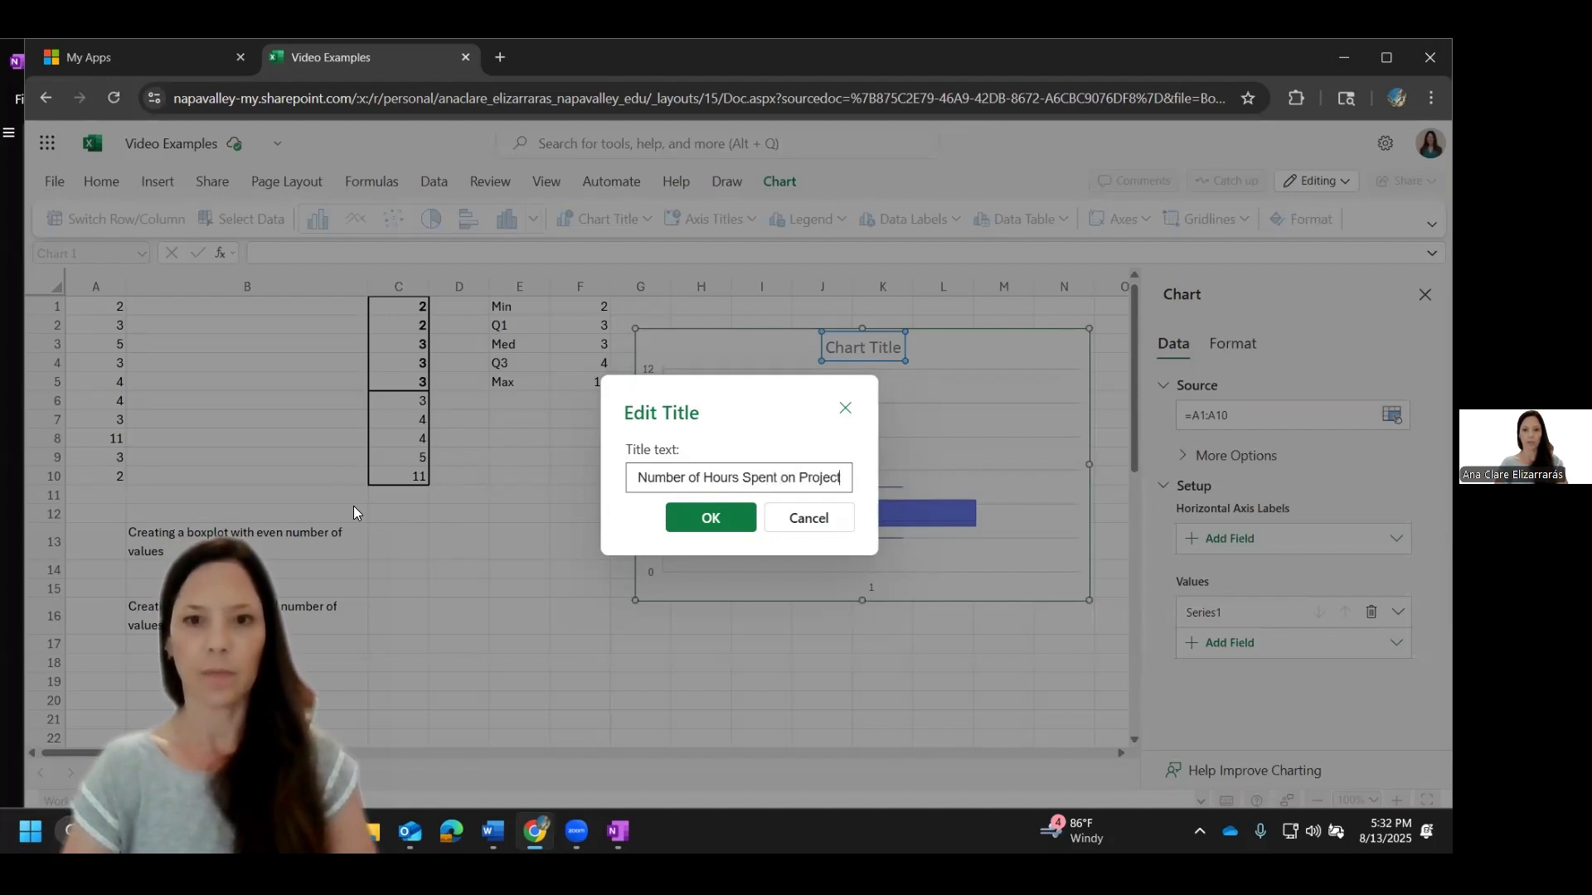
{"action": "key", "text": "Return"}
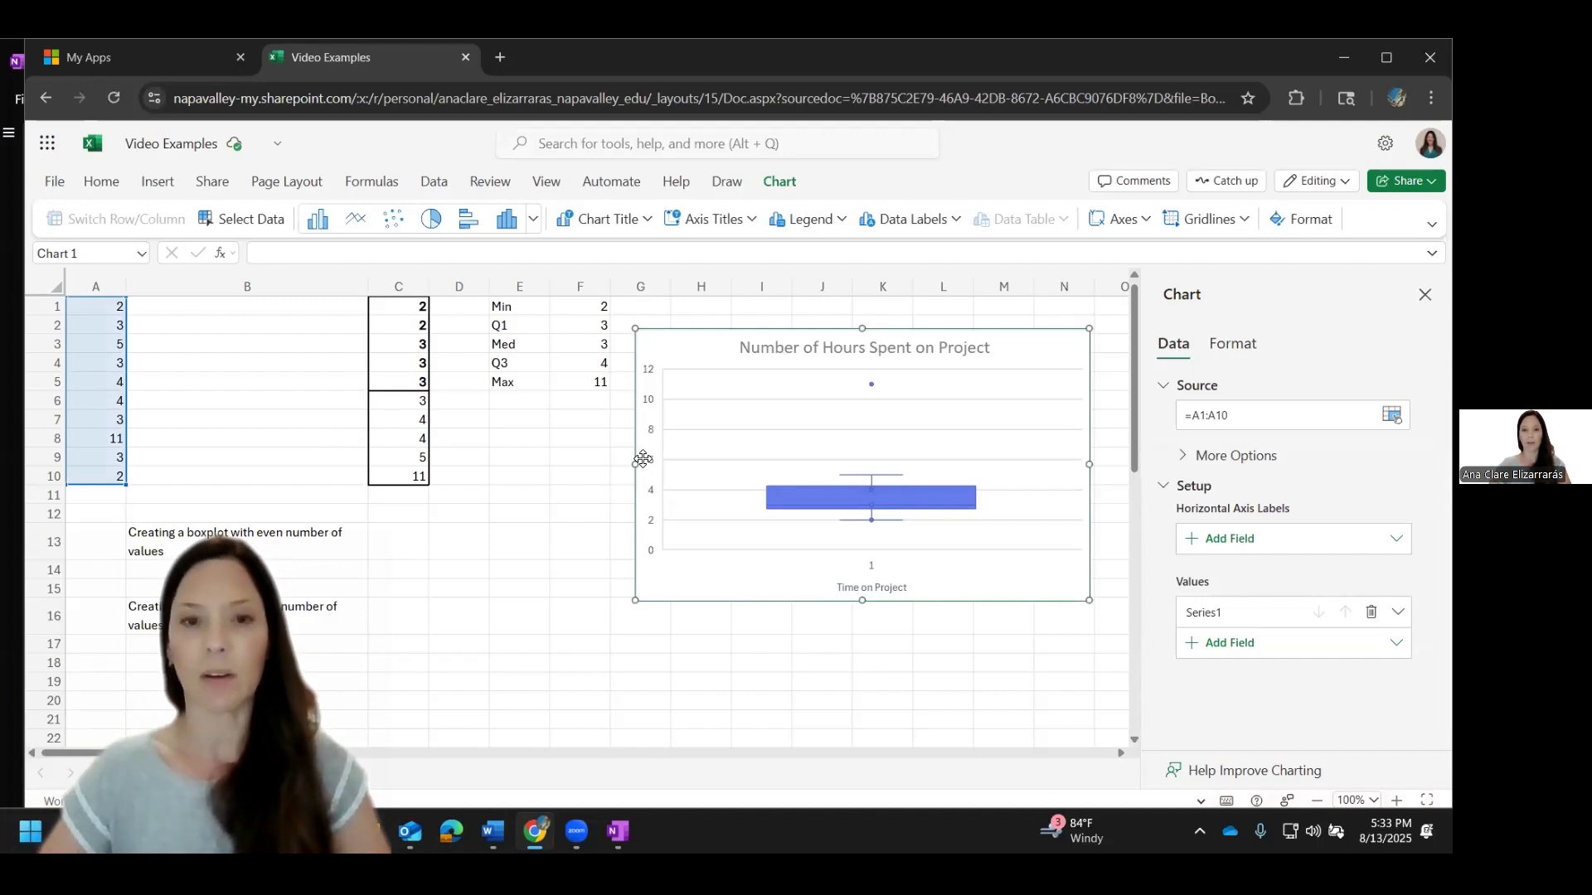
Step: Add a vertical axis title to the boxplot reading "Hours"
{"action": "right_click", "coordinate": [643, 459]}
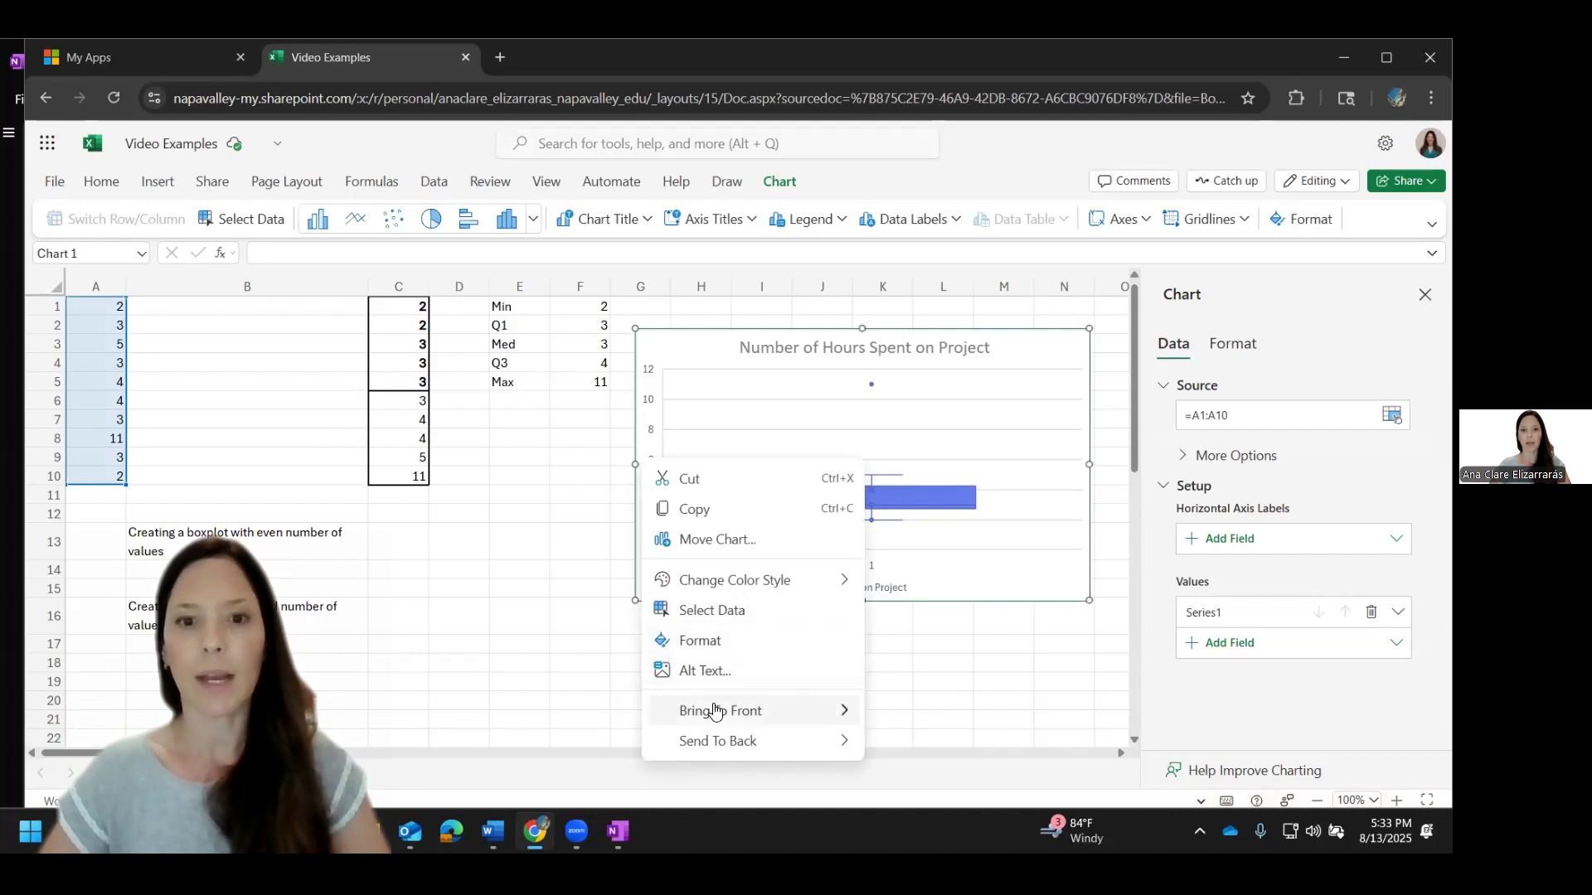
{"action": "left_click", "coordinate": [720, 641]}
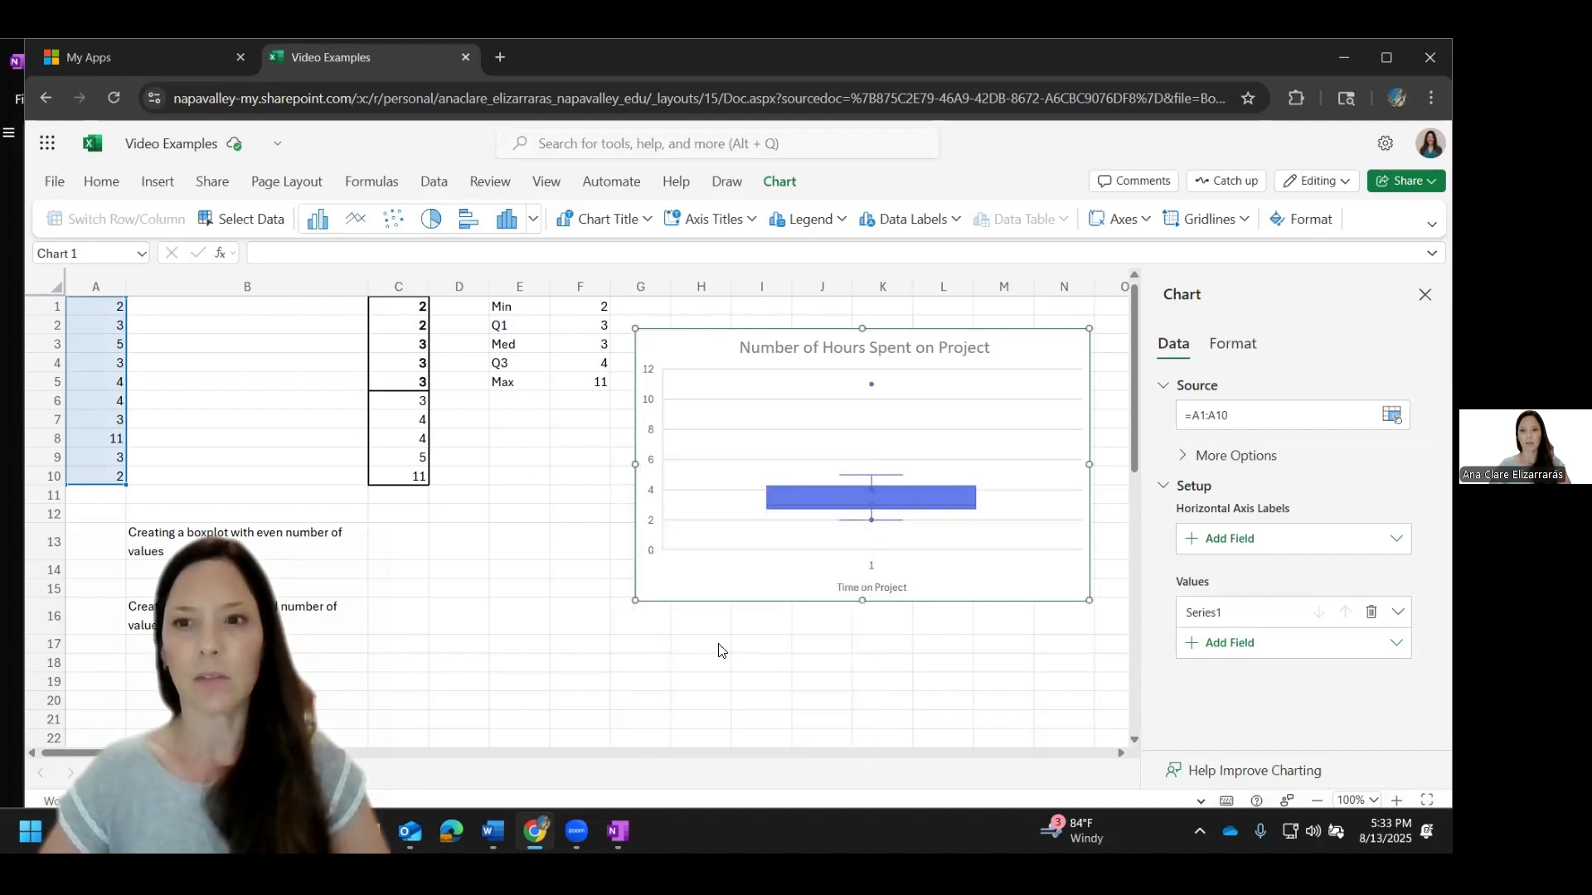
{"action": "left_click", "coordinate": [1173, 471]}
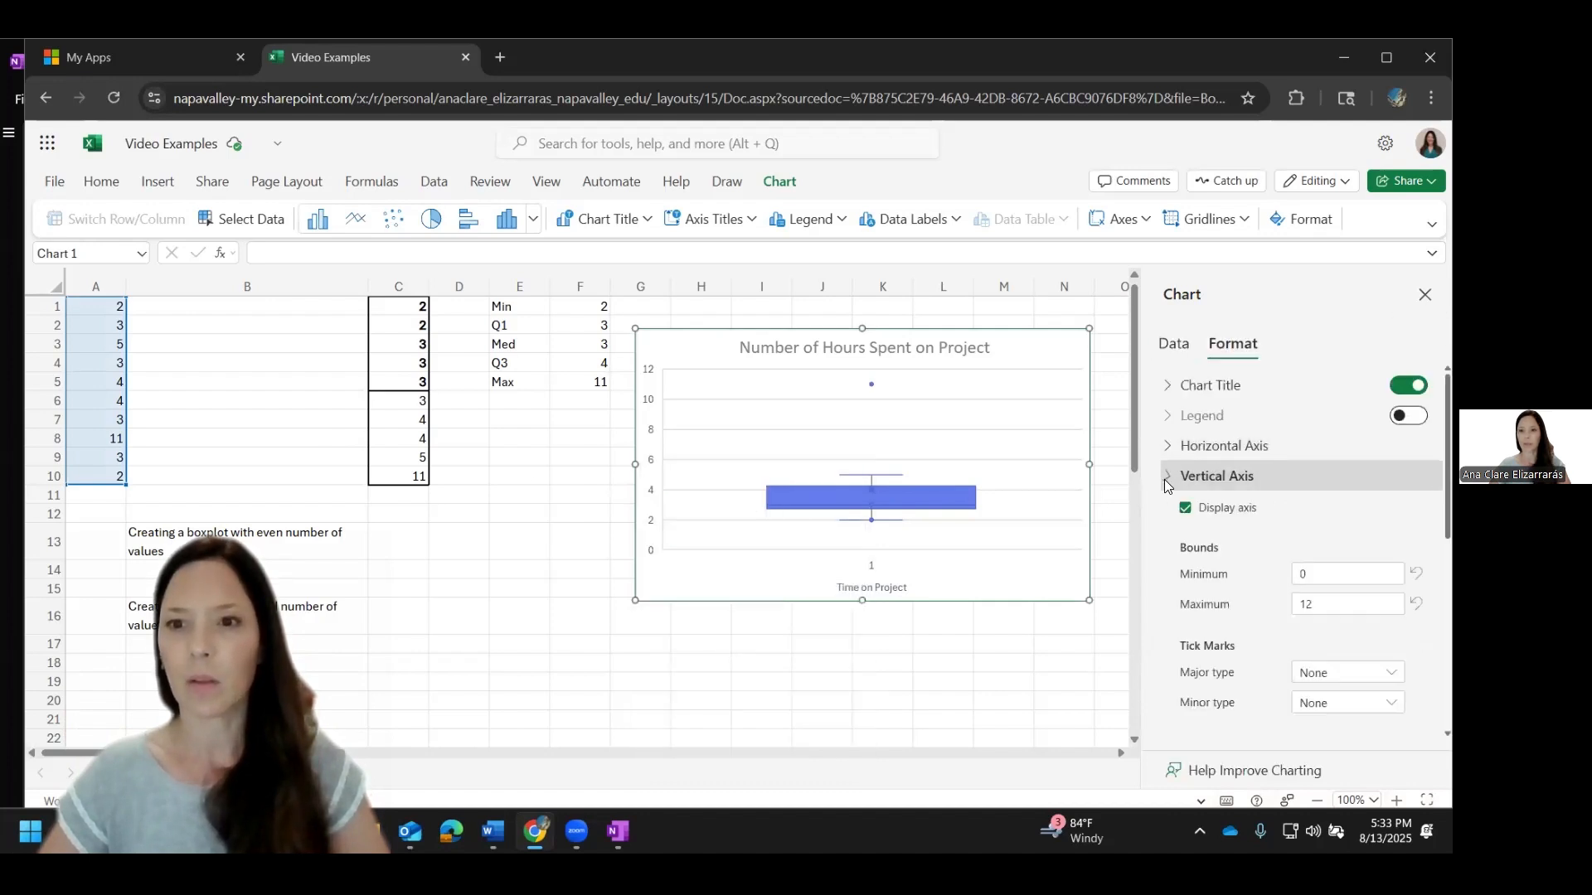
{"action": "scroll", "coordinate": [1298, 604], "scroll_direction": "down", "scroll_amount": 1}
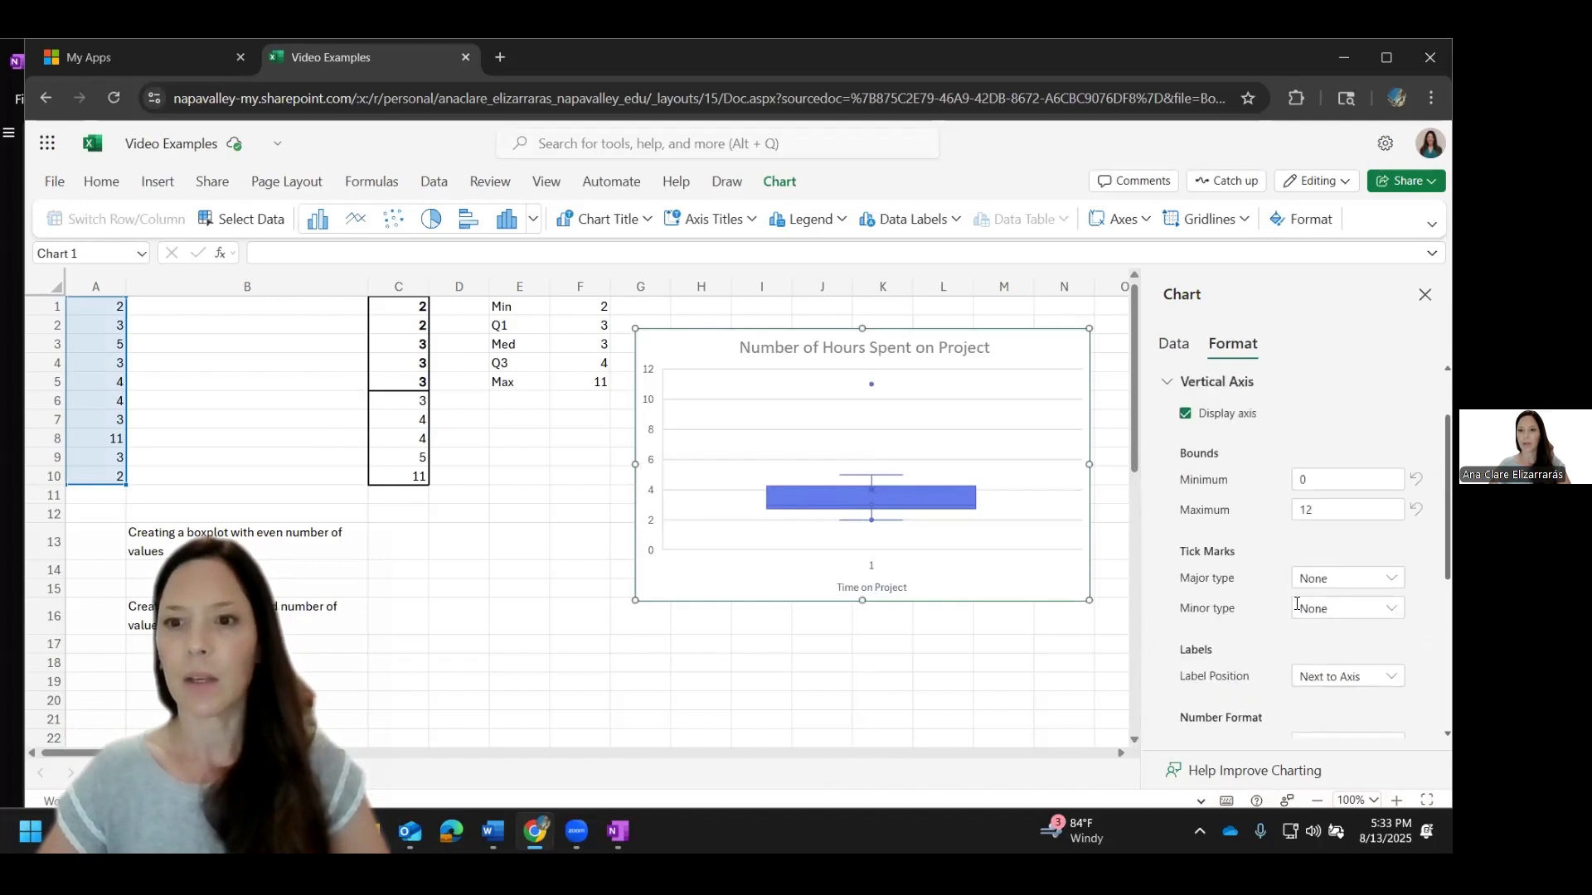
{"action": "scroll", "coordinate": [1298, 603], "scroll_direction": "down", "scroll_amount": 2}
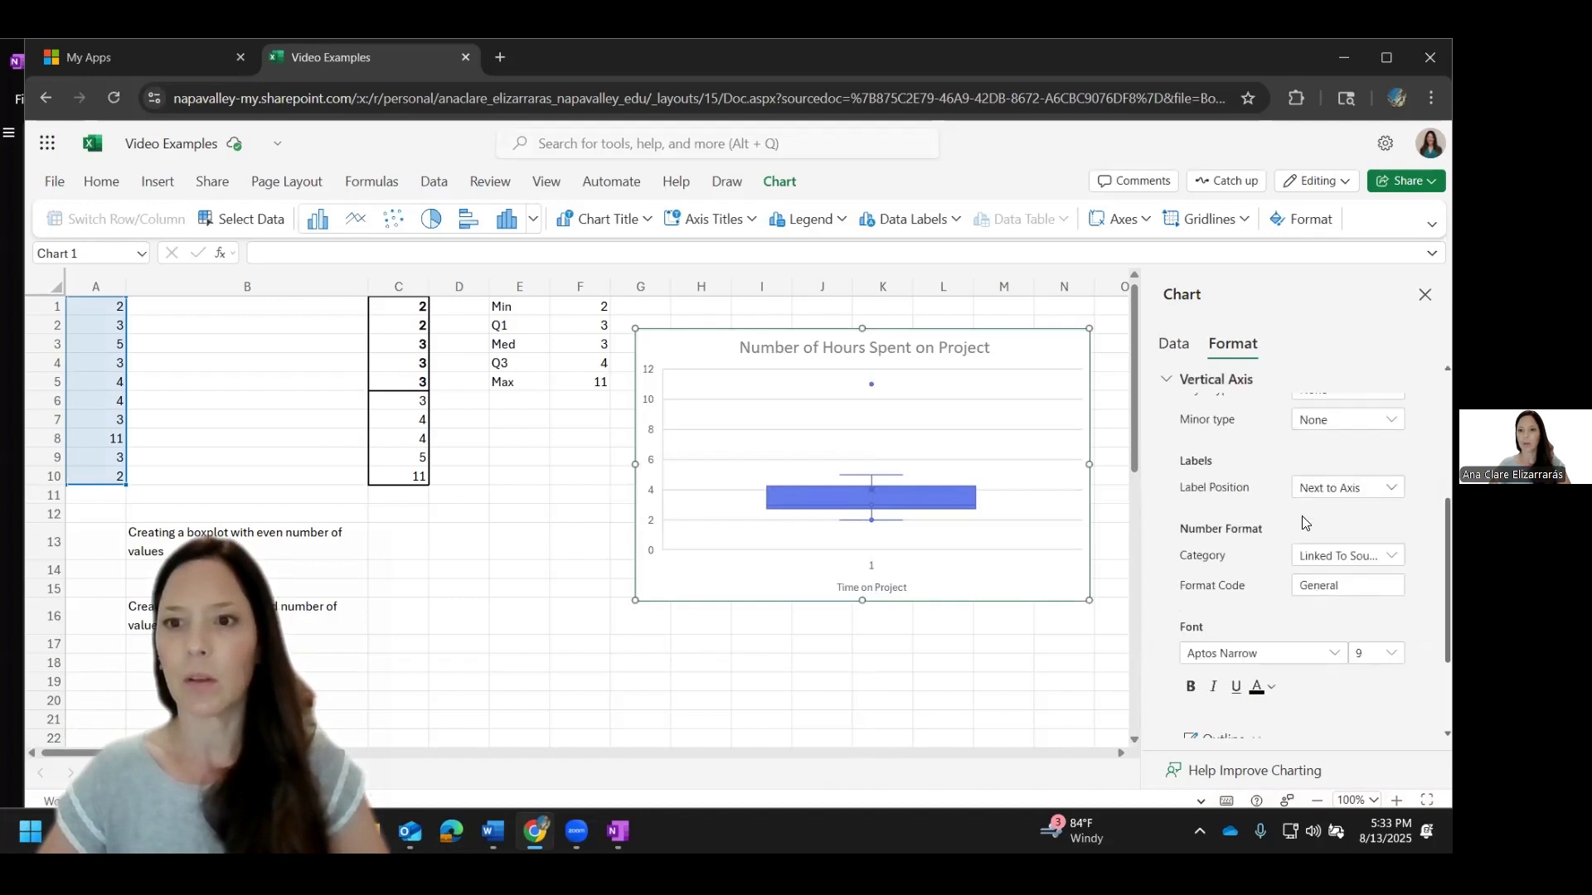
{"action": "scroll", "coordinate": [1294, 521], "scroll_direction": "down", "scroll_amount": 2}
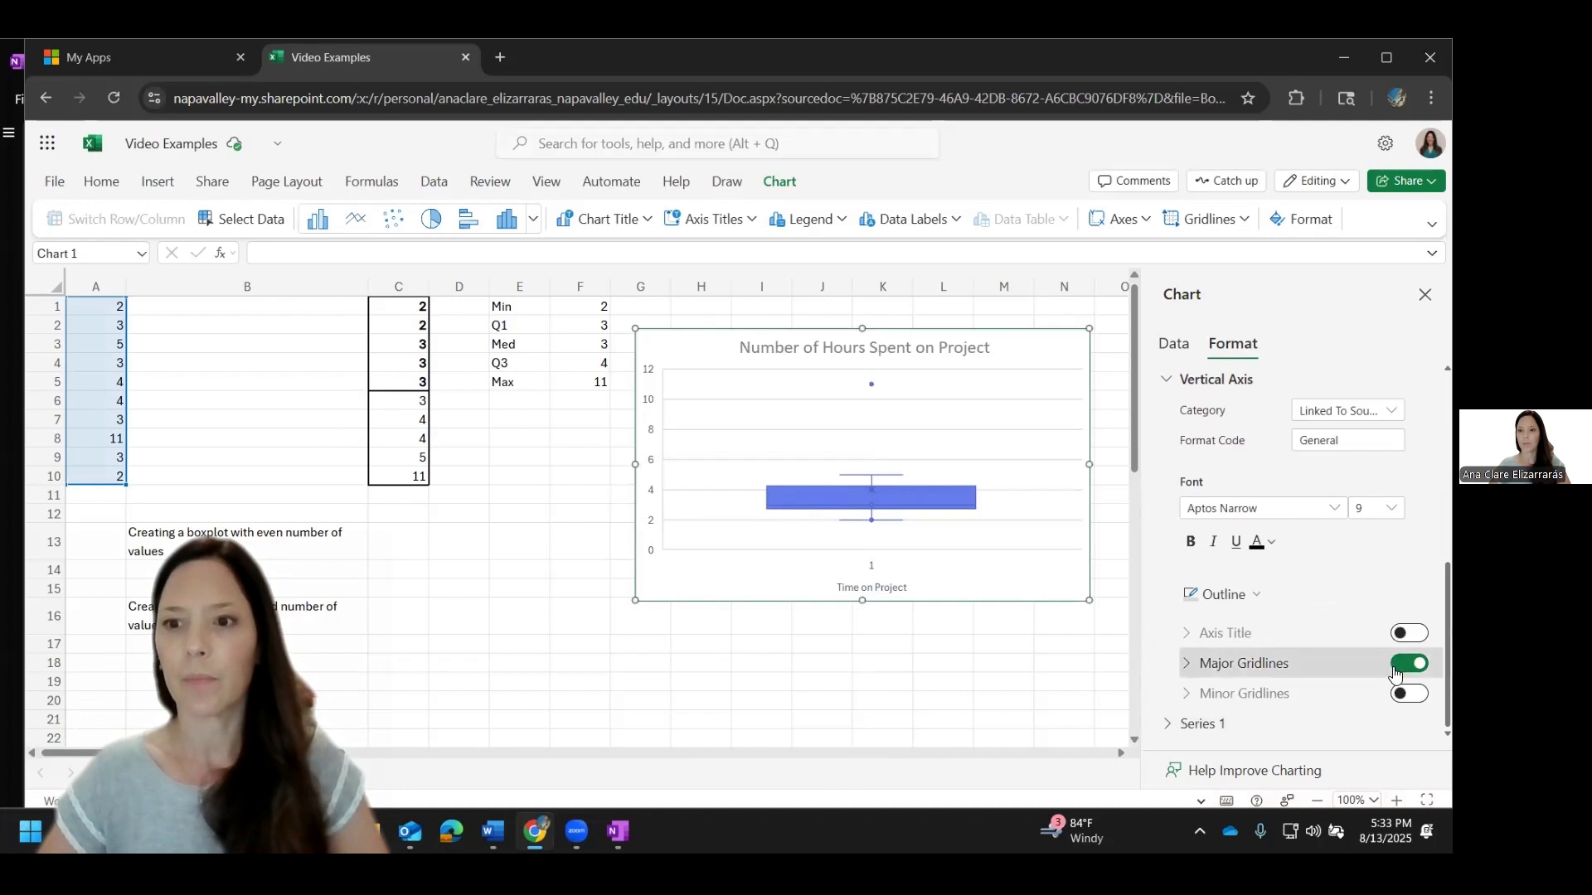
{"action": "left_click", "coordinate": [1402, 635]}
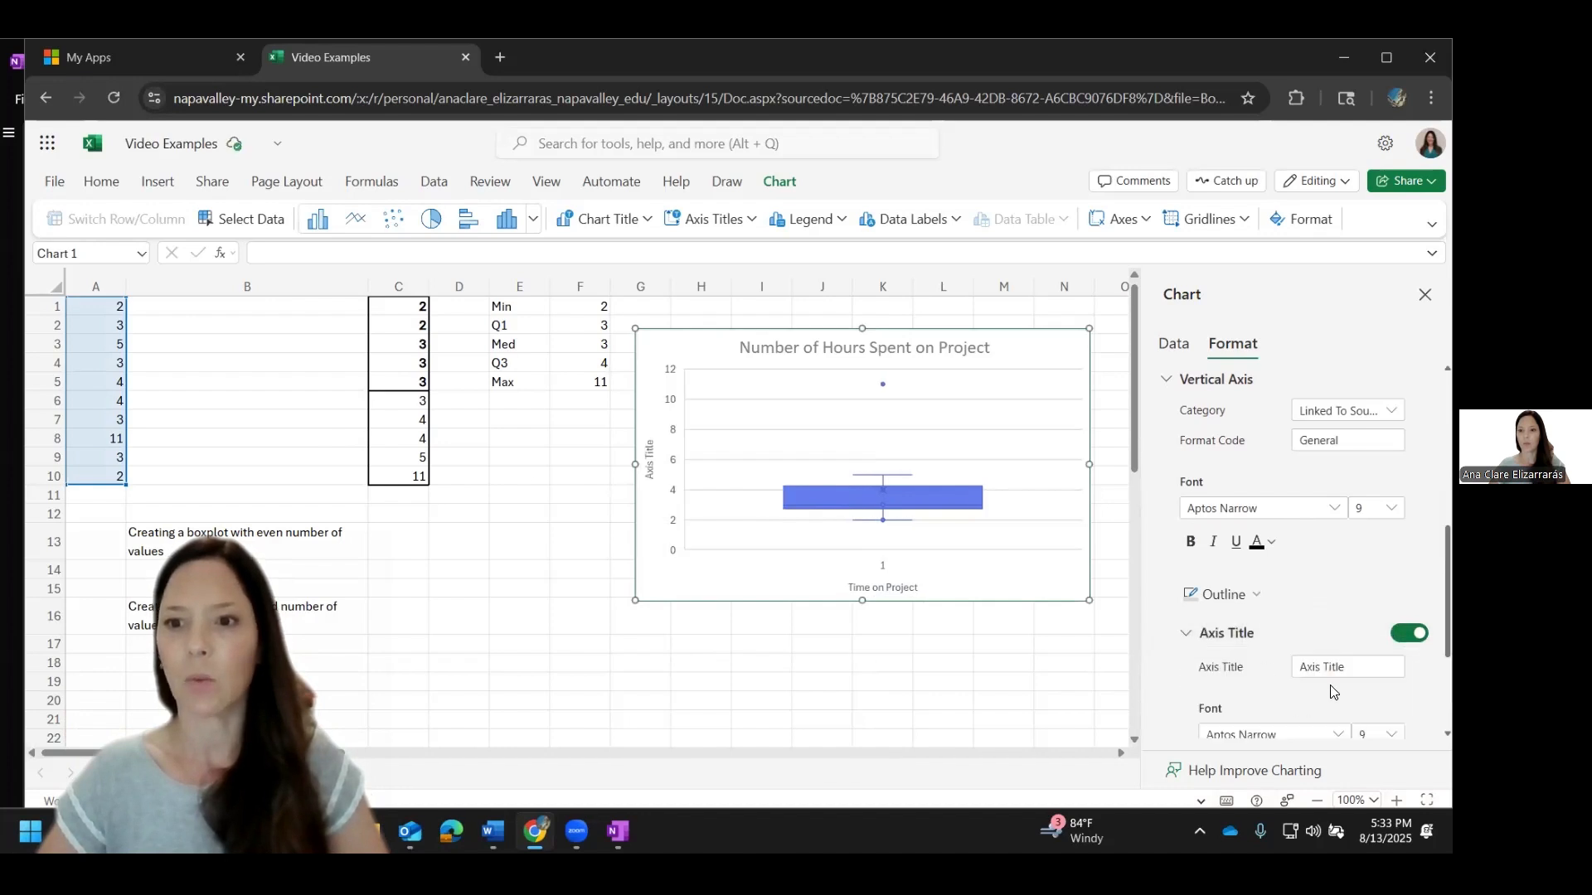
{"action": "key", "text": "Tab"}
{"action": "type", "text": "Hours"}
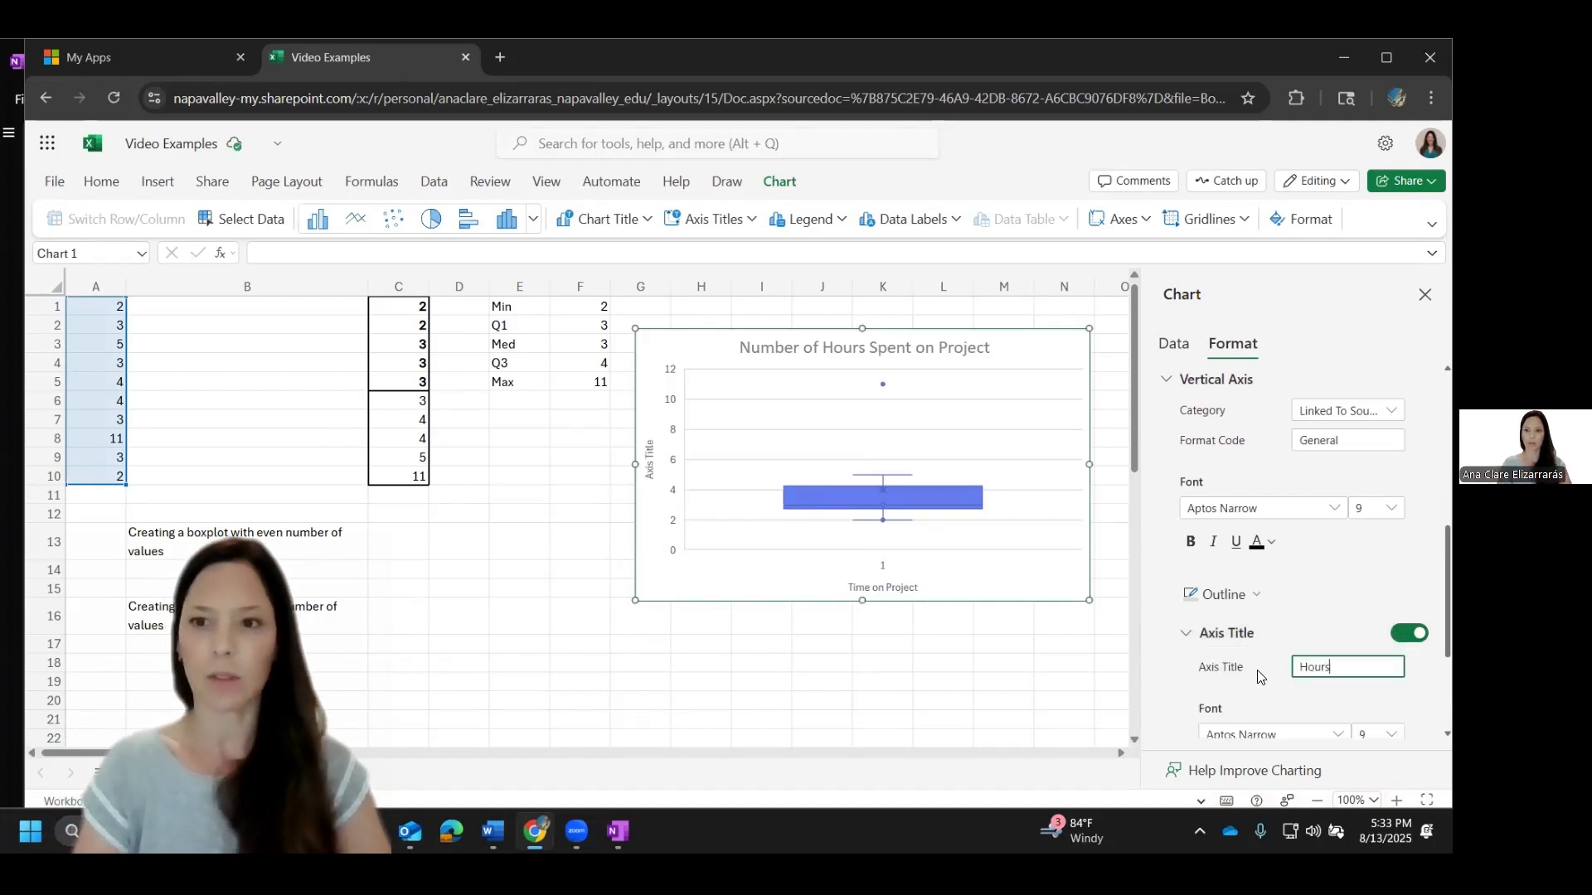
{"action": "key", "text": "Return"}
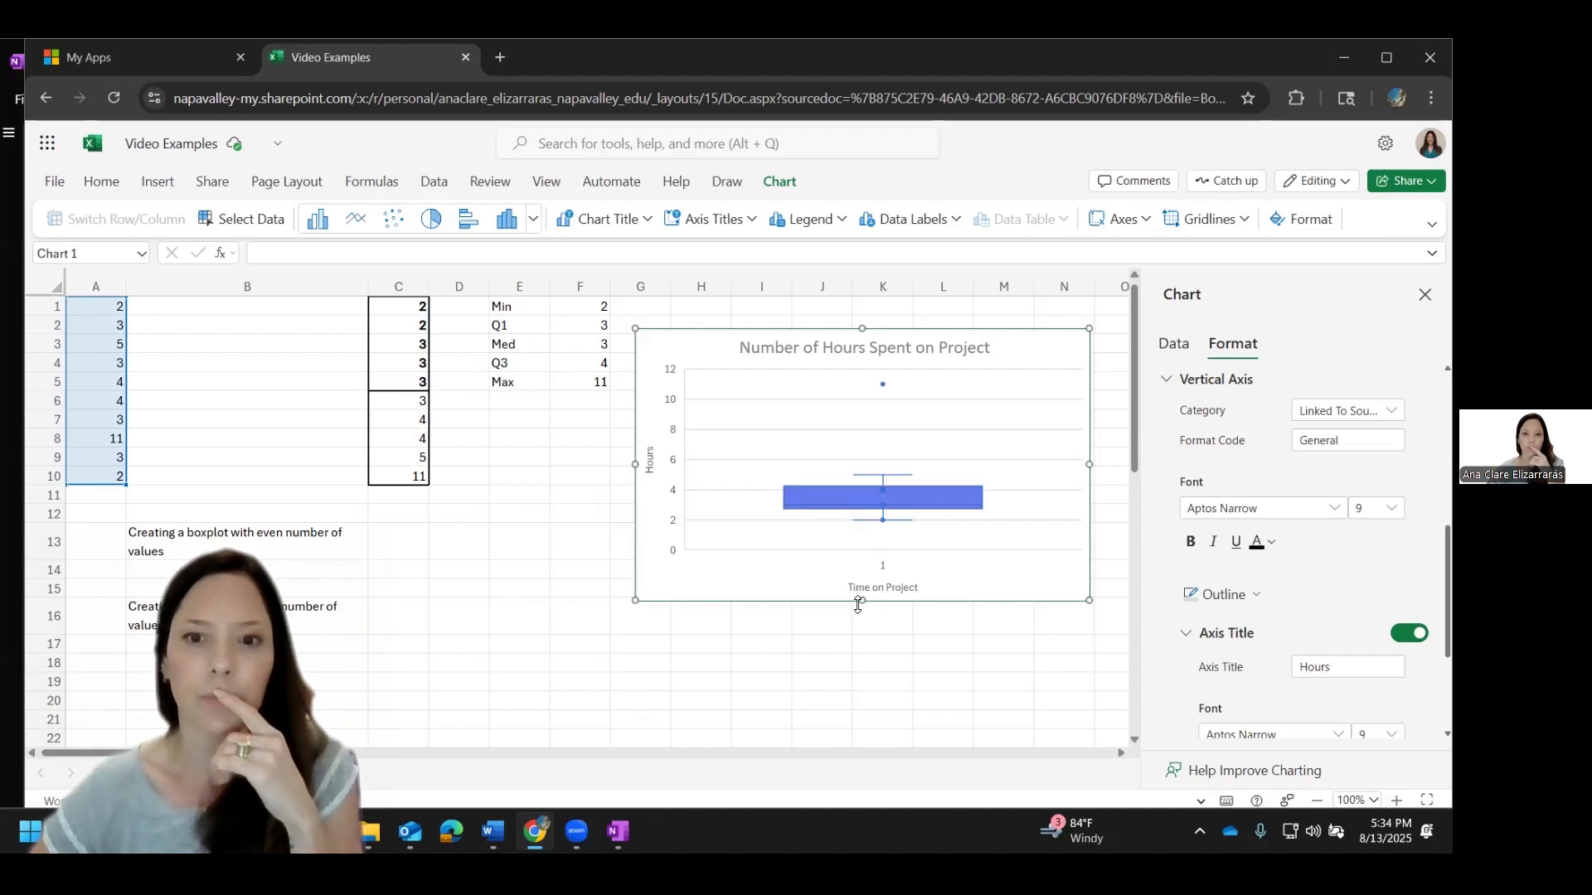
Step: Stretch the boxplot taller so it extends down to about row 21, and set its quartile calculation to Inclusive median
{"action": "left_click_drag", "start_coordinate": [858, 604], "coordinate": [862, 729]}
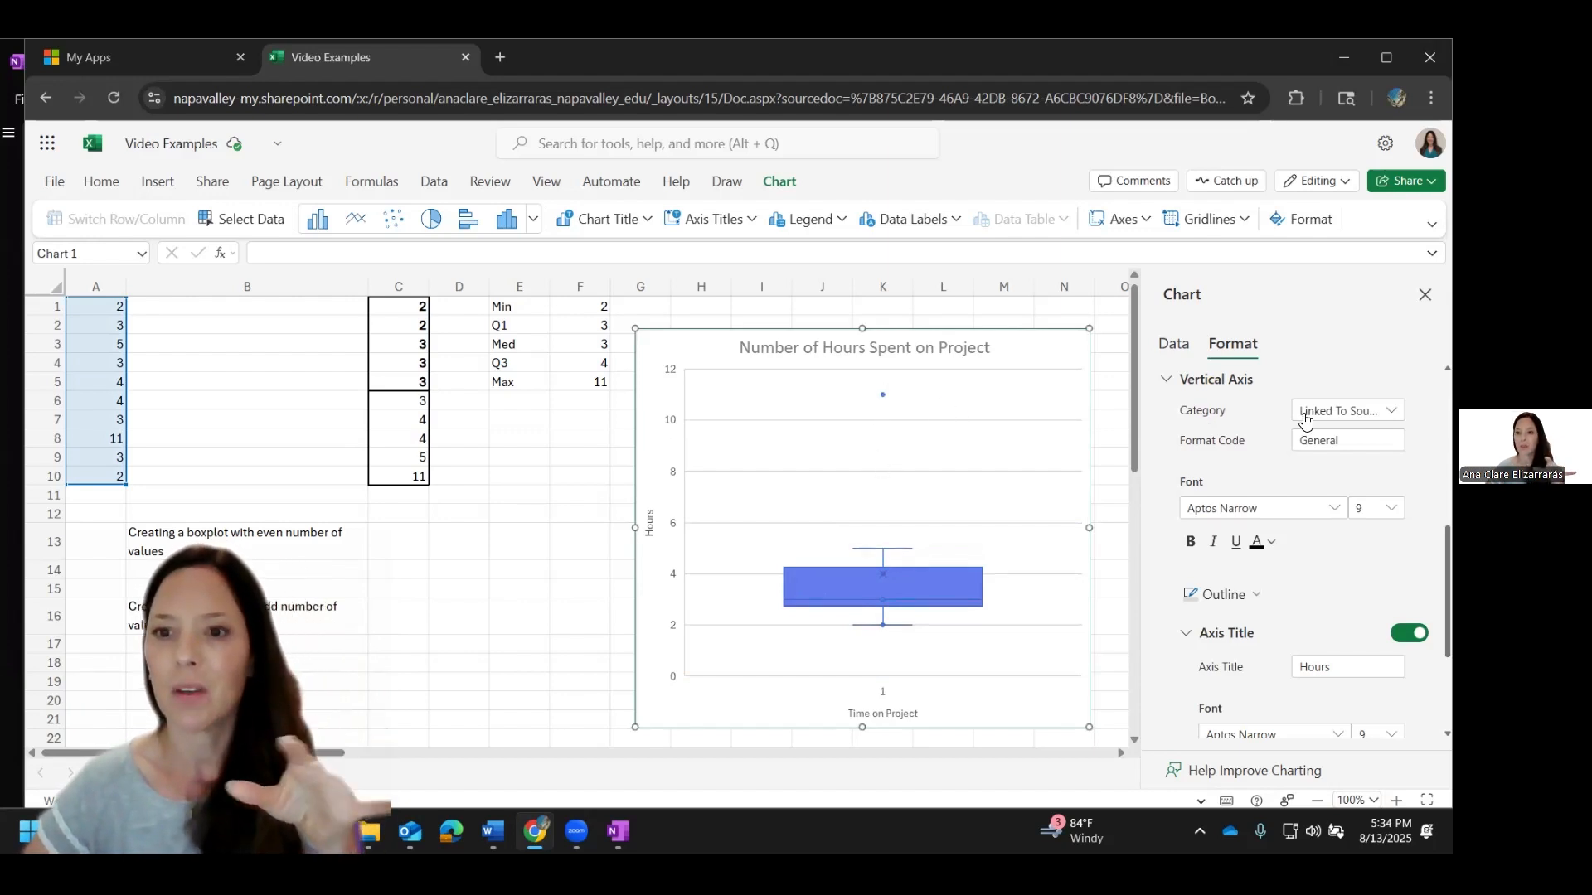
{"action": "scroll", "coordinate": [1306, 420], "scroll_direction": "down", "scroll_amount": 3}
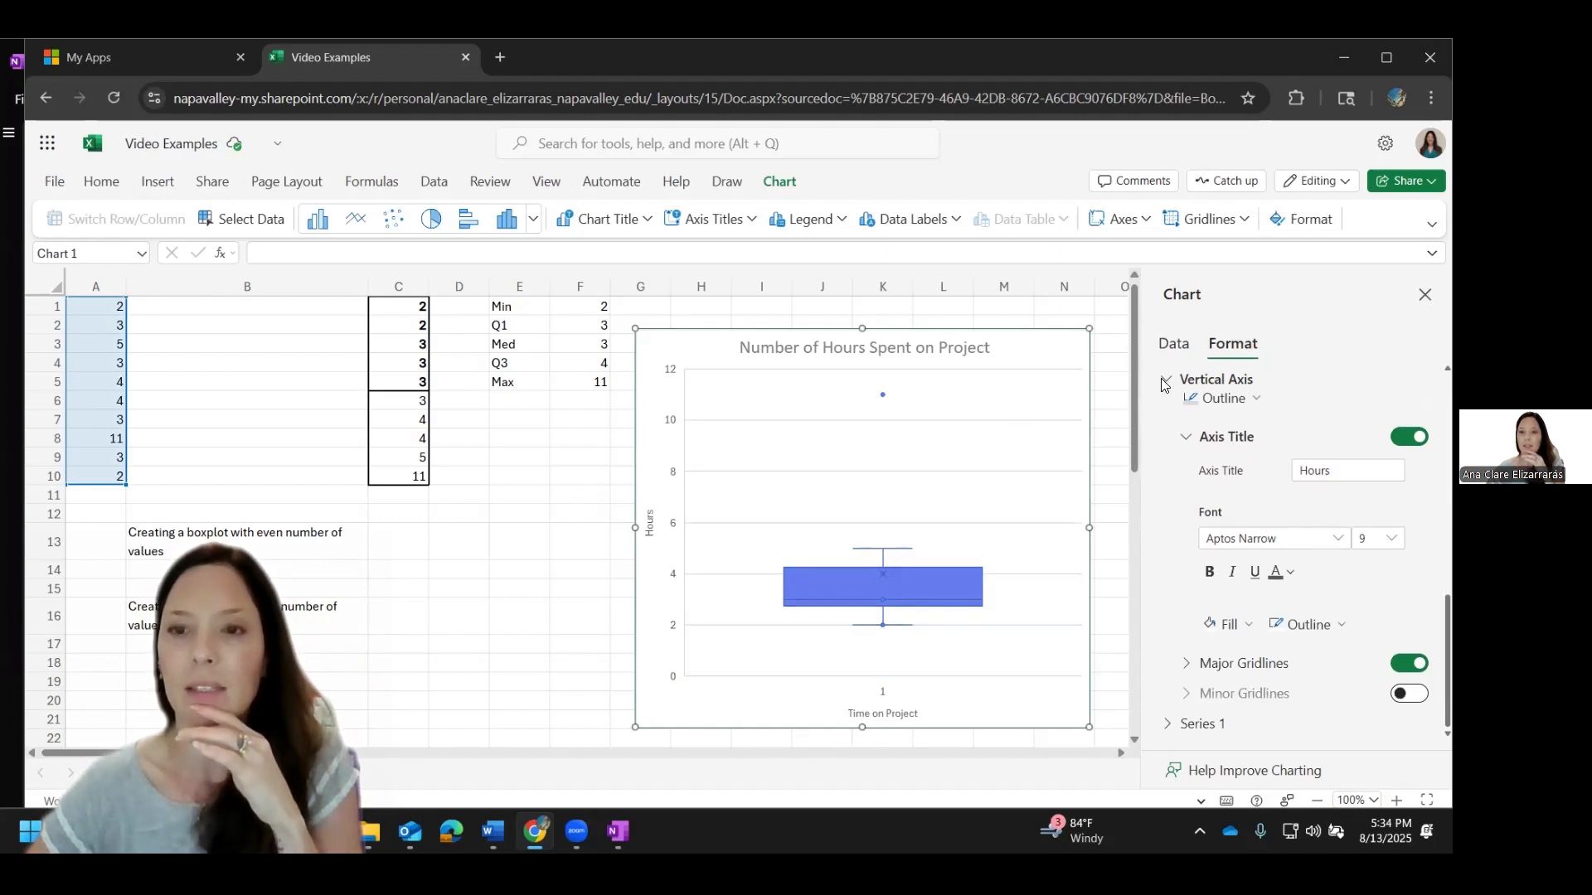
{"action": "left_click", "coordinate": [1169, 725]}
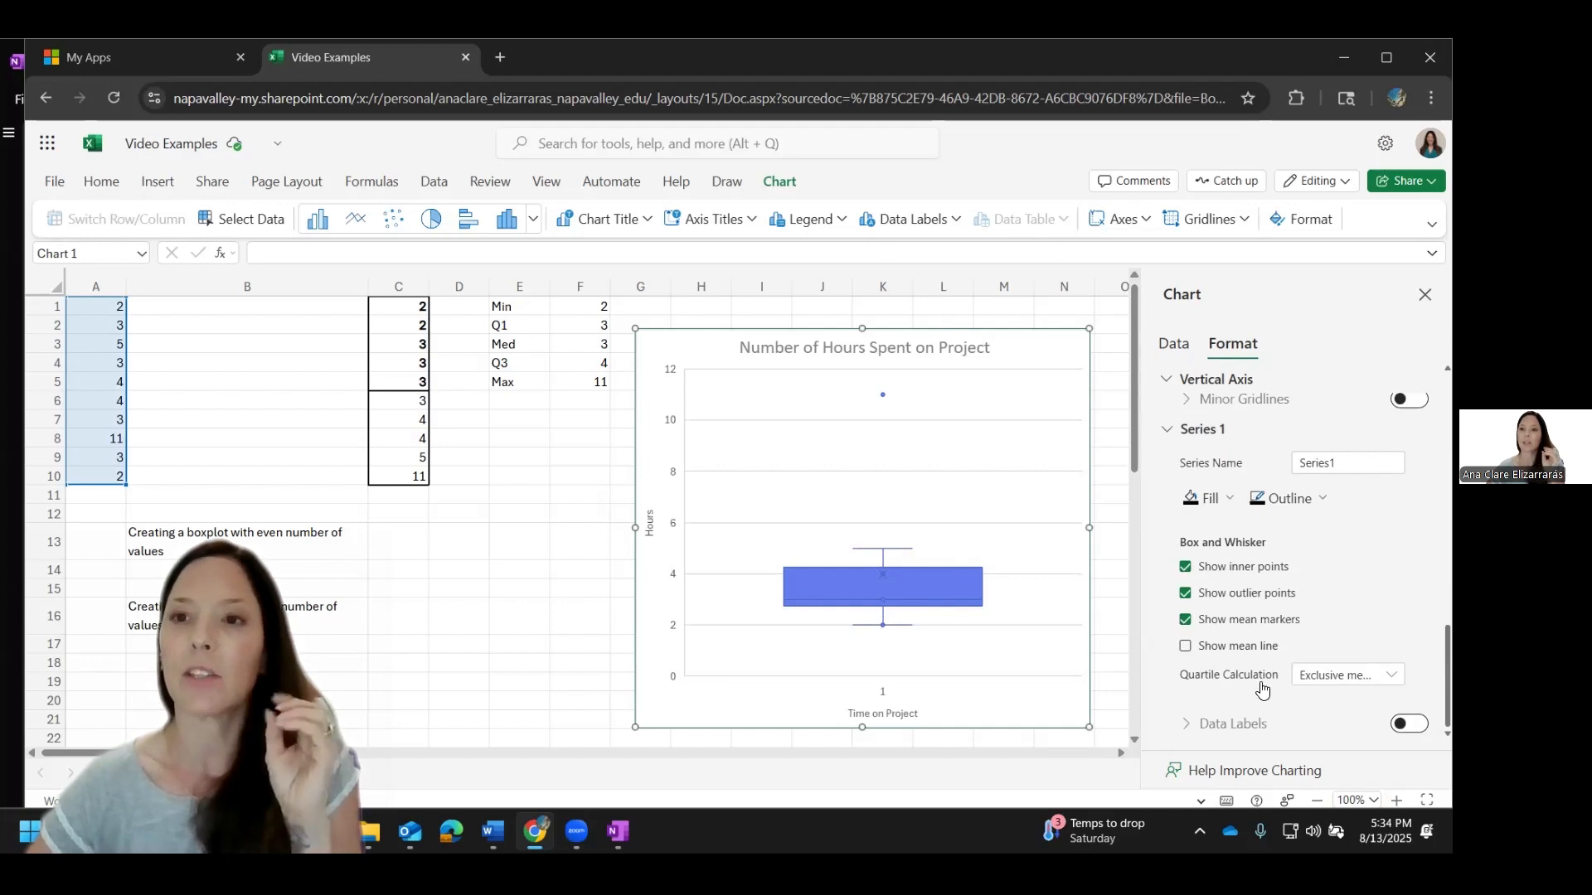
{"action": "left_click", "coordinate": [1317, 680]}
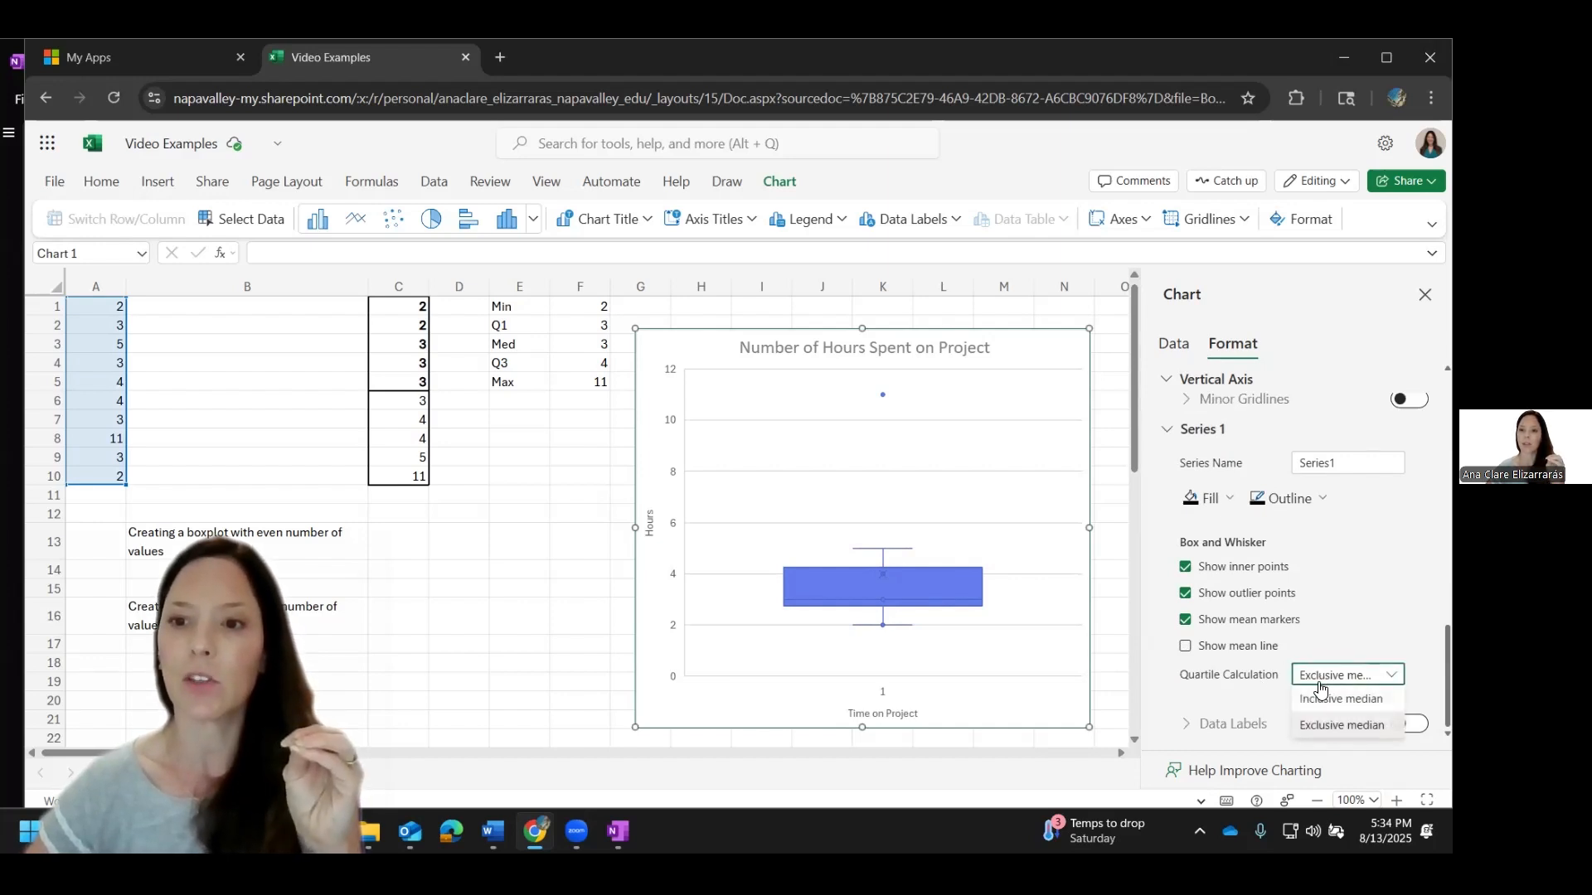
{"action": "left_click", "coordinate": [1325, 701]}
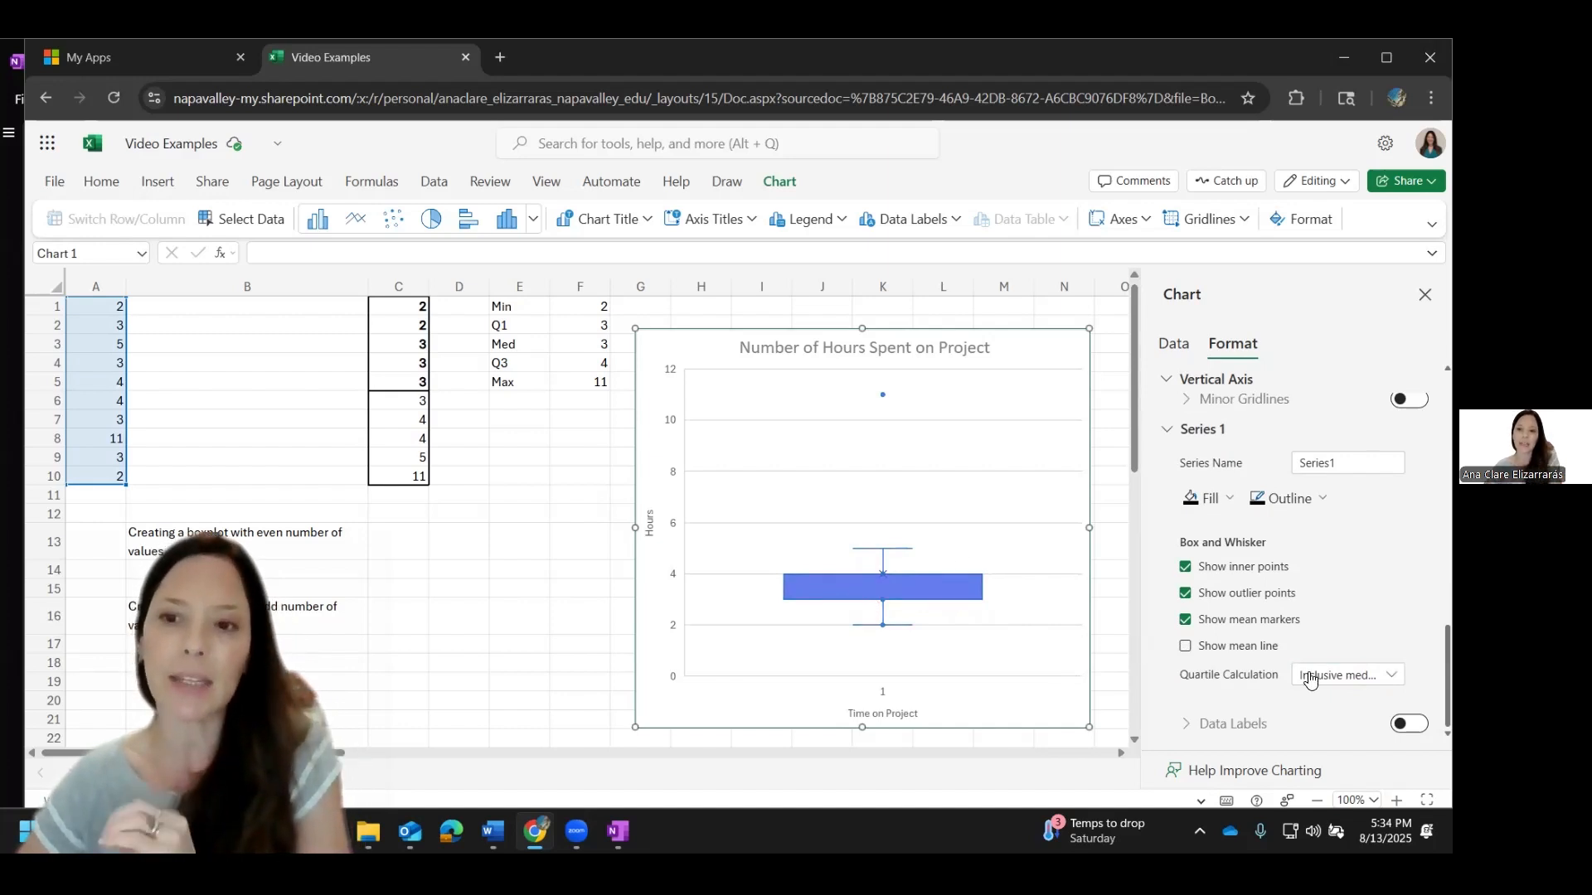
Step: Enter "Quartile Calculation" in cell C13 and "Inclusive Median" in D13 beside the even-number note
{"action": "left_click", "coordinate": [395, 553]}
{"action": "type", "text": "Quart"}
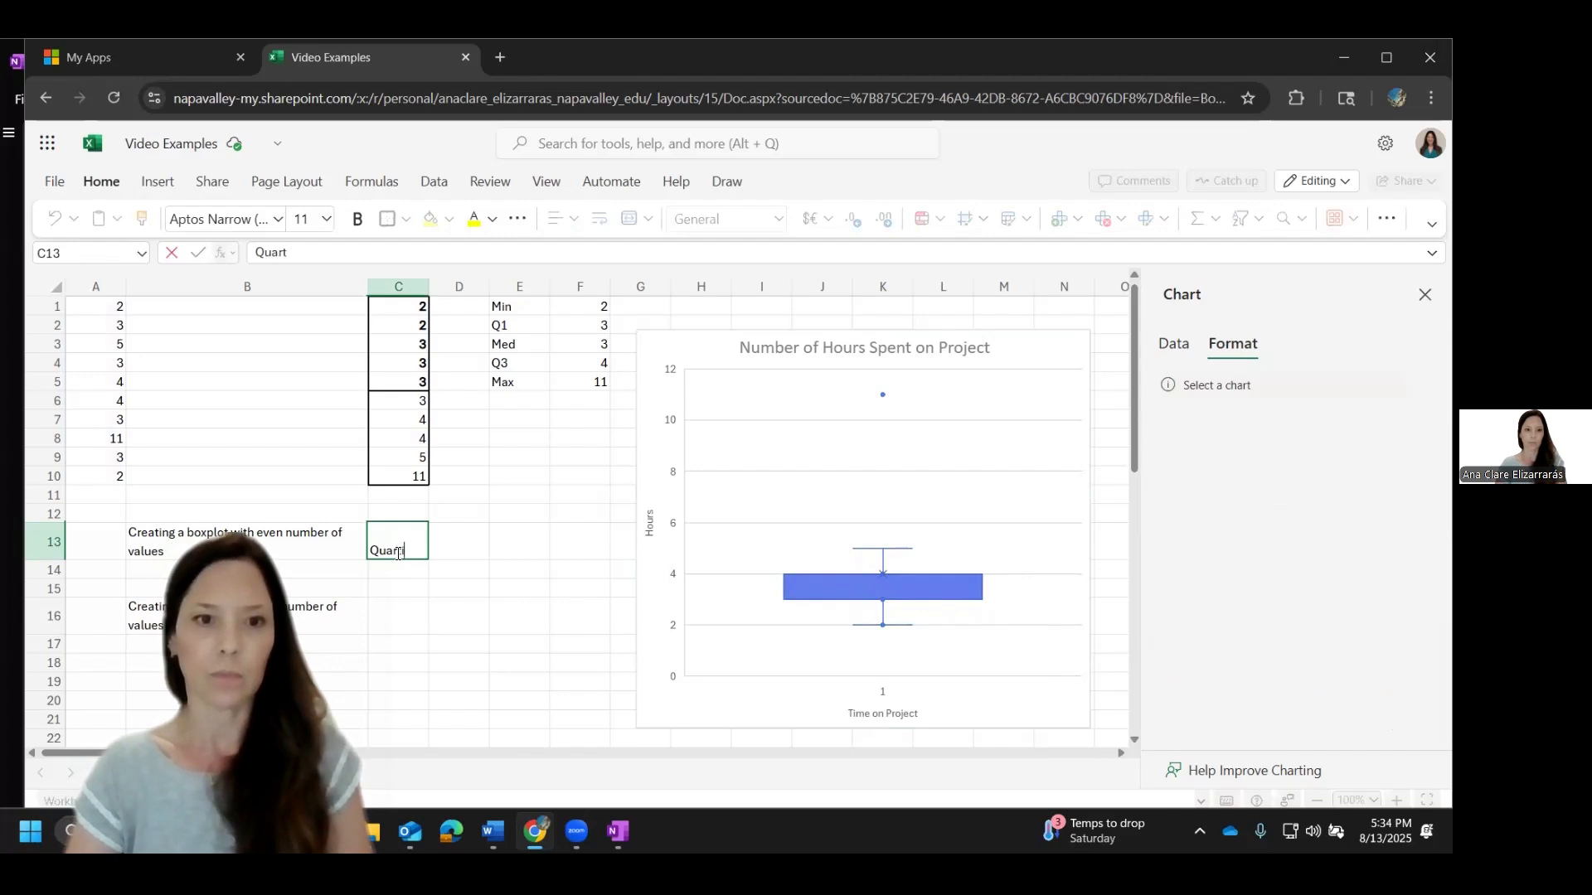
{"action": "type", "text": "ile Calculation"}
{"action": "key", "text": "Tab"}
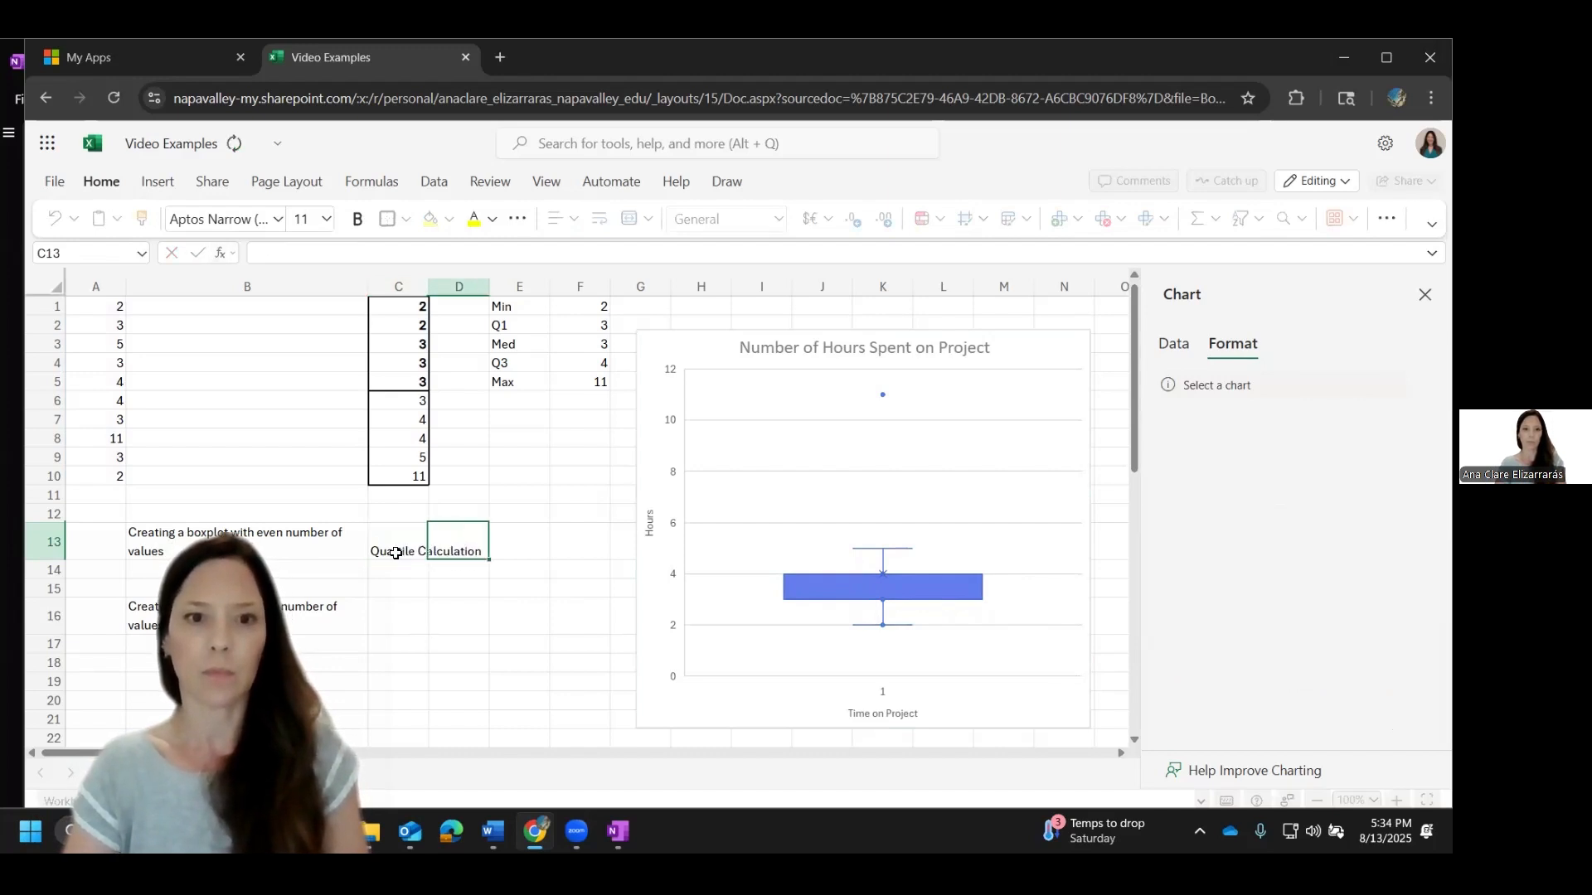
{"action": "type", "text": "Inclusi"}
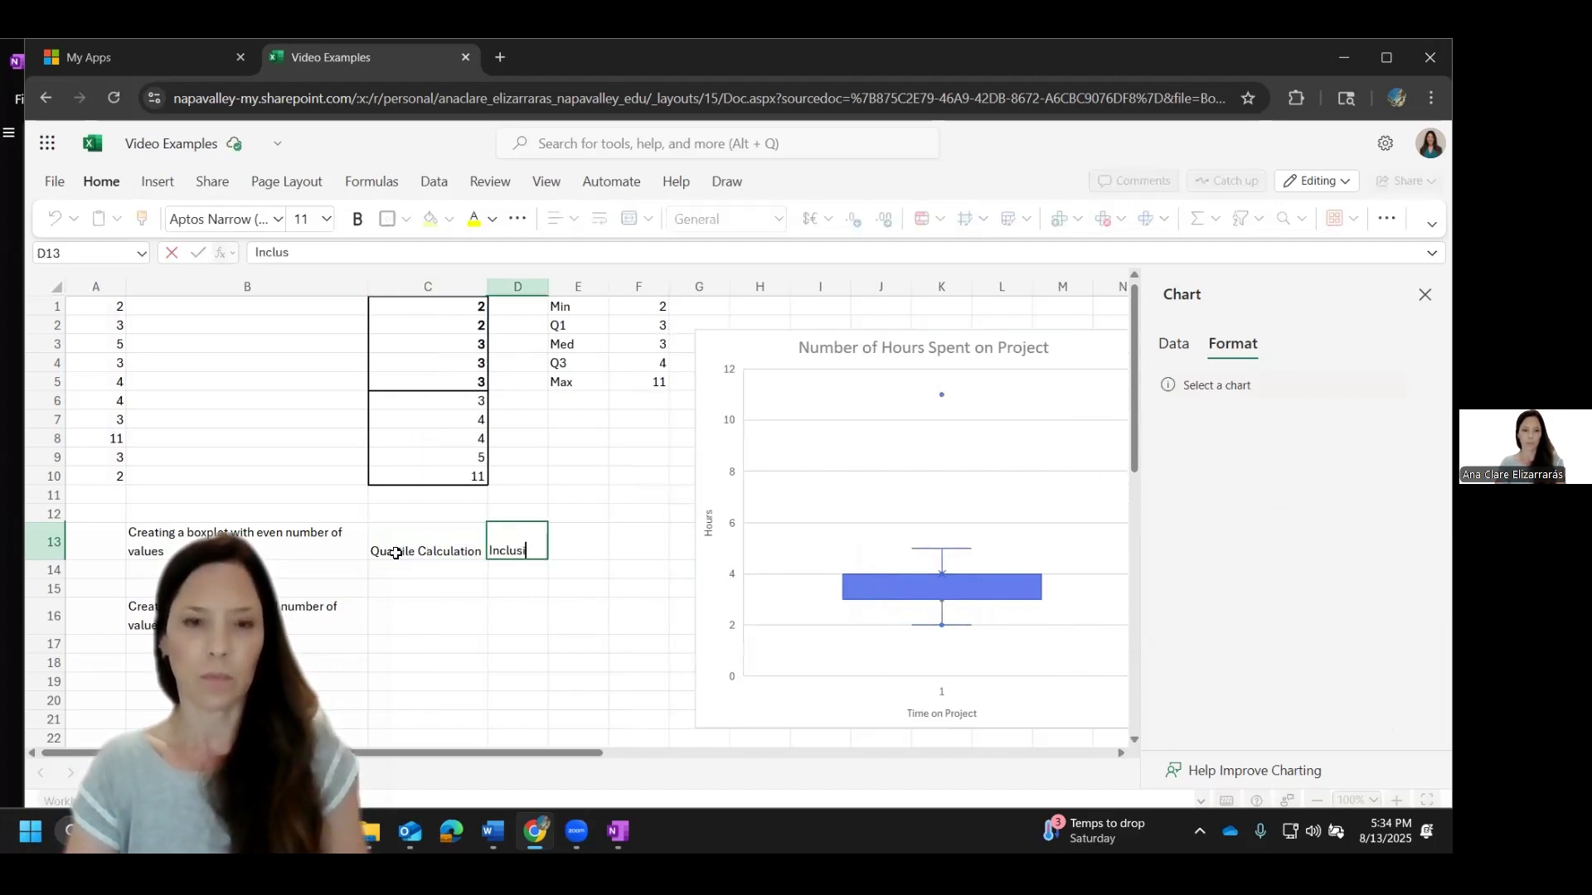
{"action": "type", "text": "ve Median"}
{"action": "key", "text": "Return"}
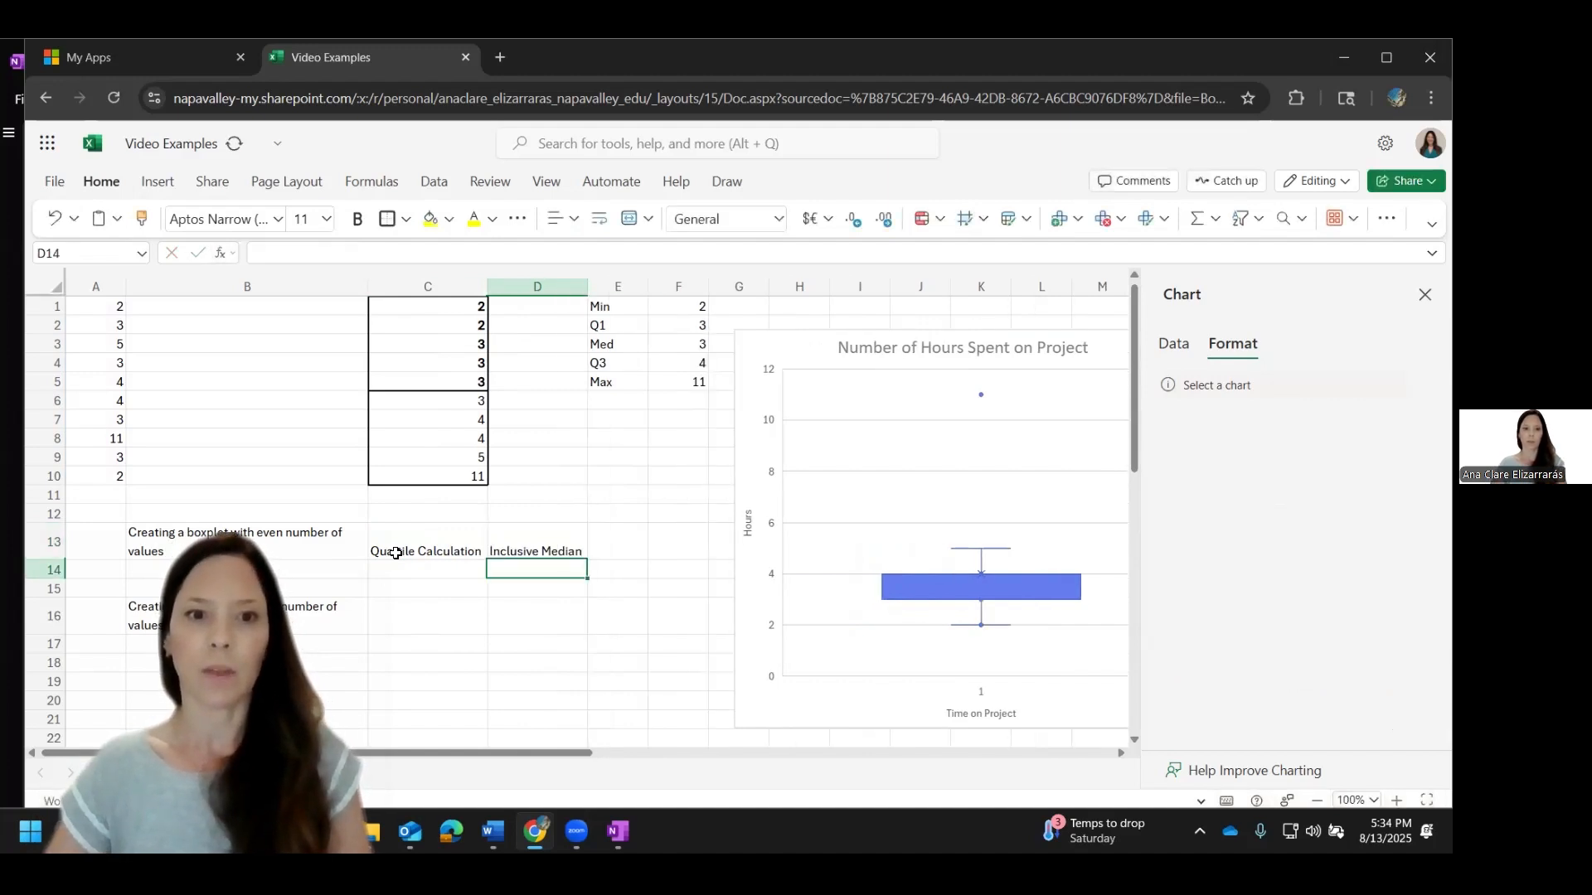
Step: Copy the "Quartile Calculation" label from C13 to C16 and enter "Exclusive Median" in D16
{"action": "left_click", "coordinate": [395, 553]}
{"action": "key", "text": "ctrl+c"}
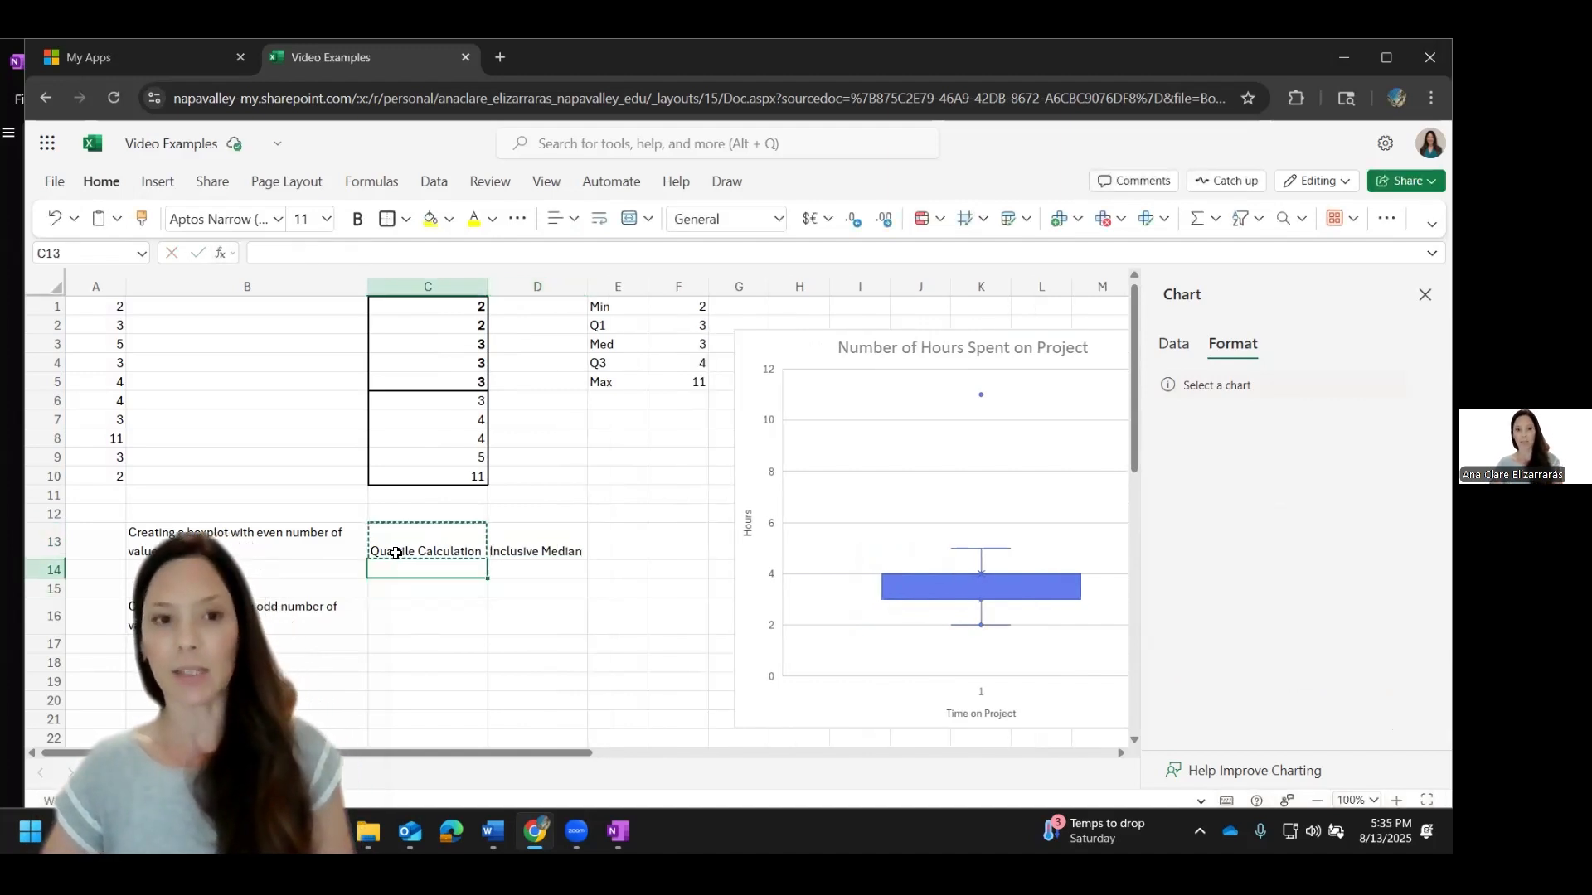
{"action": "key", "text": "Down"}
{"action": "key", "text": "Down"}
{"action": "key", "text": "Down"}
{"action": "key", "text": "ctrl+v"}
{"action": "key", "text": "Tab"}
{"action": "type", "text": "E"}
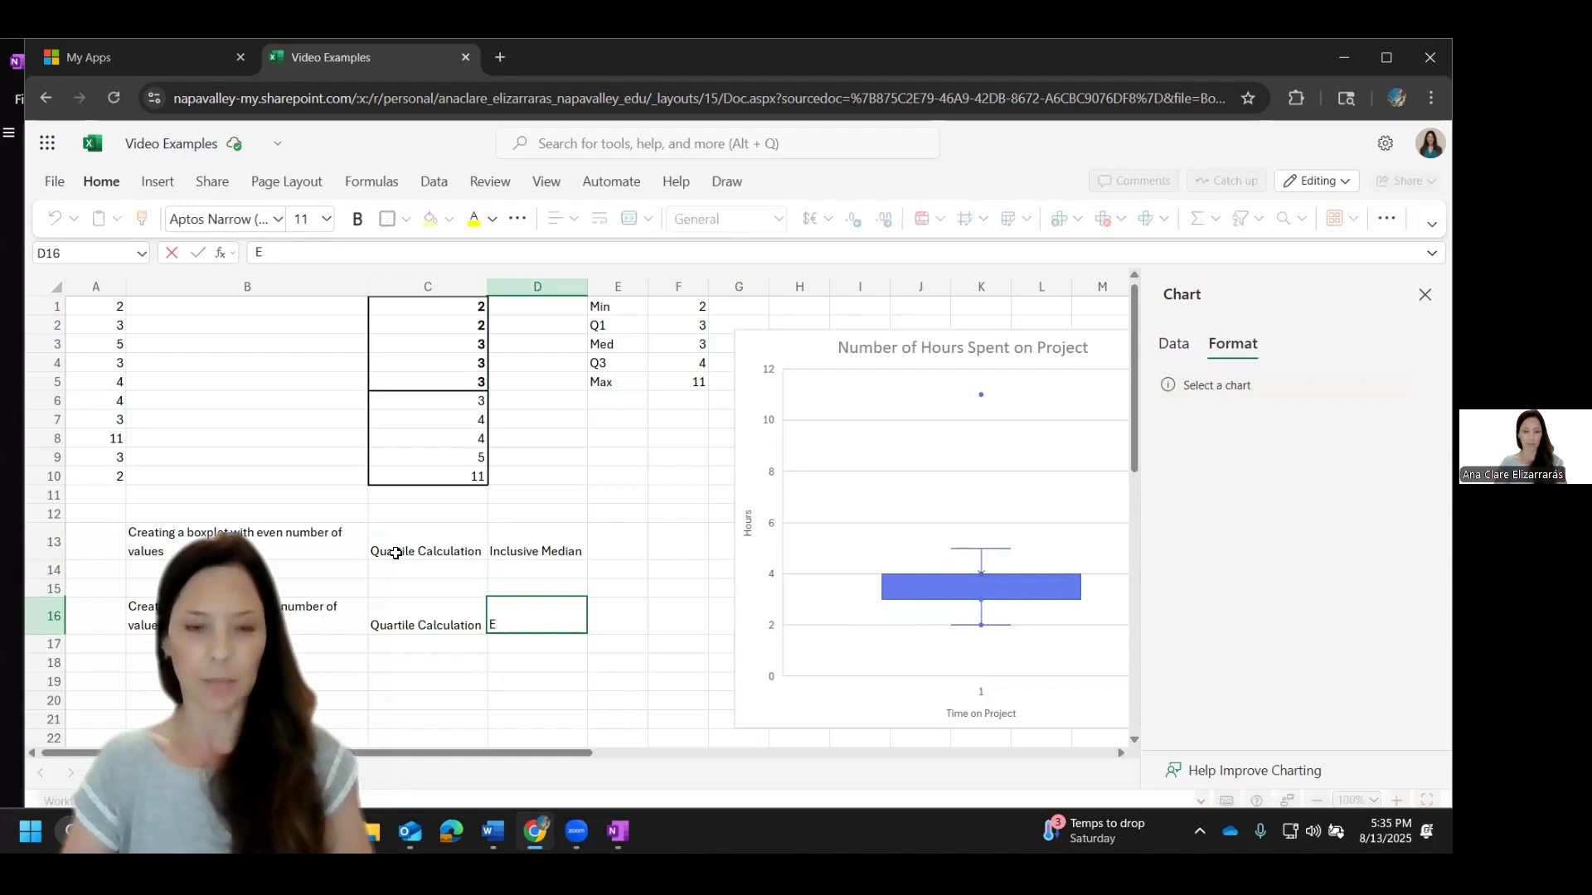
{"action": "type", "text": "xclusive M"}
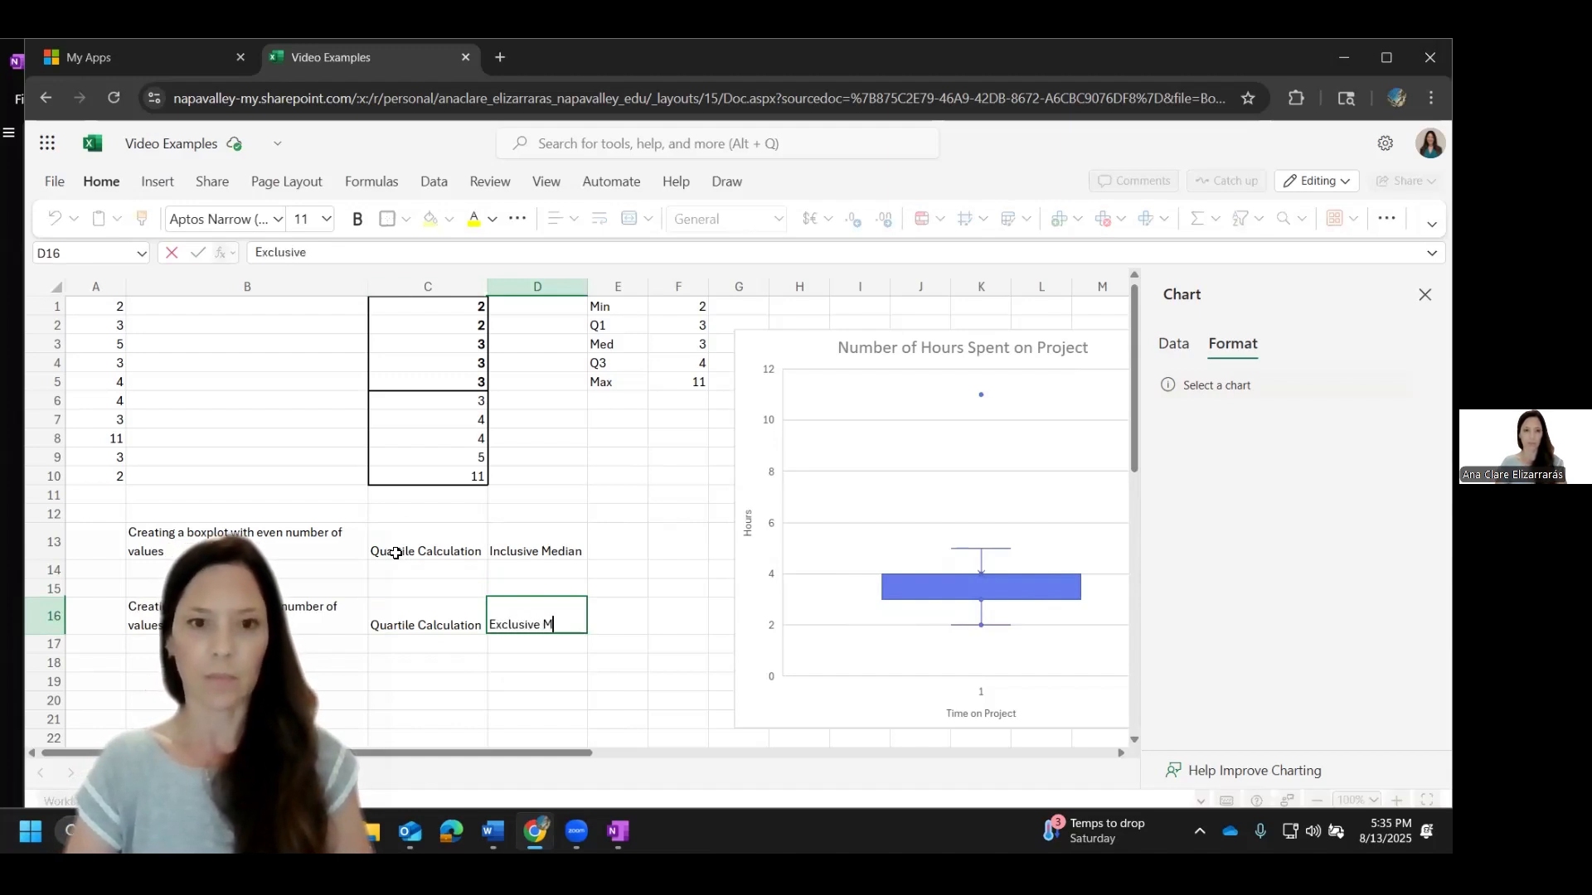
{"action": "type", "text": "edian"}
{"action": "key", "text": "Return"}
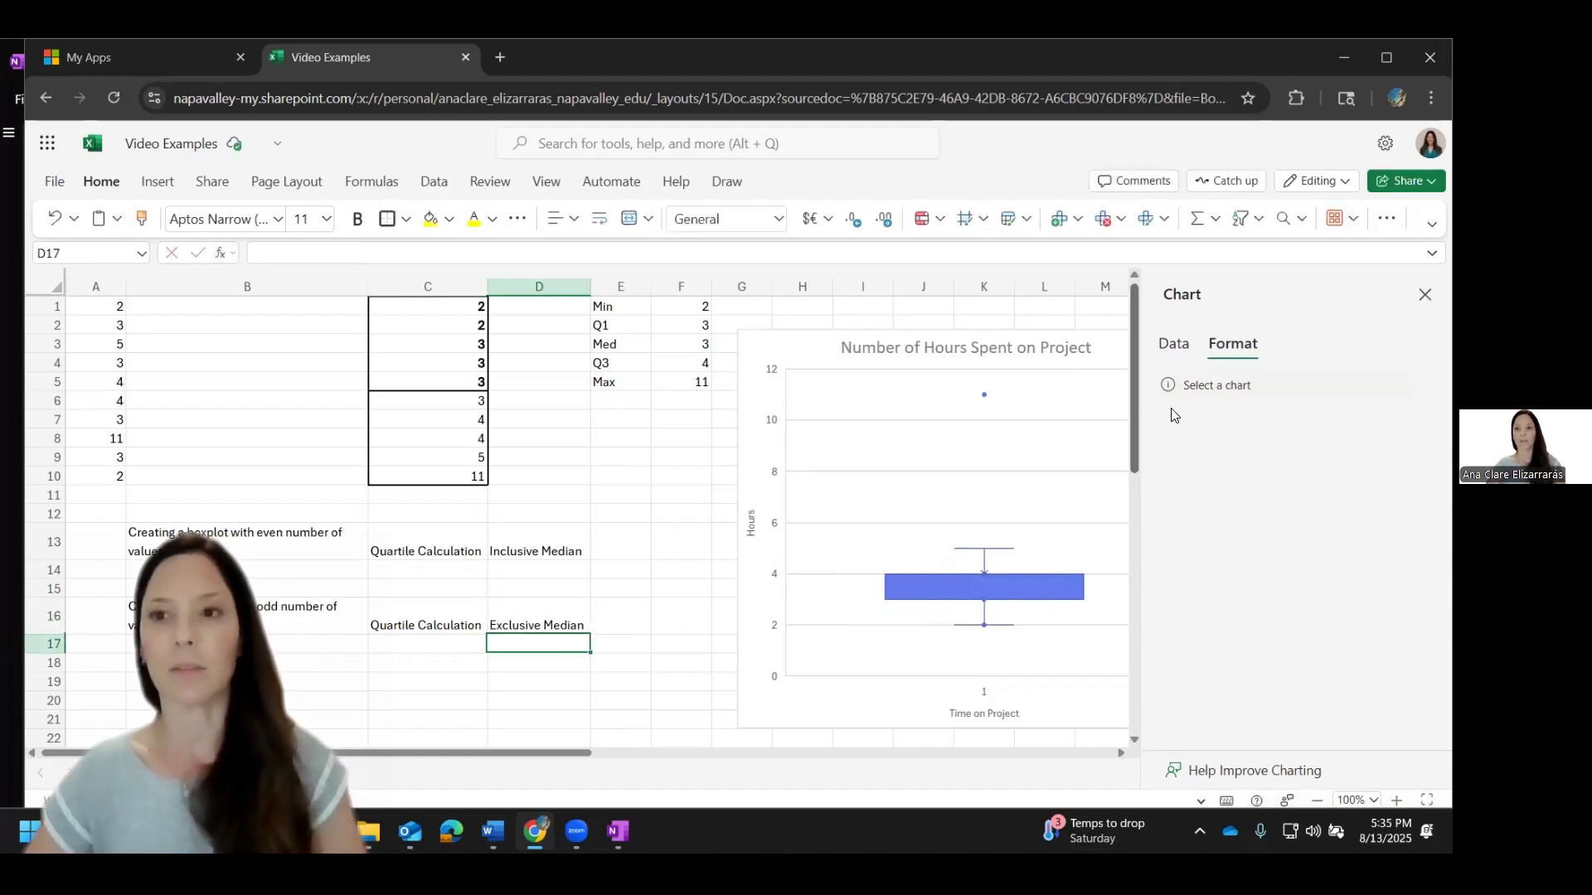
Step: Close the chart settings and move the boxplot up and slightly left, near the top of the sheet
{"action": "left_click", "coordinate": [1423, 296]}
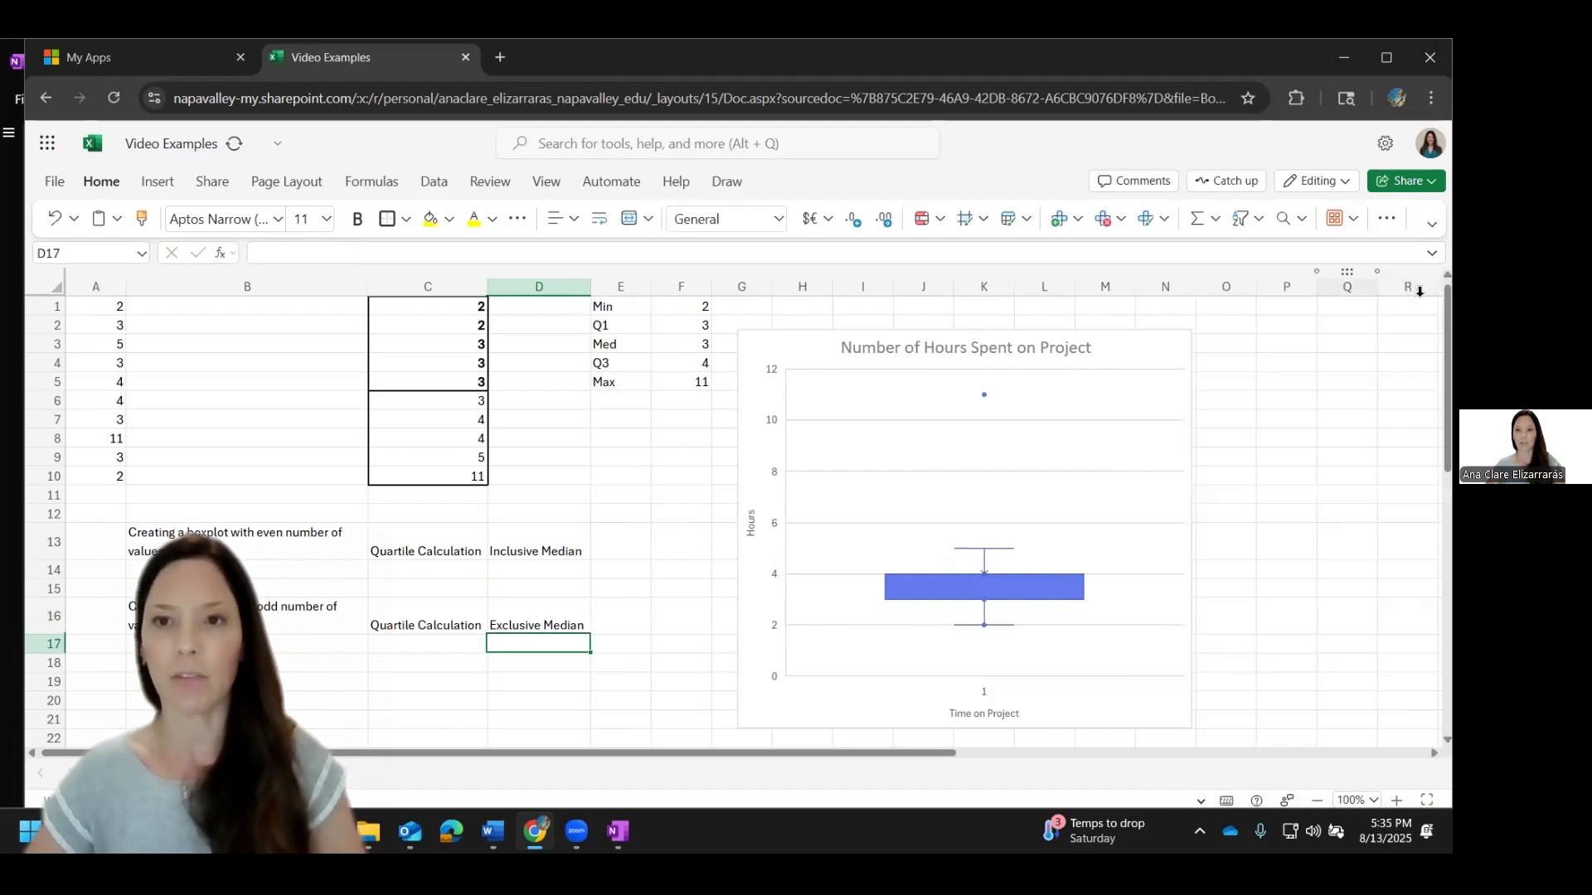
{"action": "left_click_drag", "start_coordinate": [1136, 355], "coordinate": [1102, 322]}
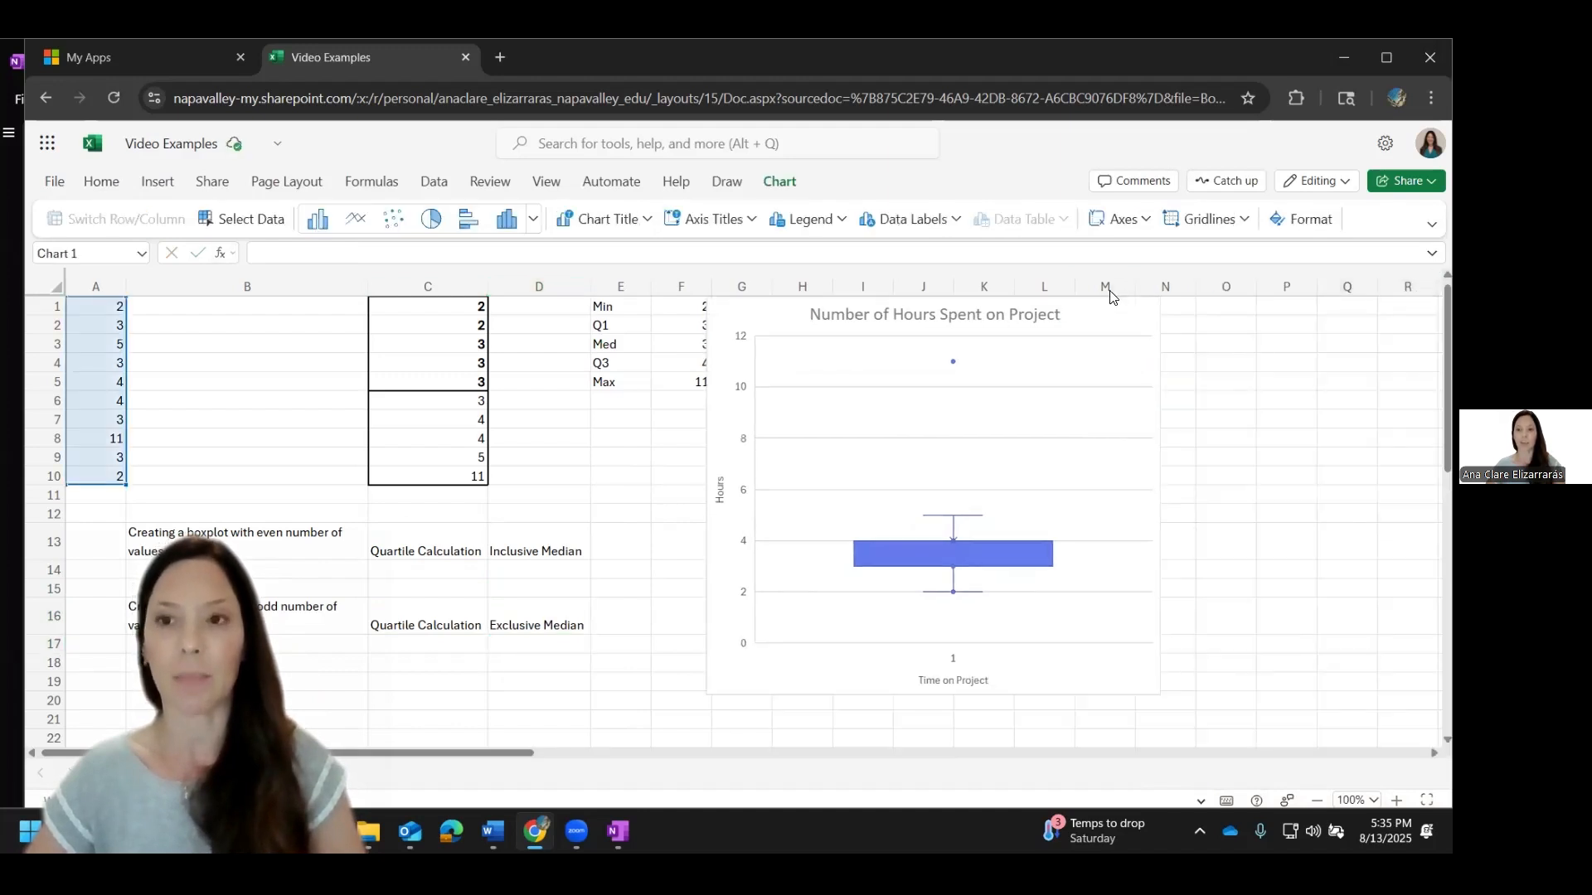